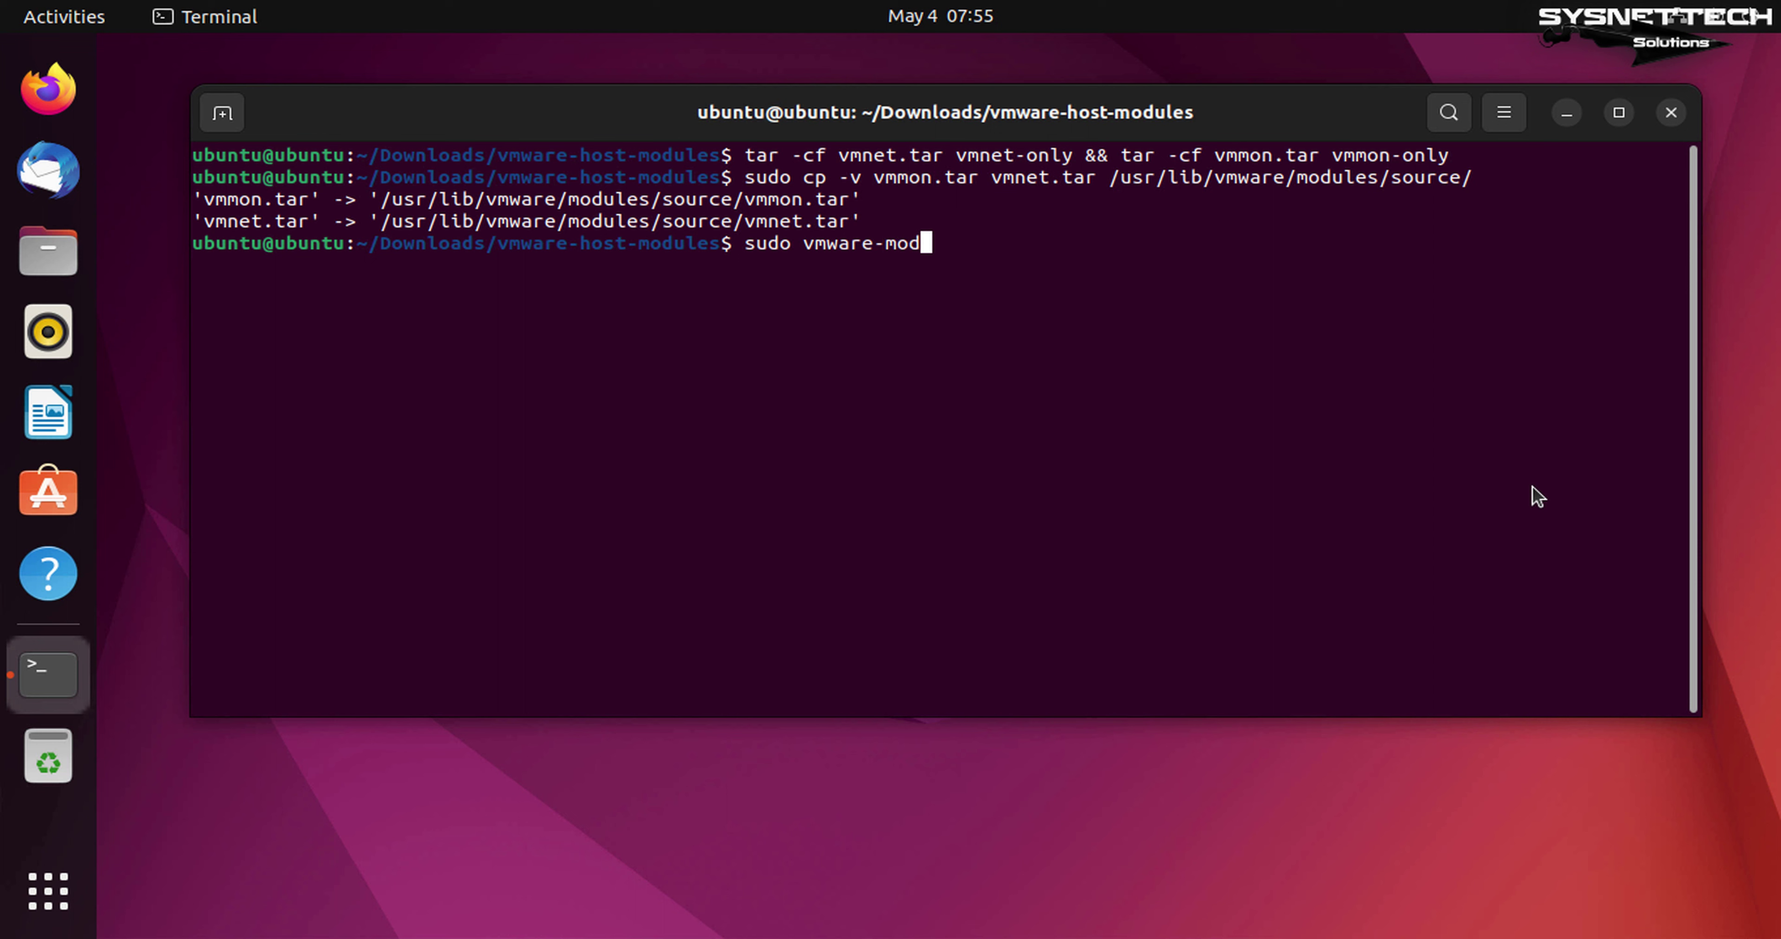
Step: Run `sudo vmware-modconfig --console --install-all` to build and install the VMware kernel modules, and highlight the VMware services status lines
{"action": "type", "text": "--console"}
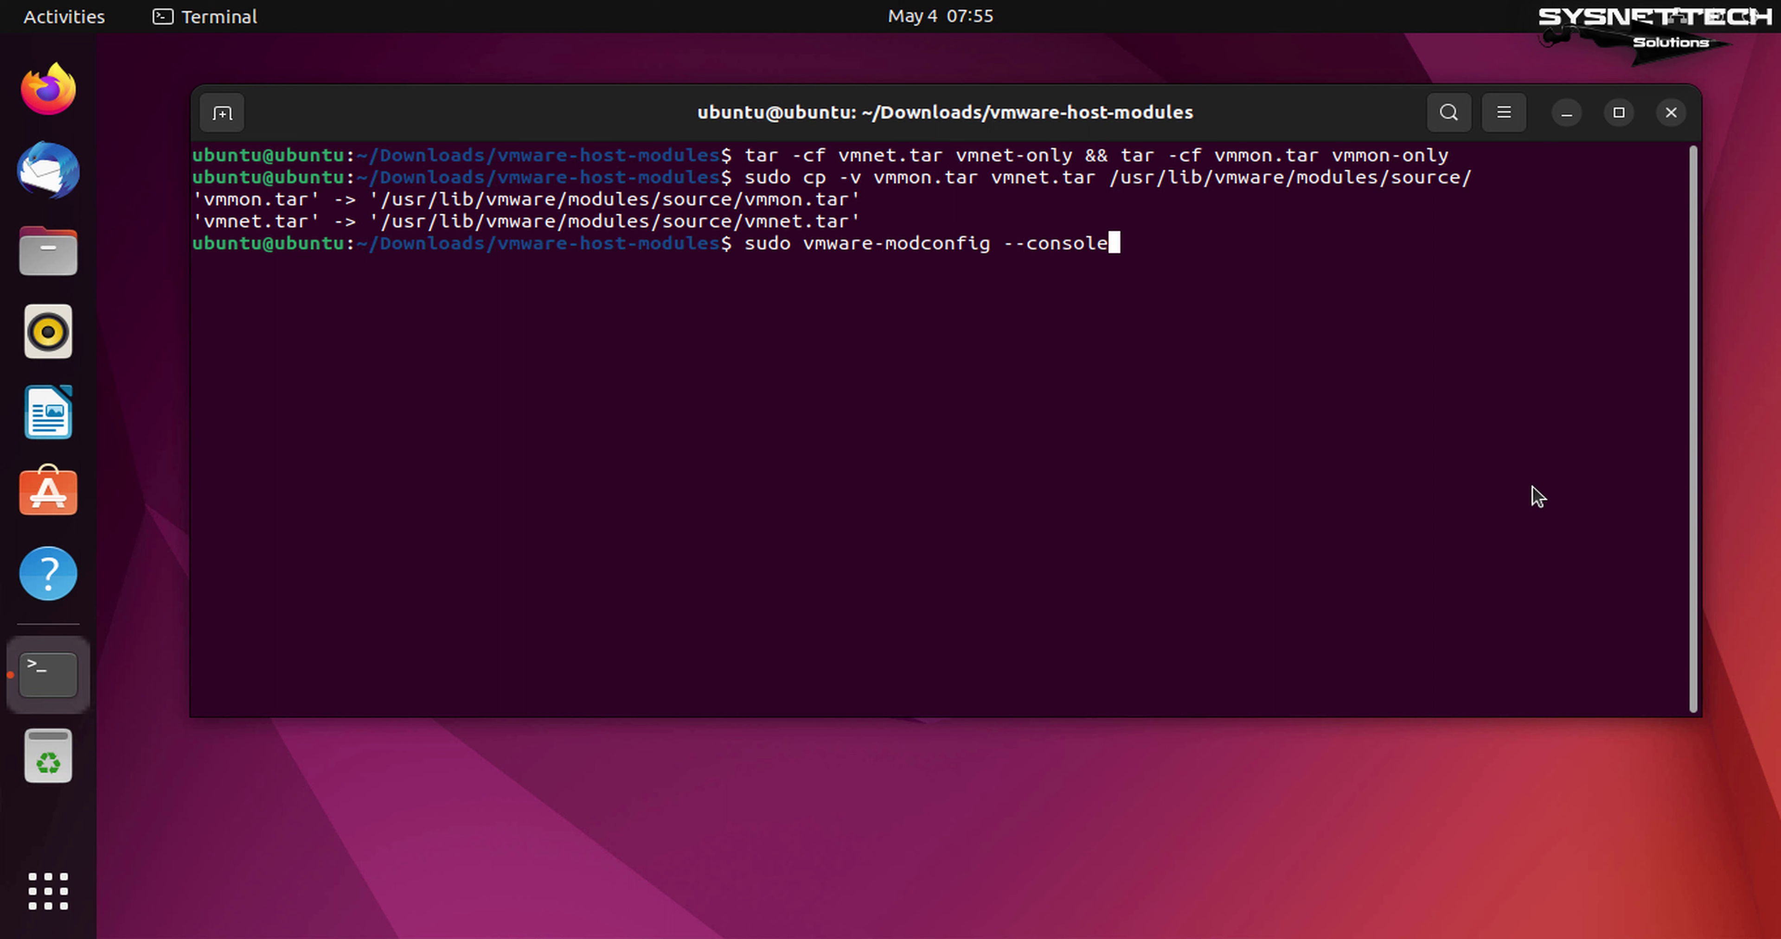
{"action": "type", "text": " --install-all"}
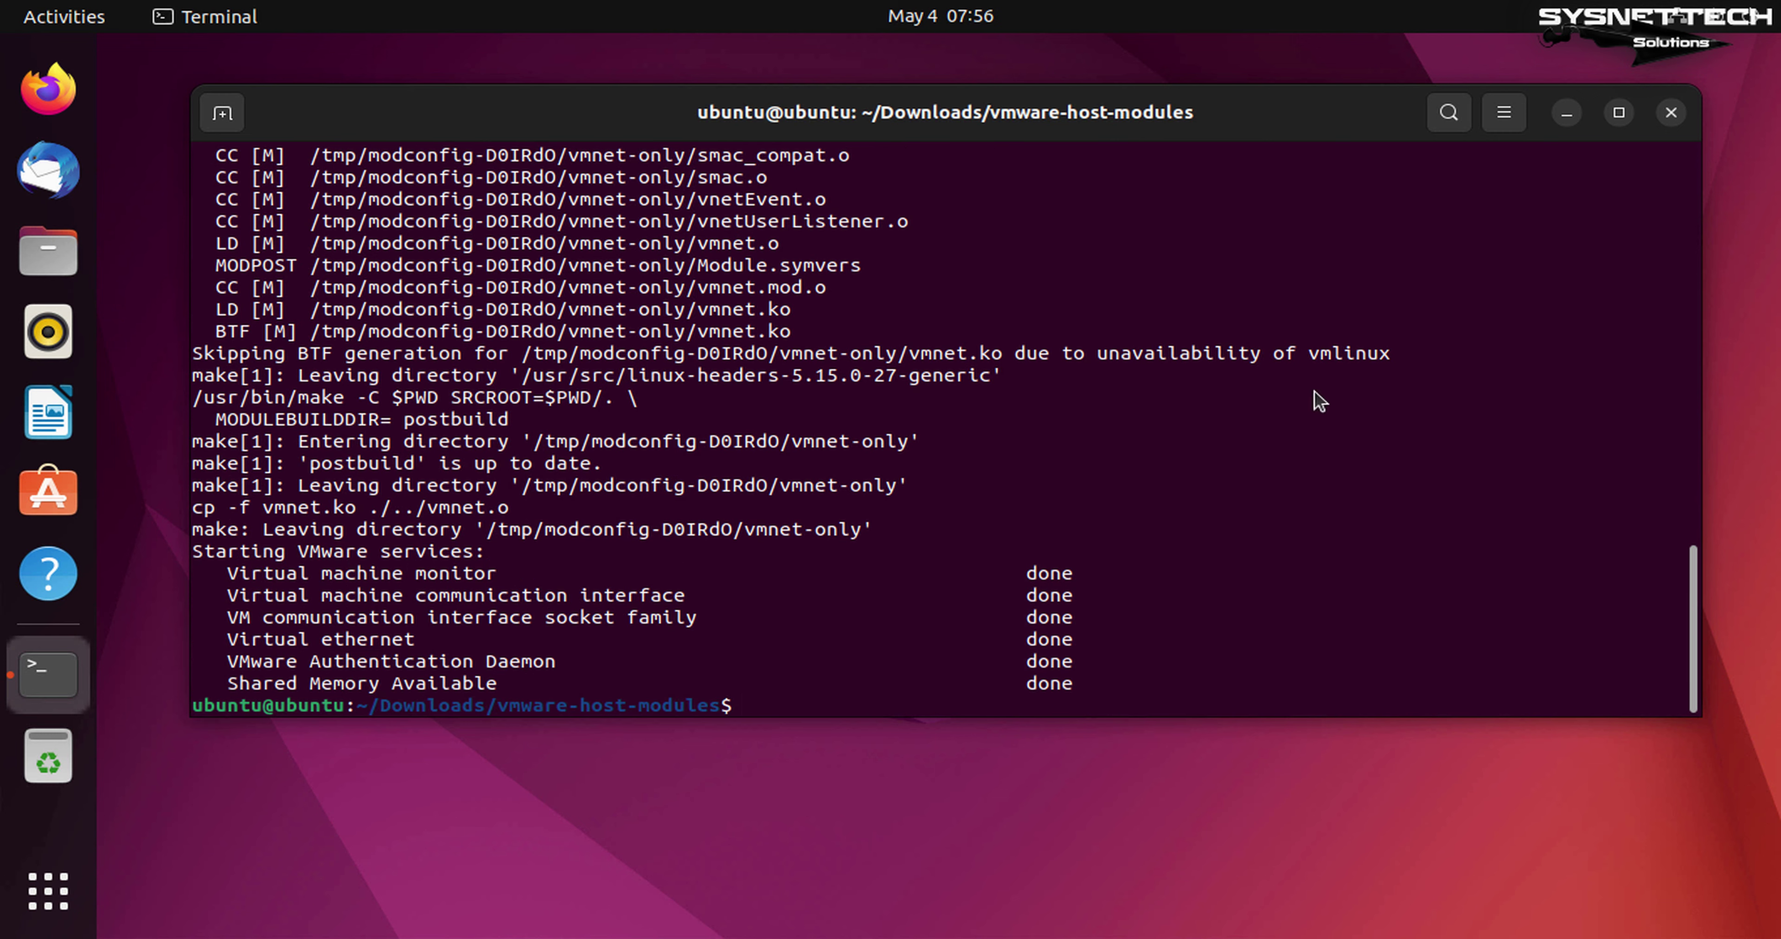
{"action": "left_click_drag", "start_coordinate": [1078, 688], "coordinate": [198, 570]}
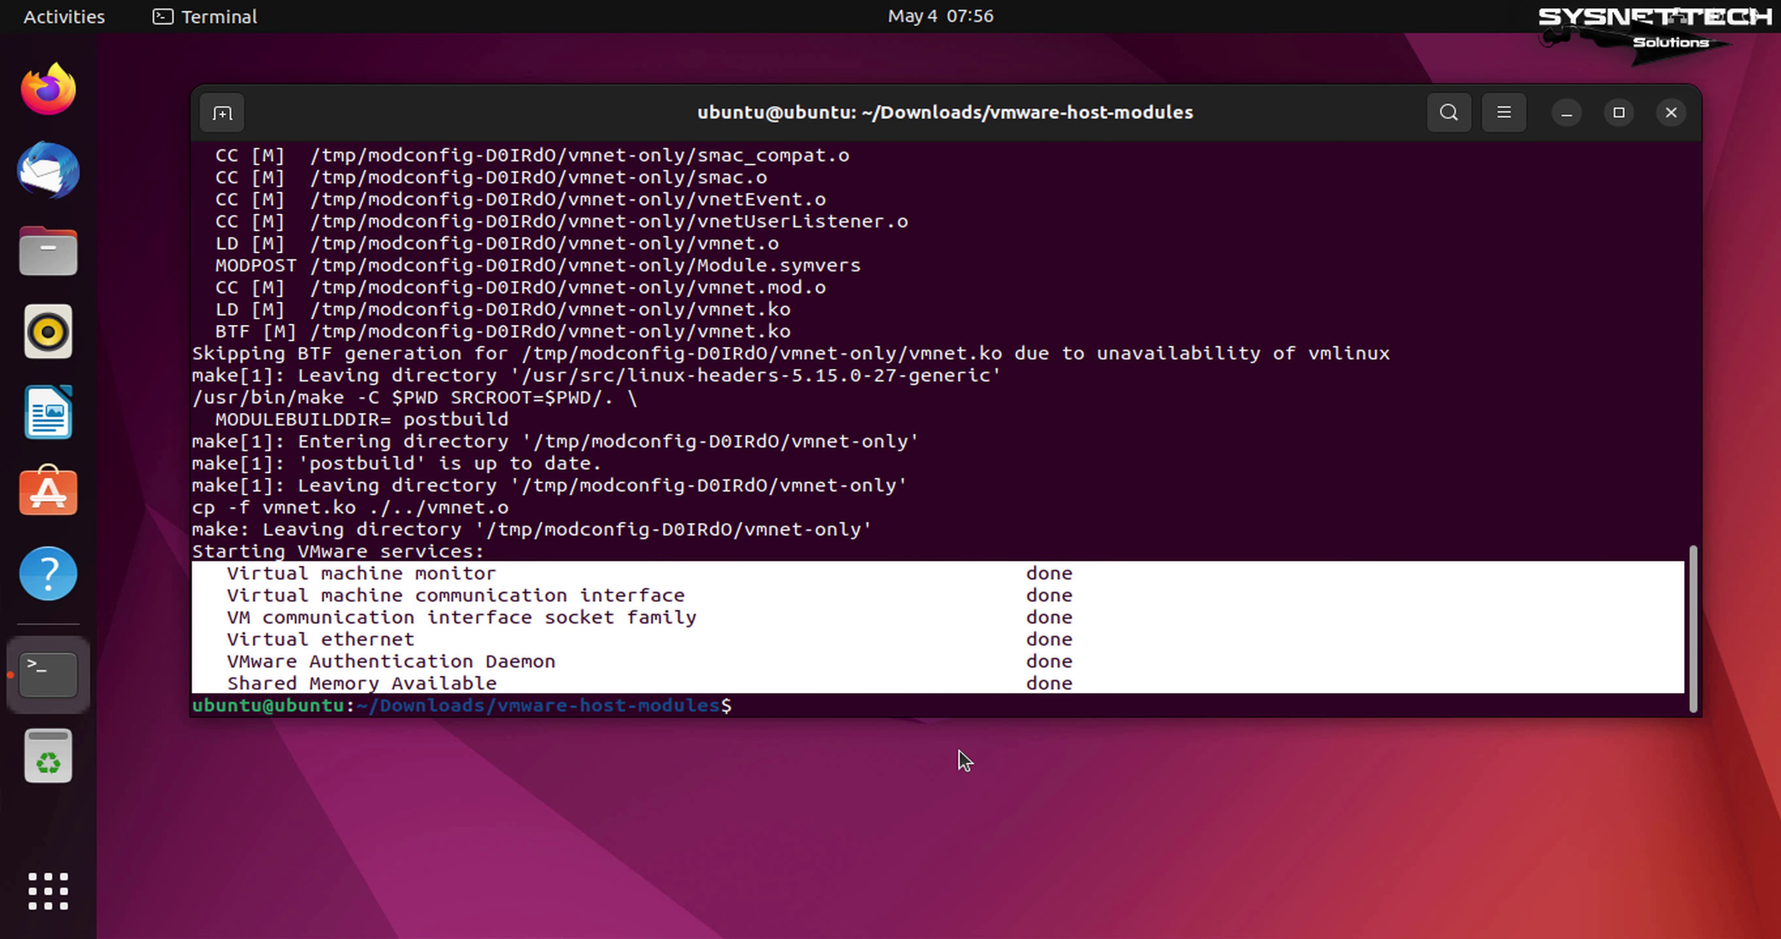
Step: Close the terminal, then search the installed applications for VMware and launch VMware Workstation
{"action": "left_click", "coordinate": [1670, 114]}
{"action": "key", "text": "super"}
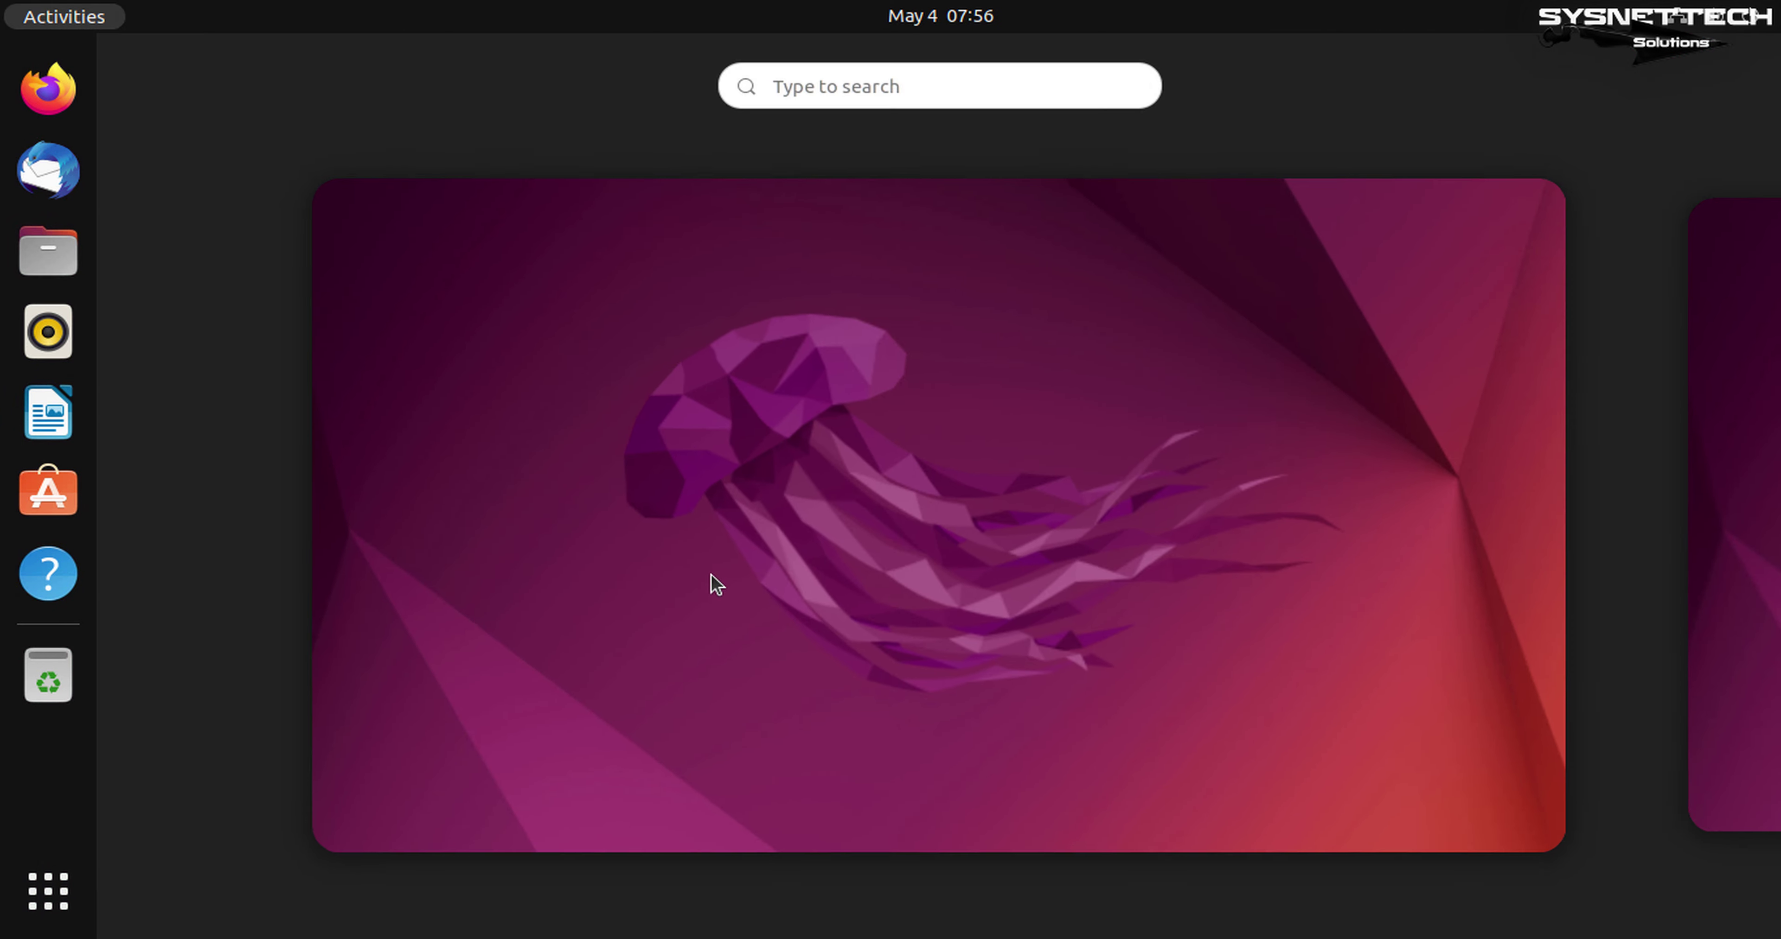
{"action": "type", "text": "vml"}
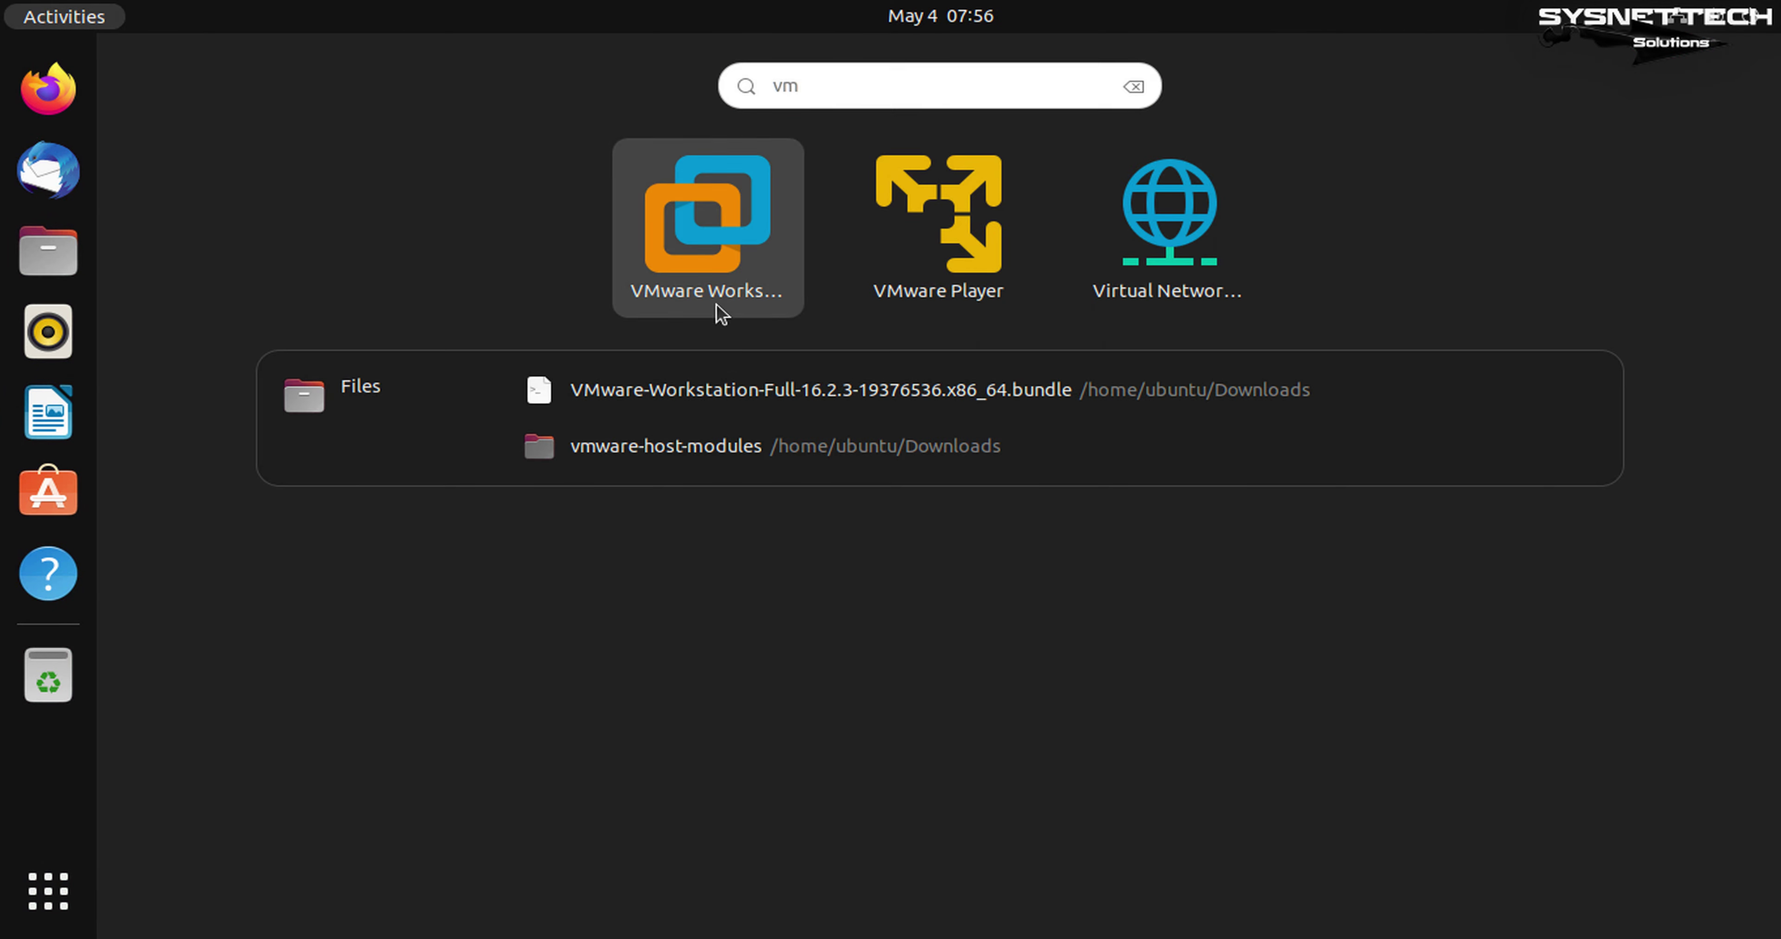
{"action": "left_click", "coordinate": [716, 305]}
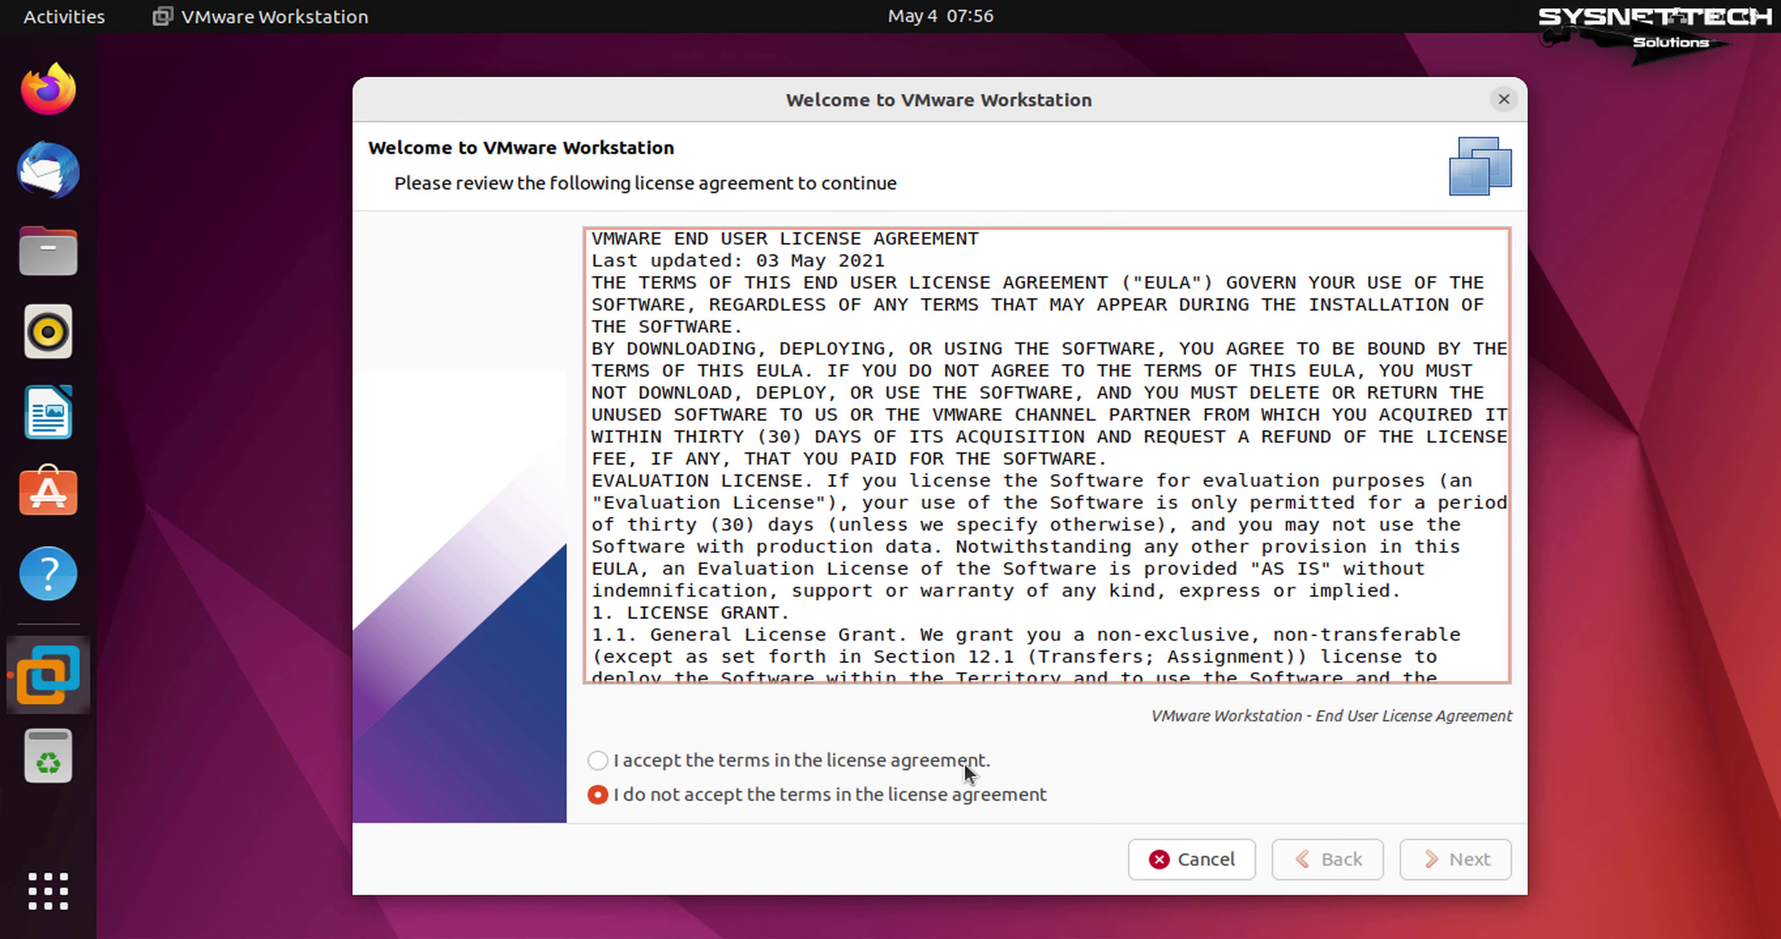
Step: Accept the VMware Workstation and OVF Tool license agreements and keep Yes for joining the Customer Experience Improvement Program
{"action": "left_click", "coordinate": [599, 762]}
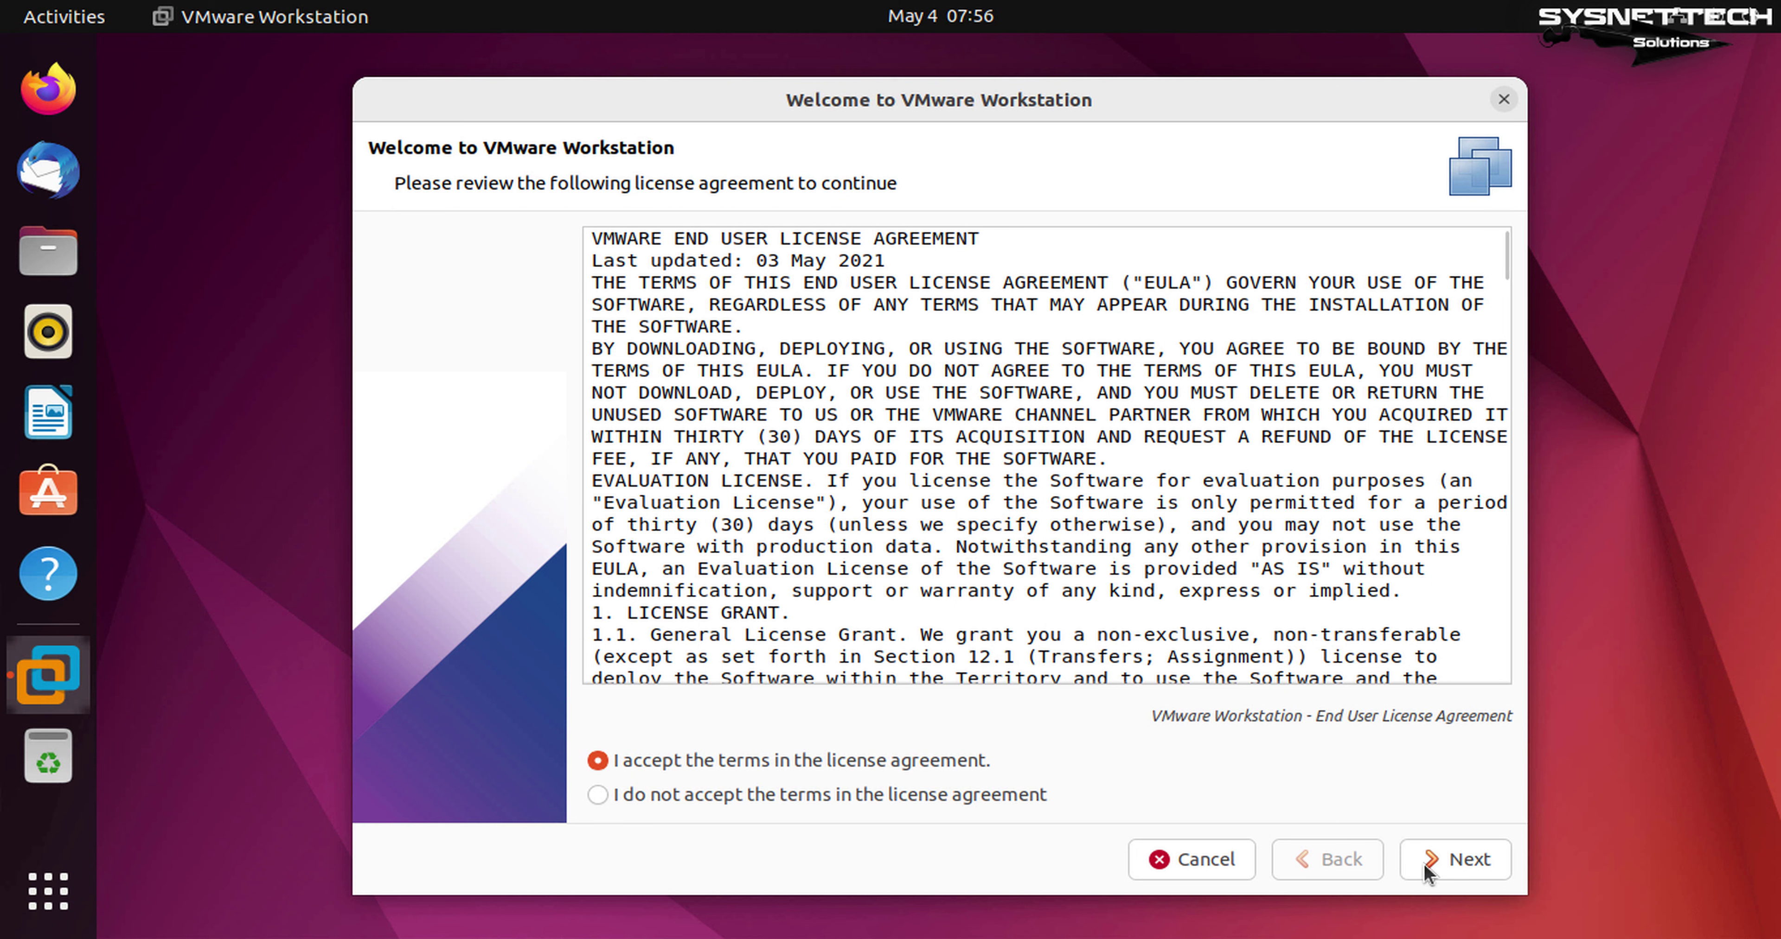
{"action": "left_click", "coordinate": [1451, 865]}
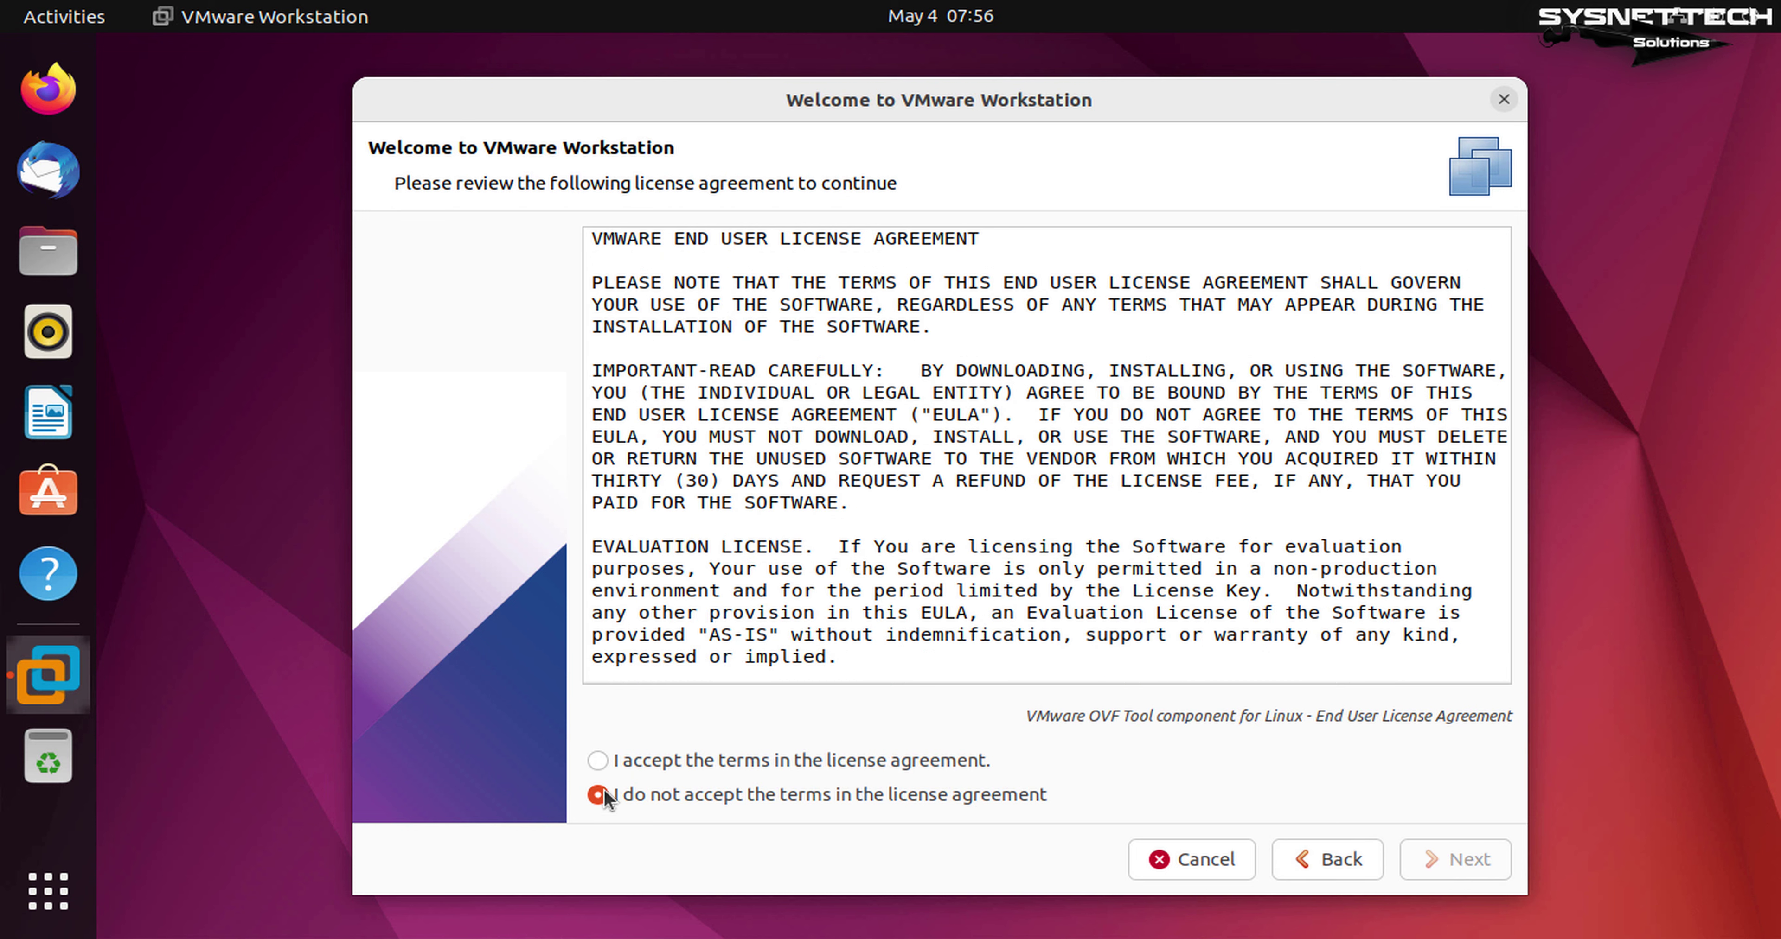
{"action": "left_click", "coordinate": [597, 764]}
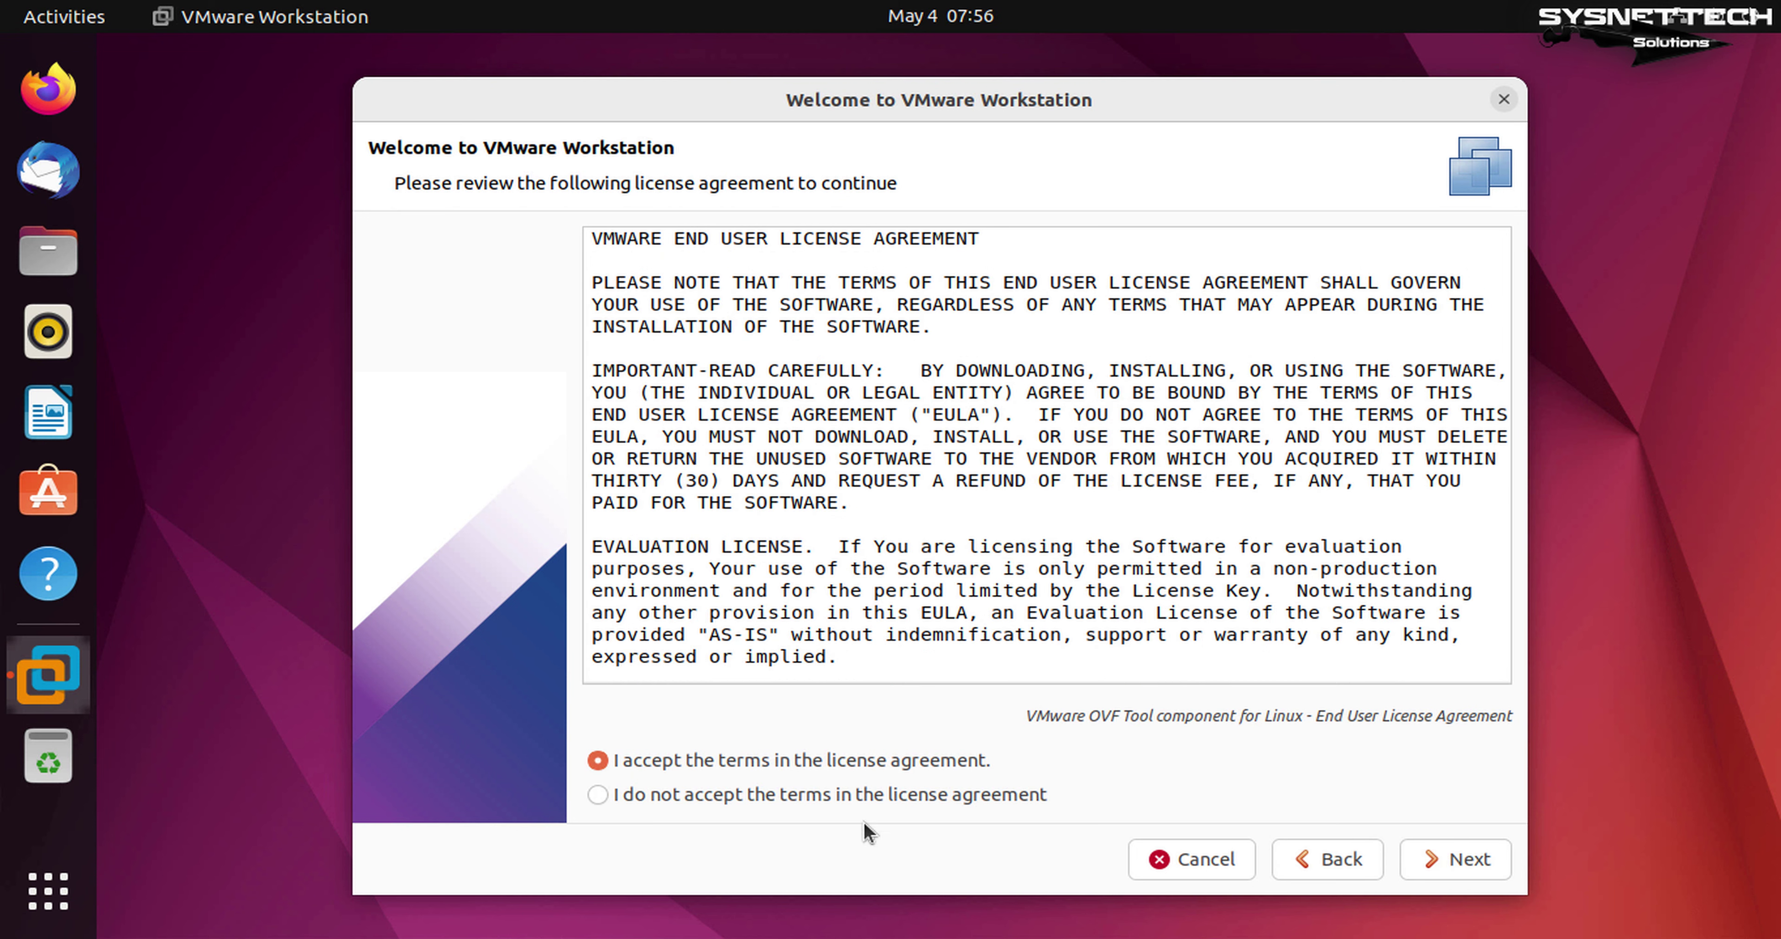
{"action": "left_click", "coordinate": [1465, 869]}
{"action": "left_click", "coordinate": [1465, 869]}
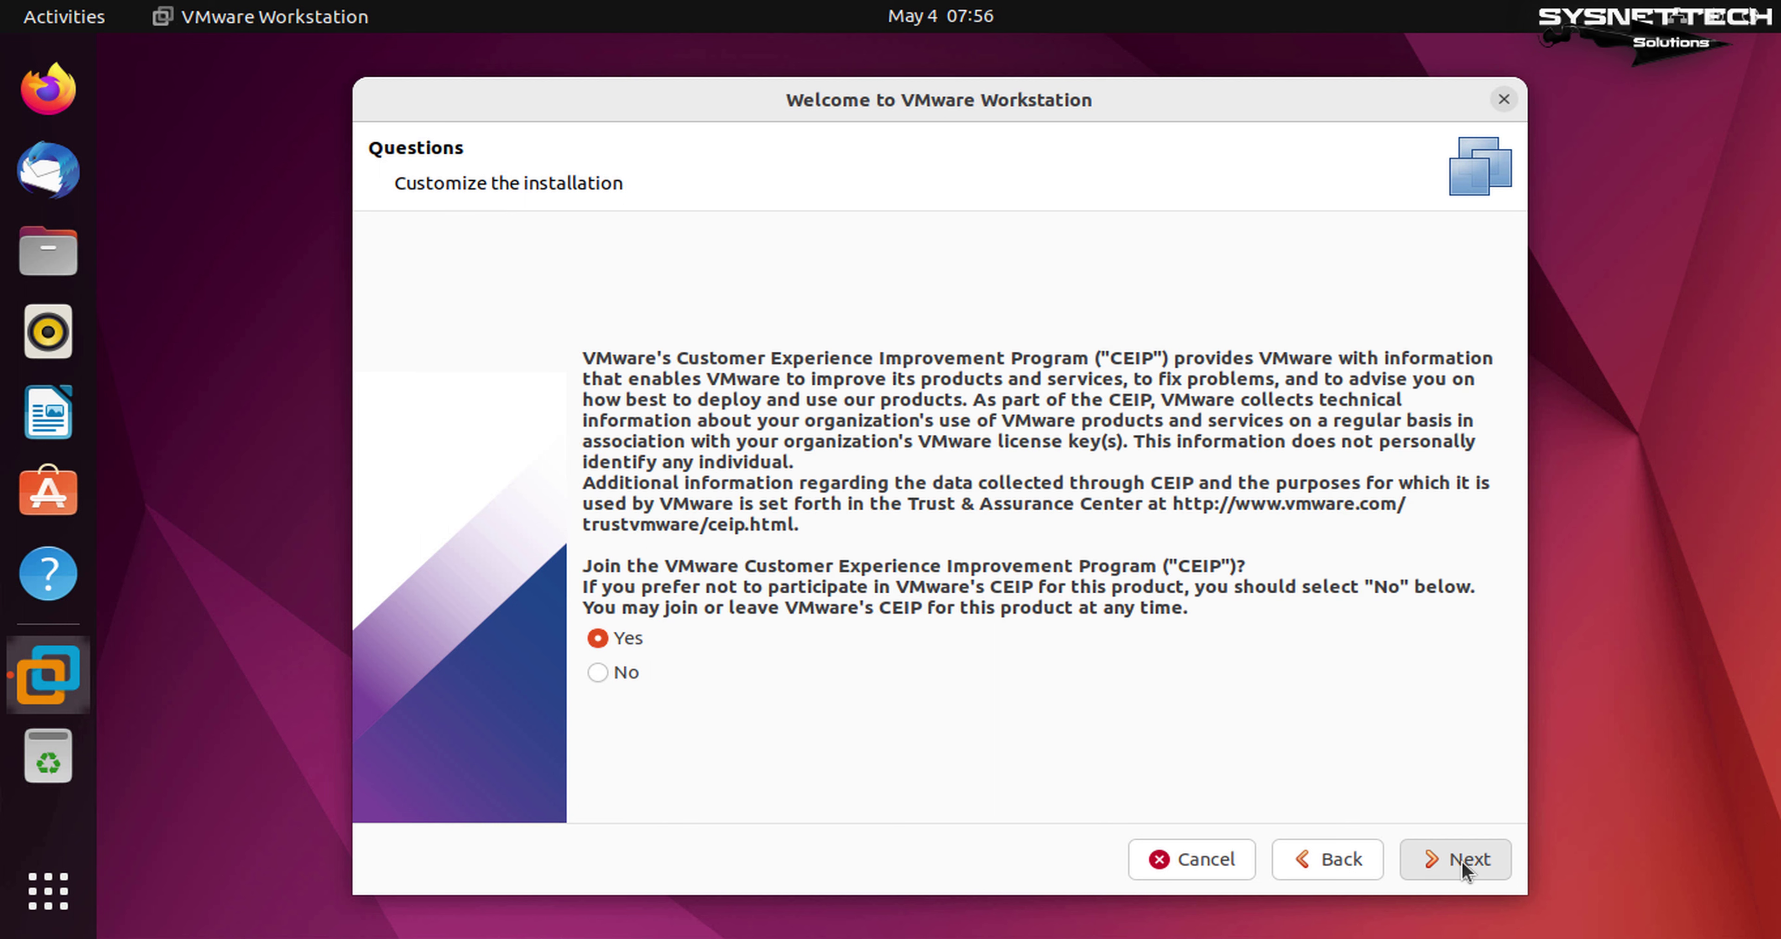
{"action": "left_click", "coordinate": [1465, 869]}
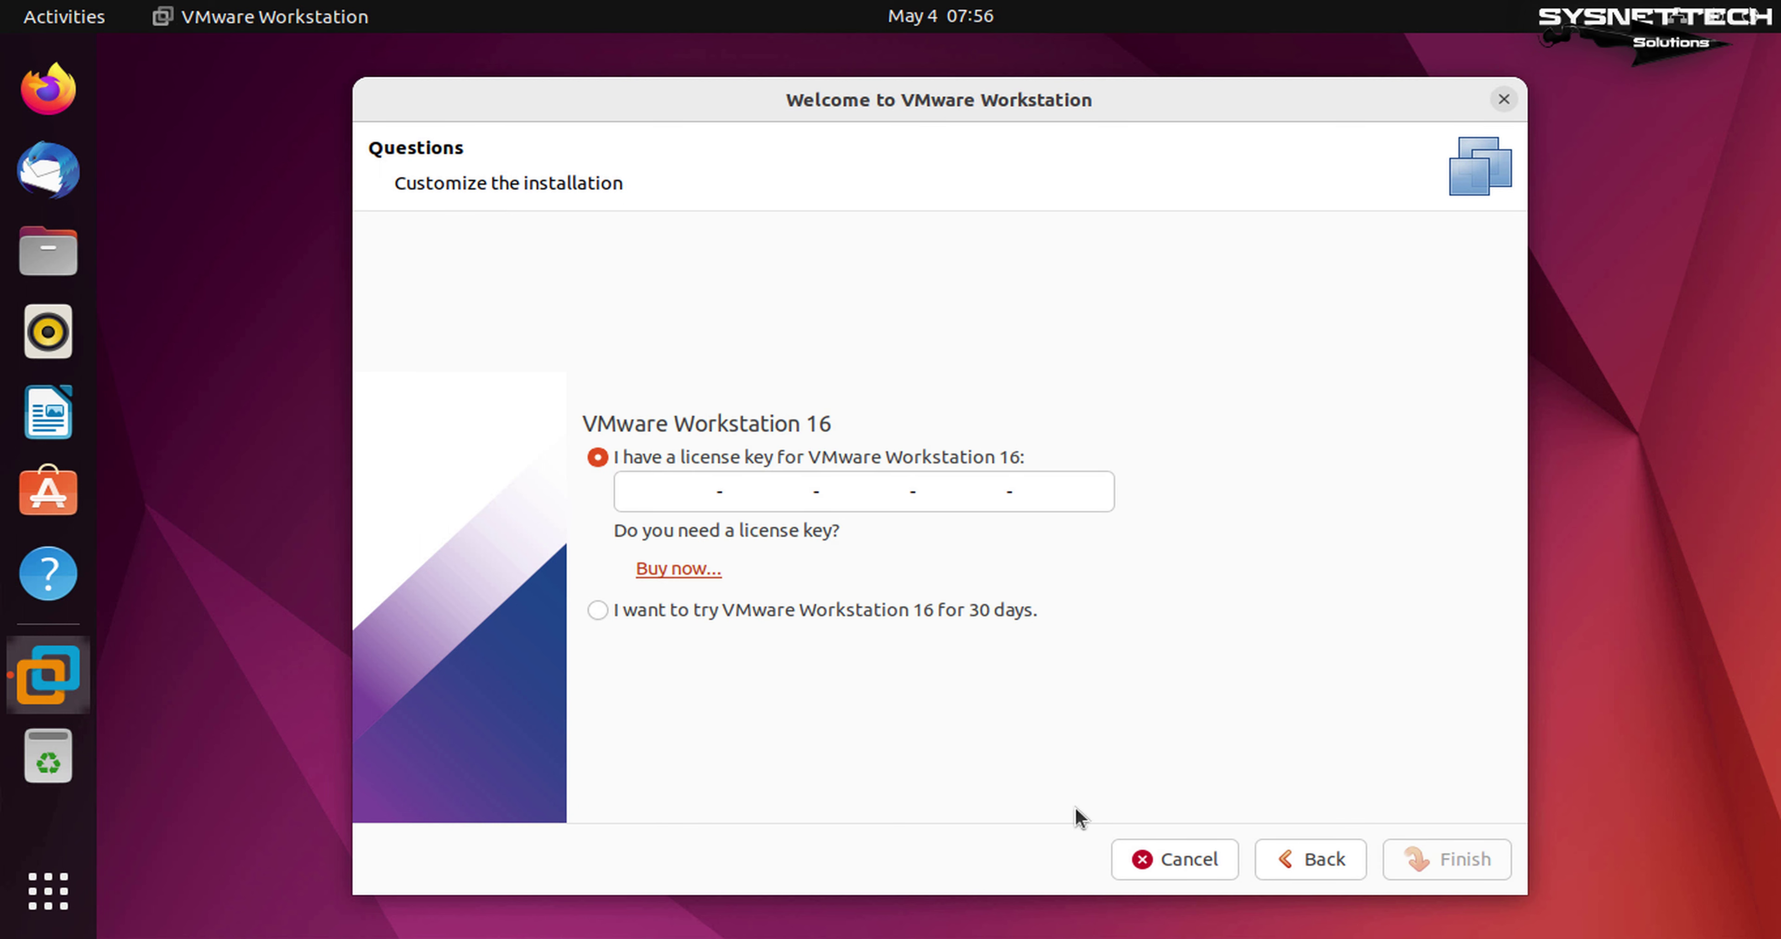
Step: Choose the 30-day VMware Workstation 16 trial, authenticate with the account password, and dismiss the evaluation information message
{"action": "left_click", "coordinate": [599, 612]}
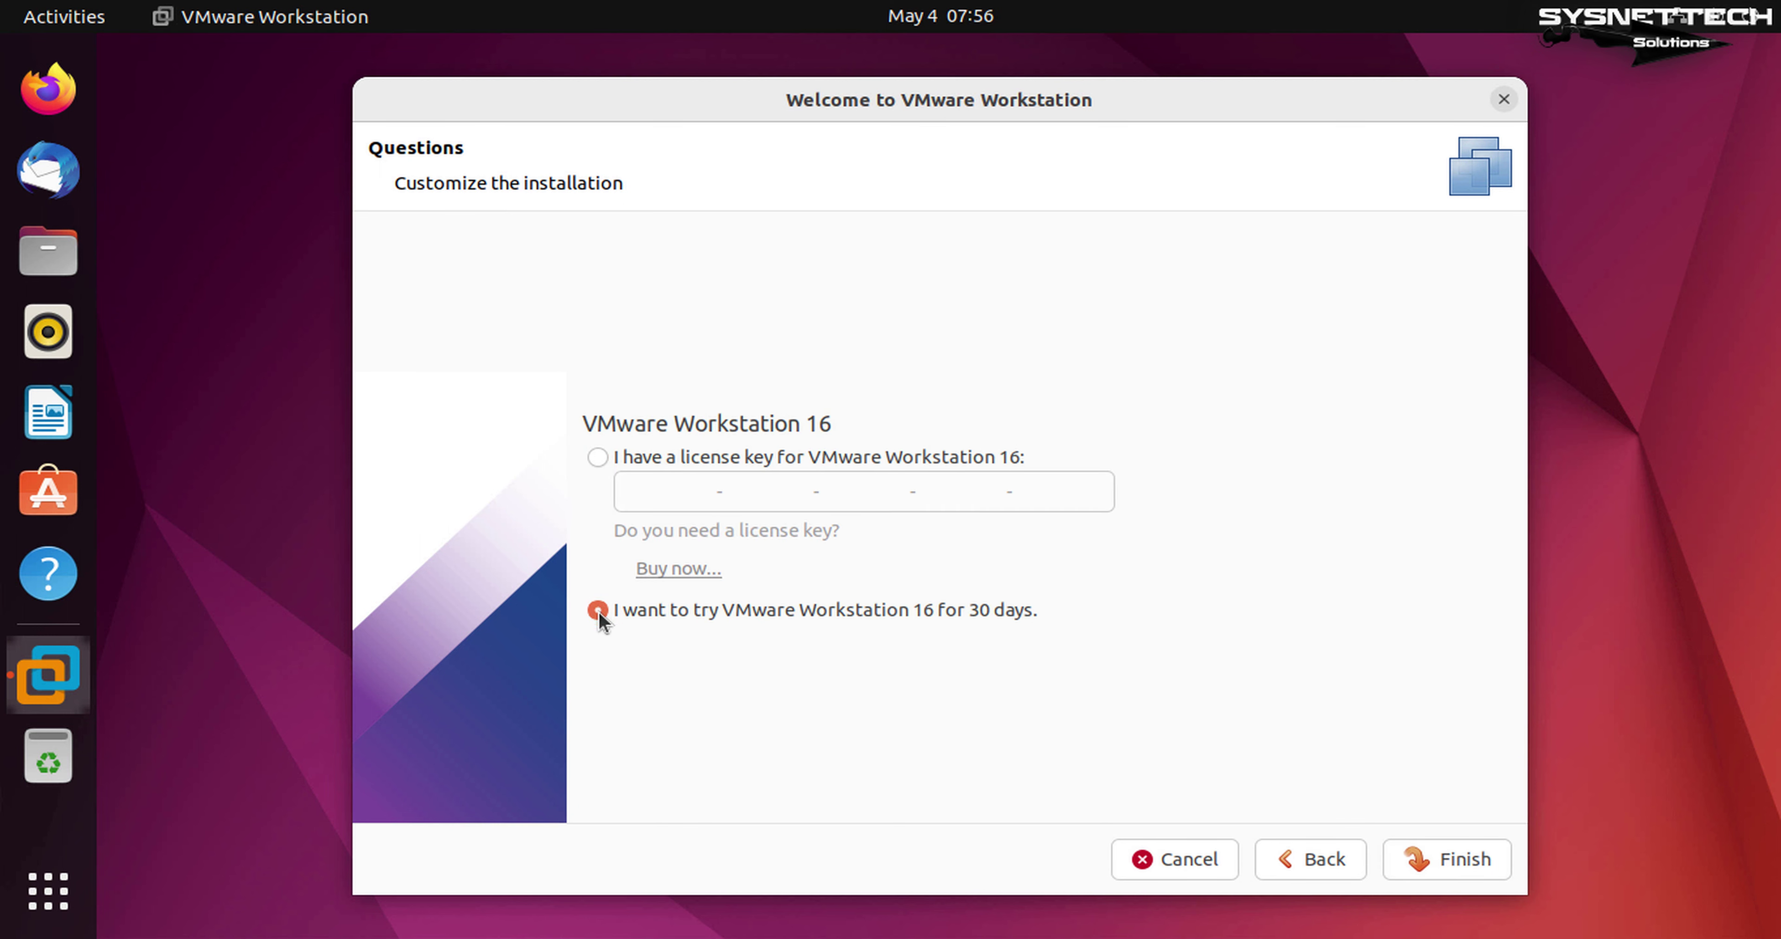
{"action": "left_click", "coordinate": [1445, 869]}
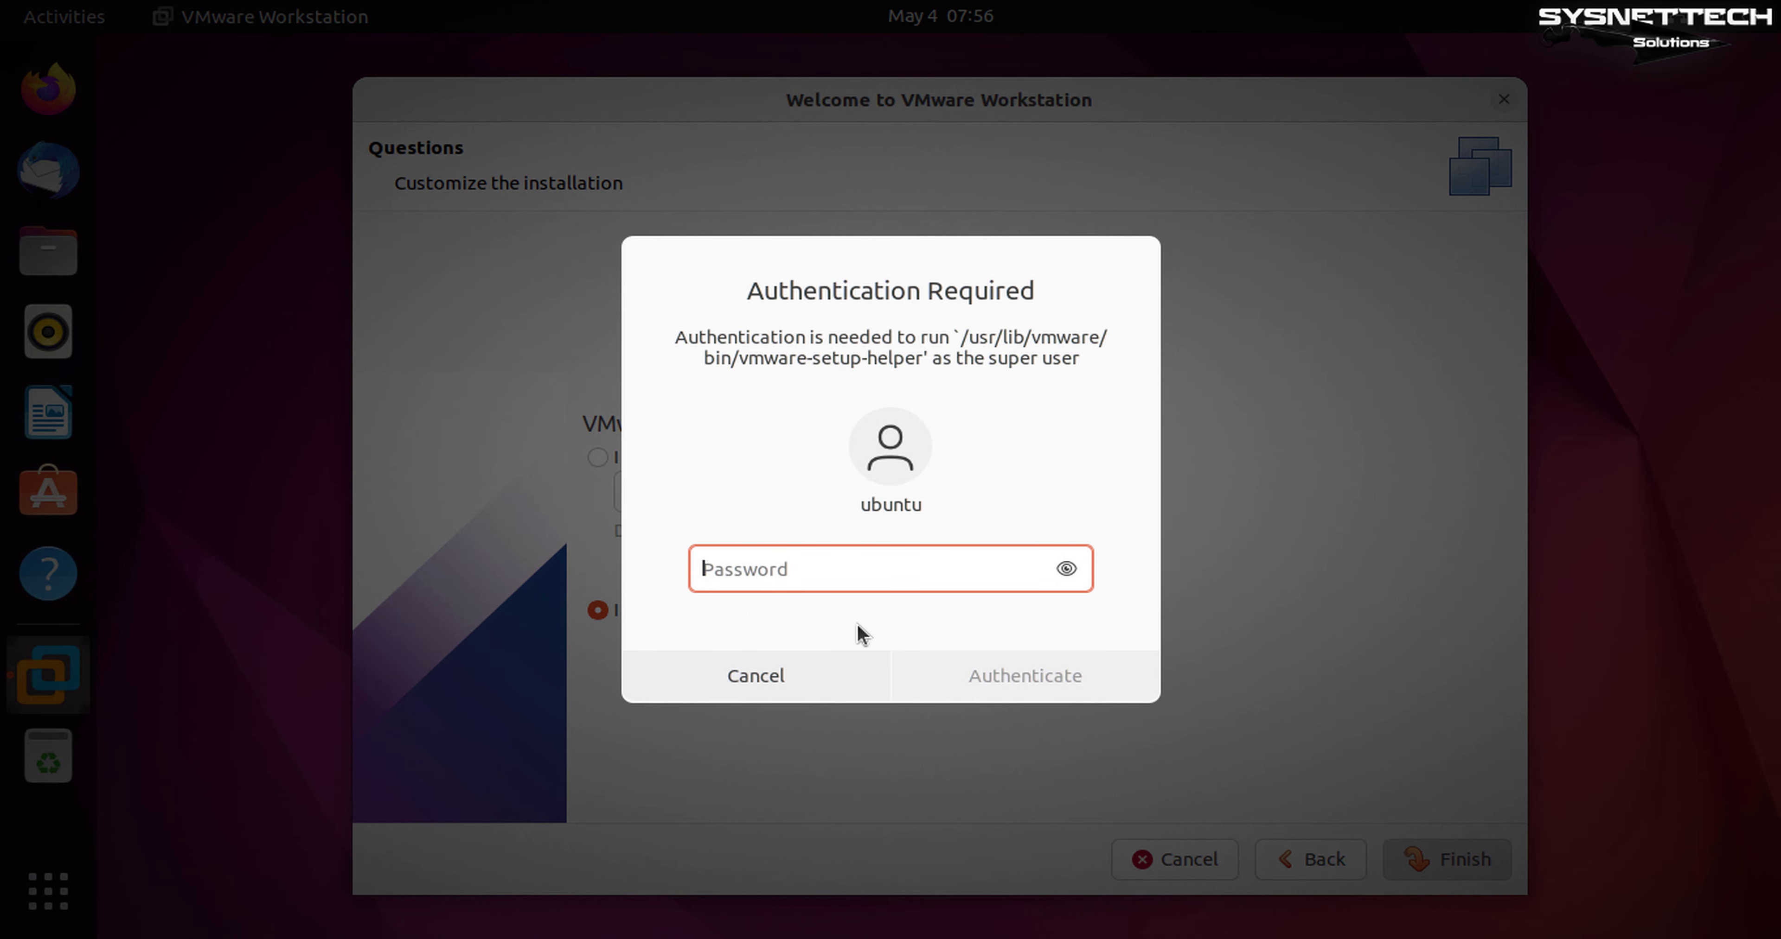
{"action": "type", "text": "*******"}
{"action": "left_click", "coordinate": [1046, 672]}
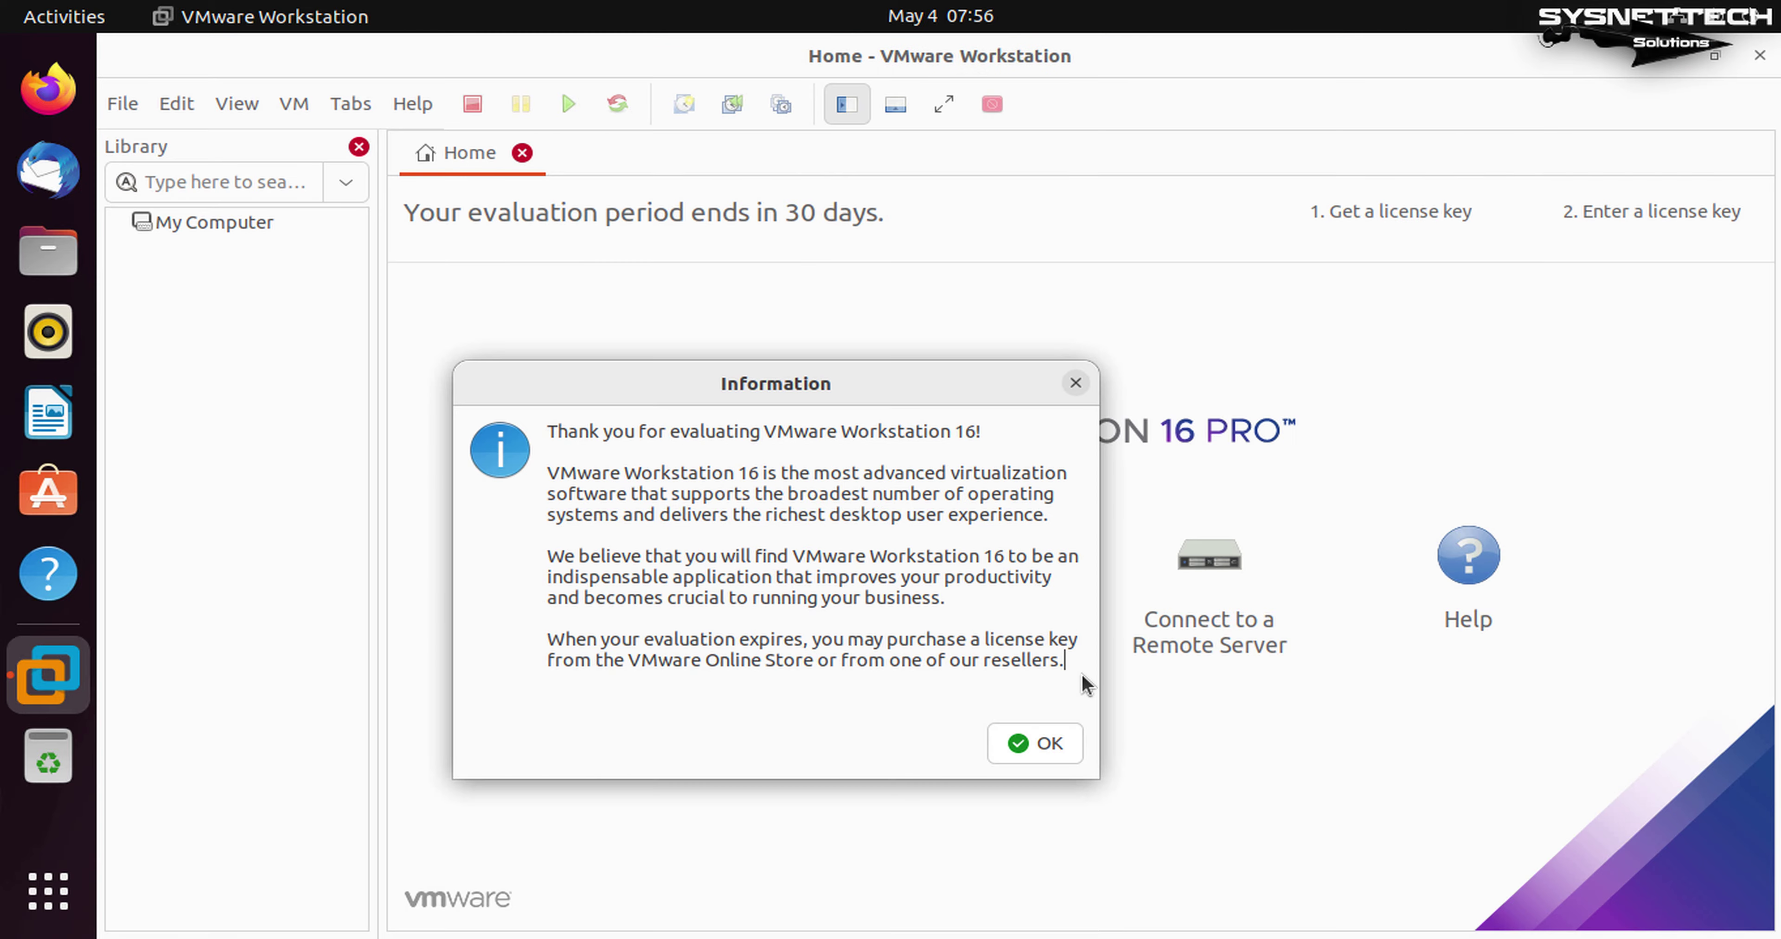
{"action": "left_click_drag", "start_coordinate": [1093, 322], "coordinate": [1120, 320]}
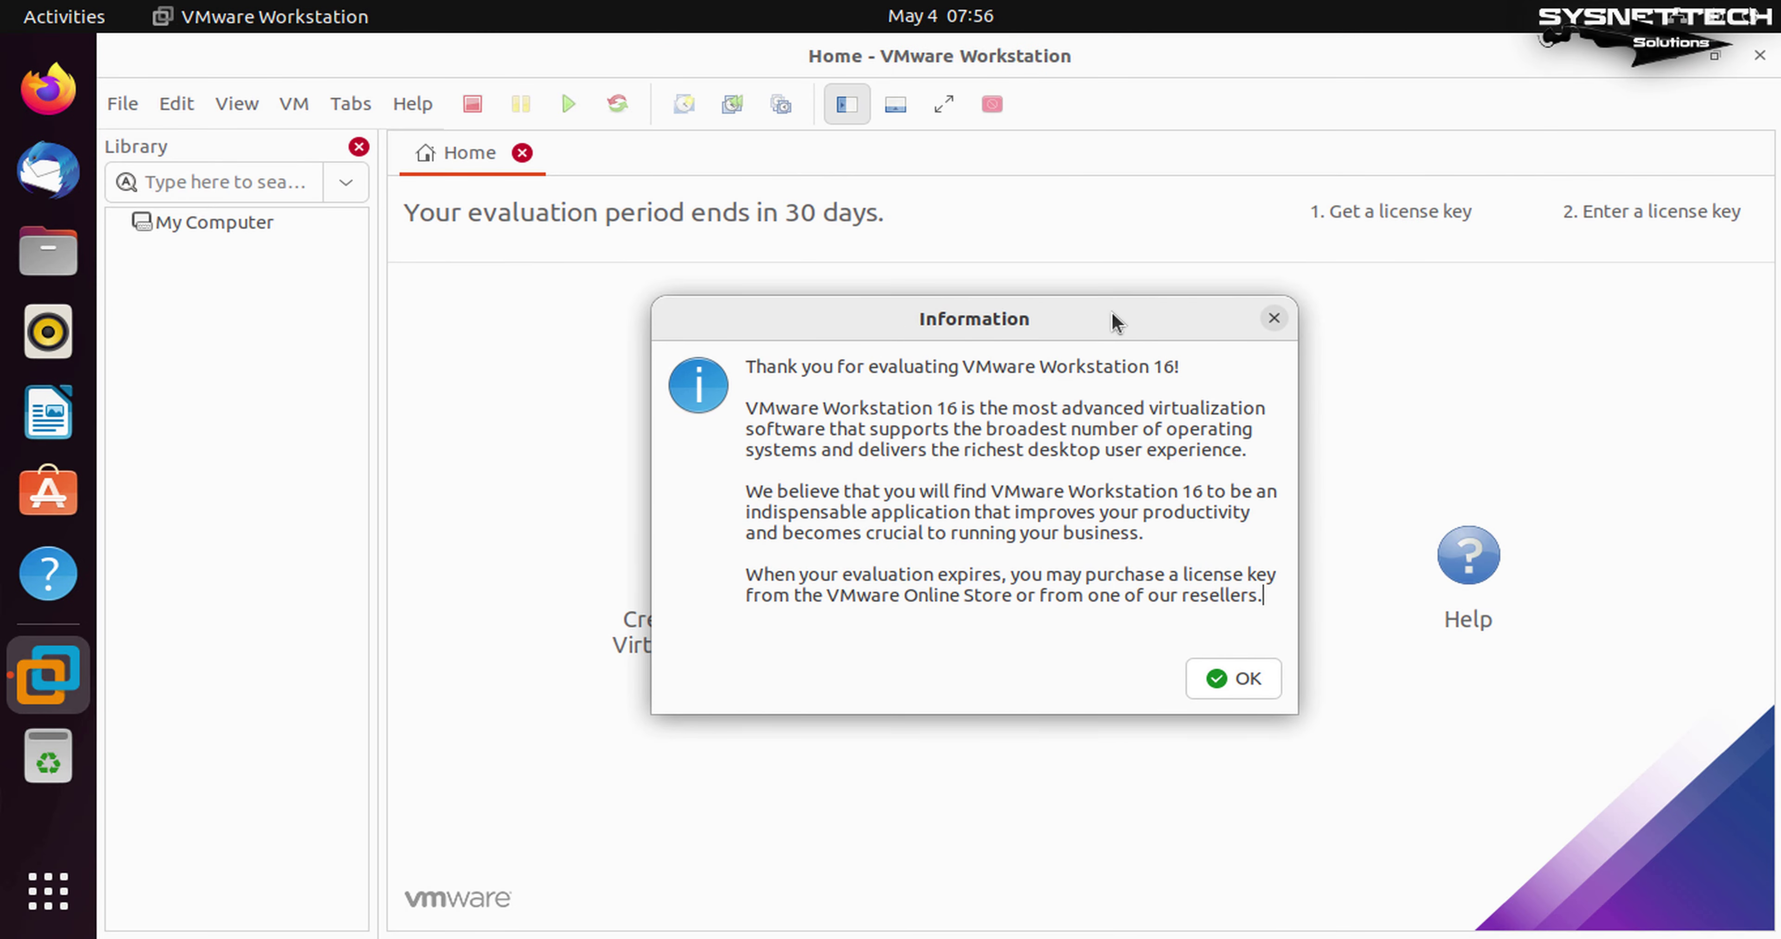
{"action": "left_click", "coordinate": [1231, 673]}
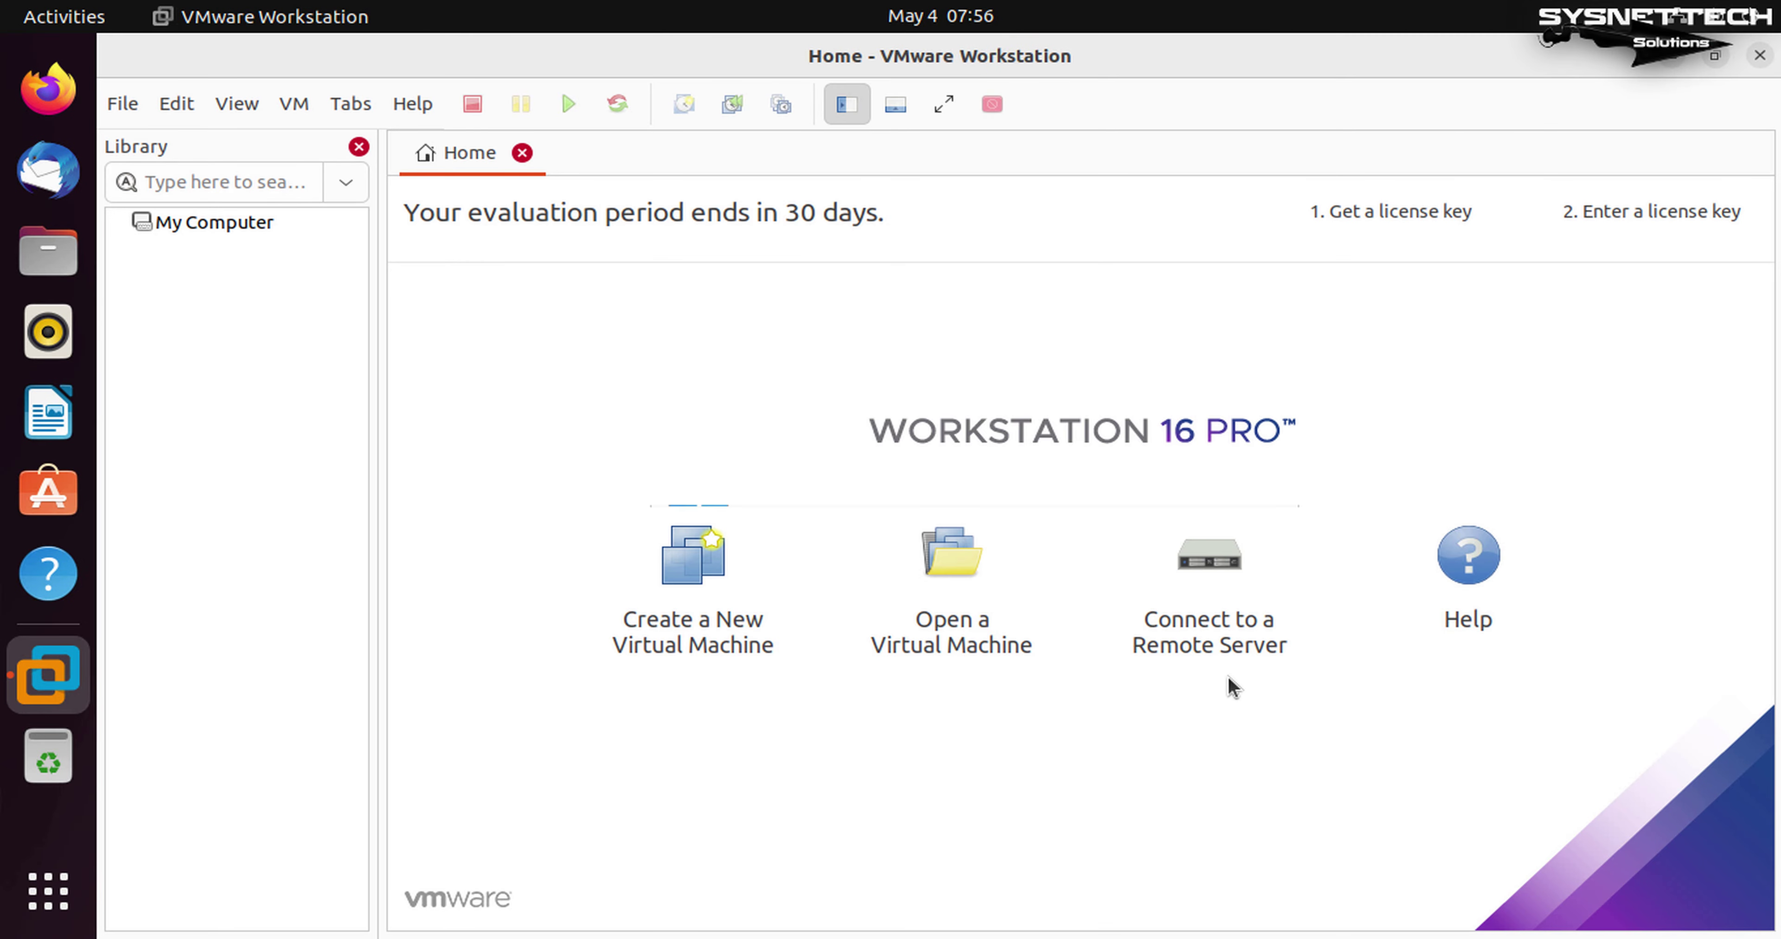
Step: Check the product name and version in the About VMware Workstation information and close it
{"action": "left_click", "coordinate": [434, 110]}
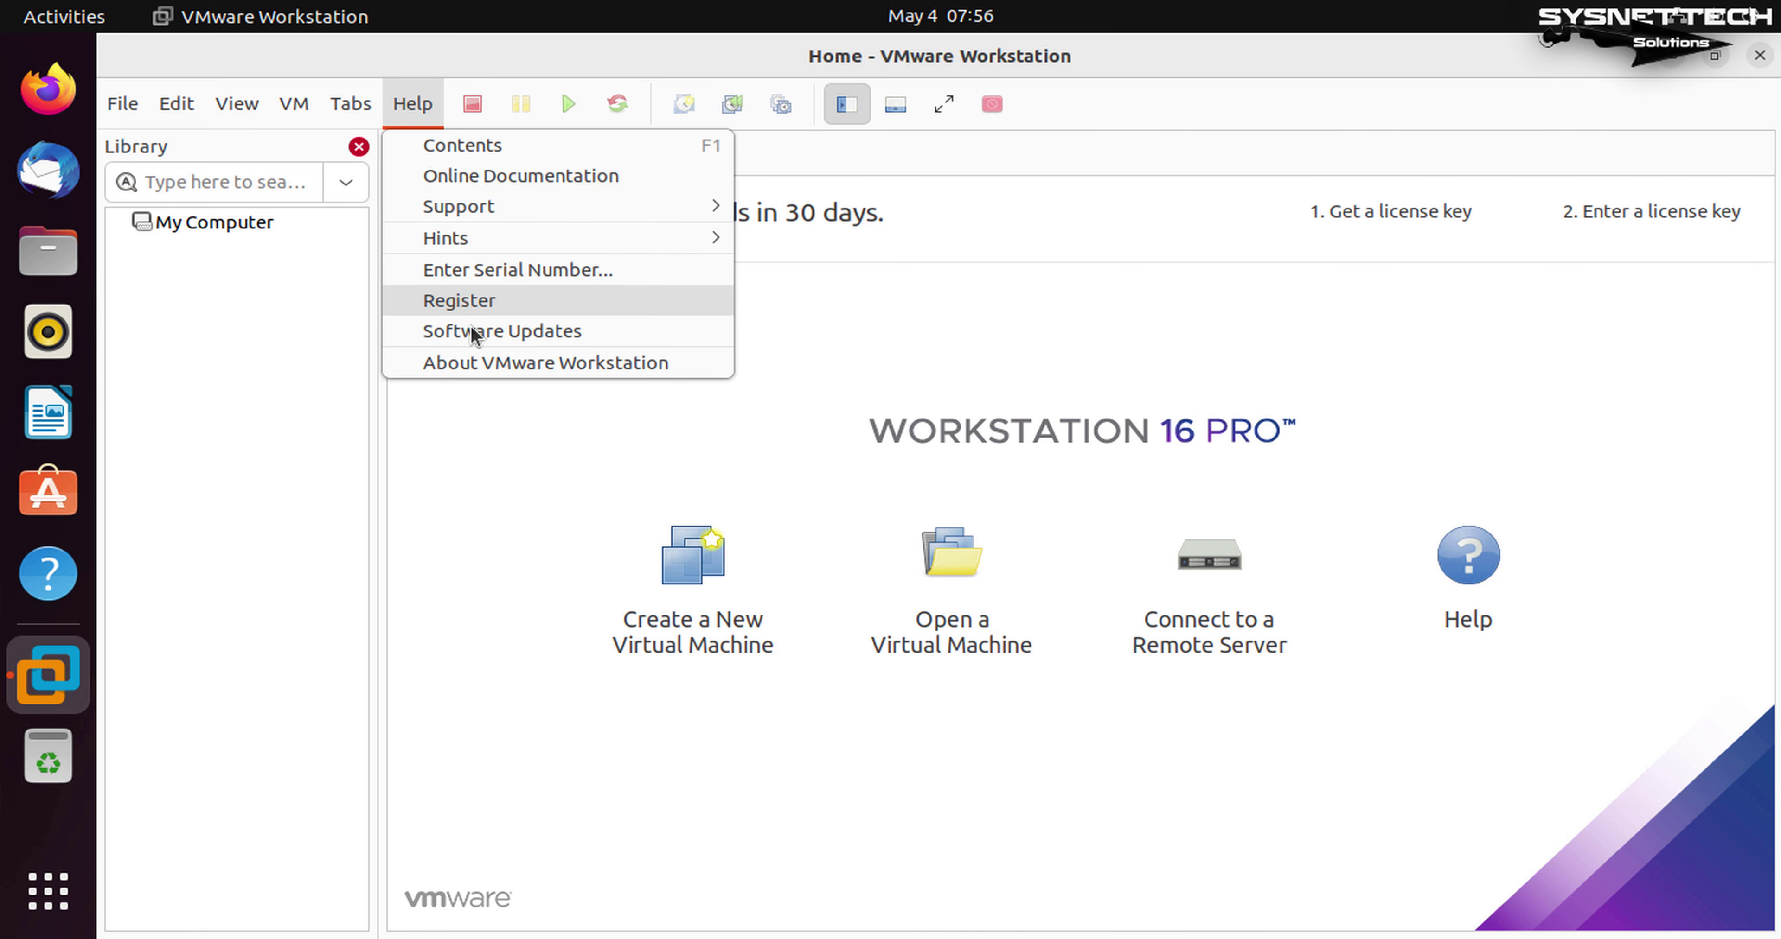
{"action": "left_click", "coordinate": [477, 362]}
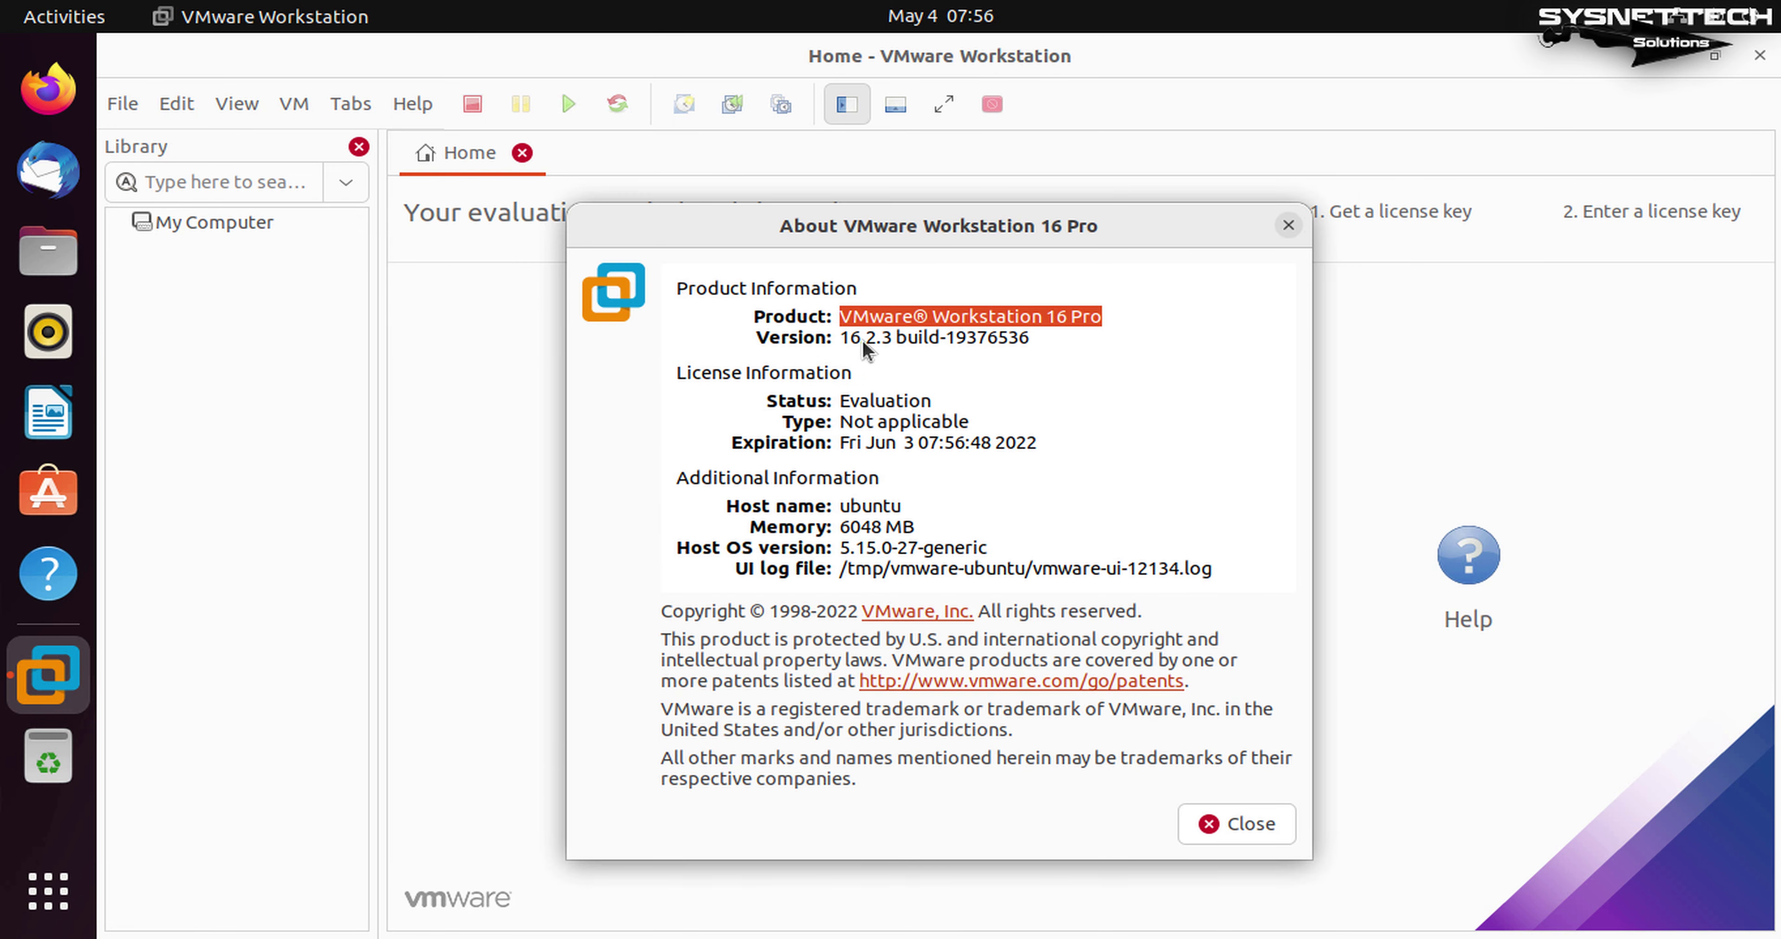
{"action": "left_click_drag", "start_coordinate": [895, 340], "coordinate": [822, 345]}
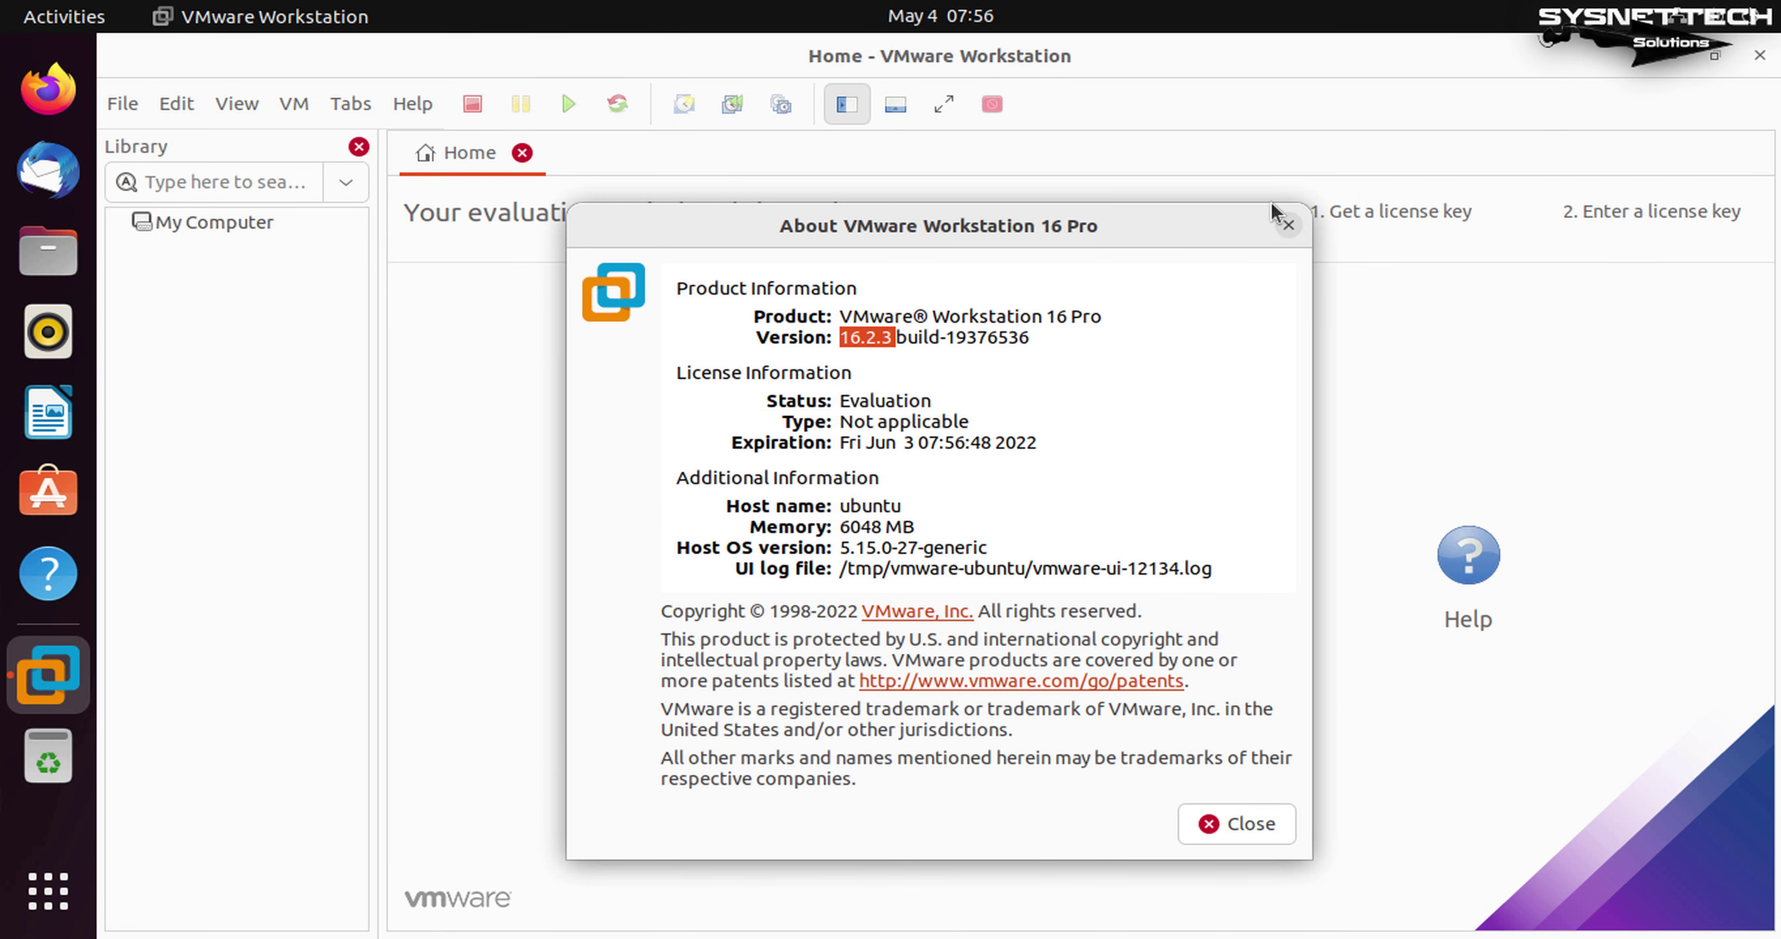
{"action": "key", "text": "Return"}
Step: Hide the Library pane and start creating a new virtual machine with the Custom (advanced) configuration
{"action": "left_click", "coordinate": [361, 148]}
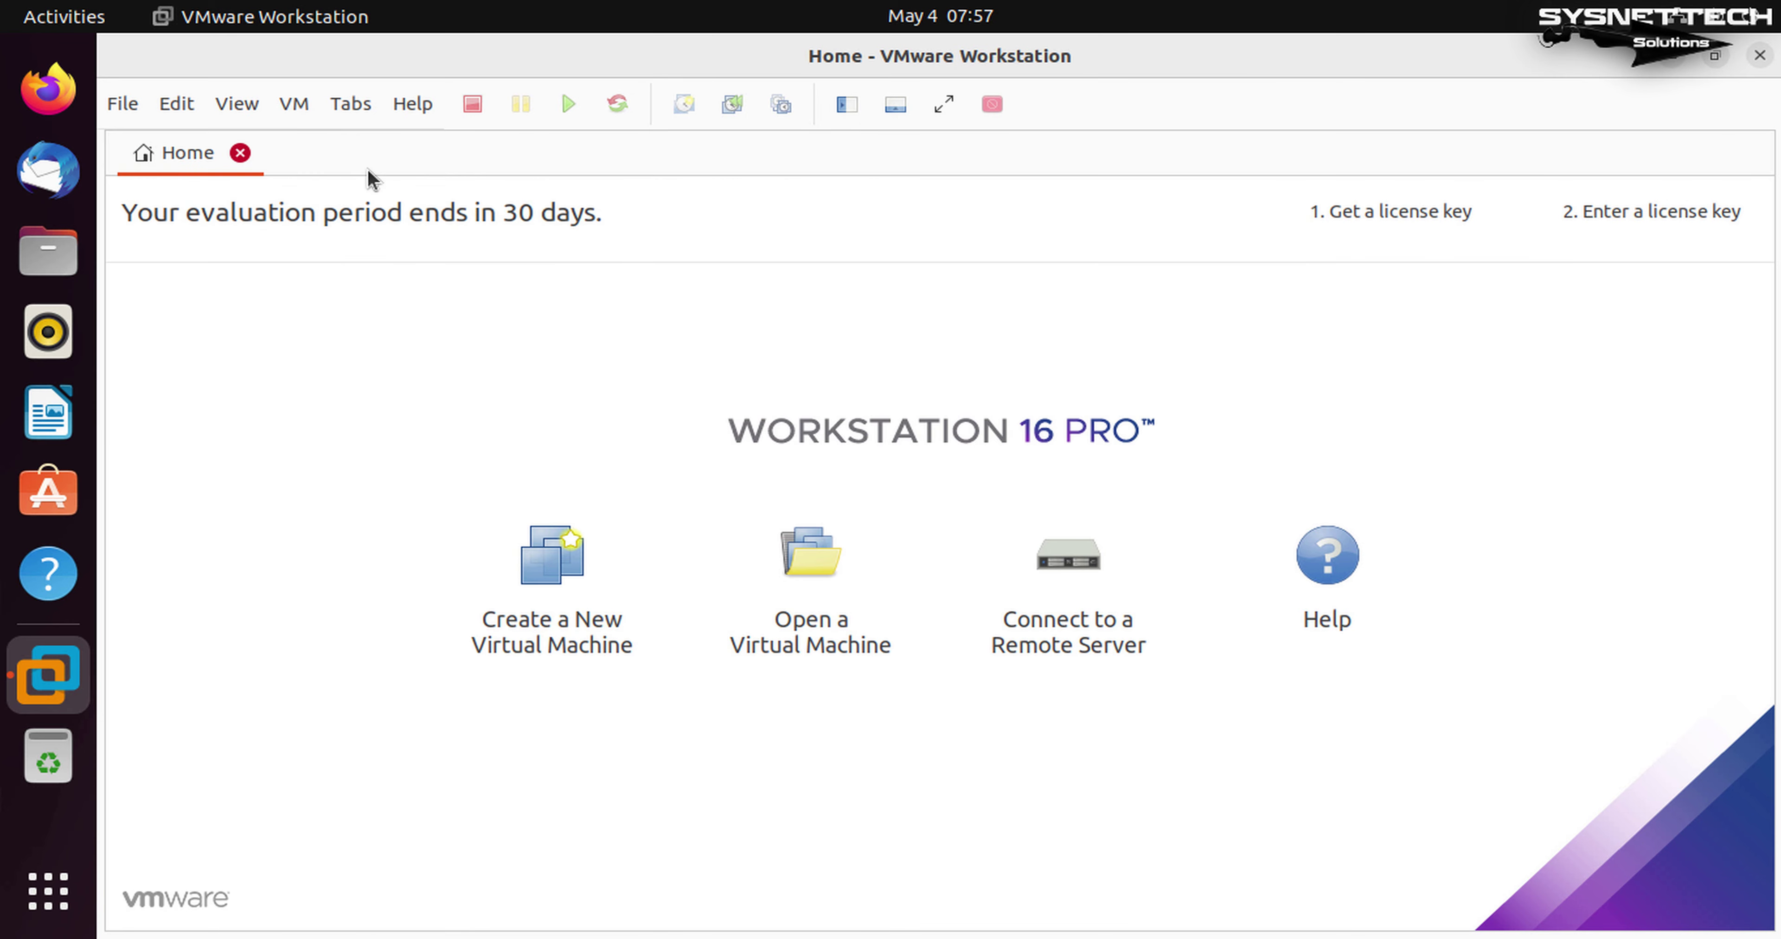
{"action": "left_click", "coordinate": [564, 637]}
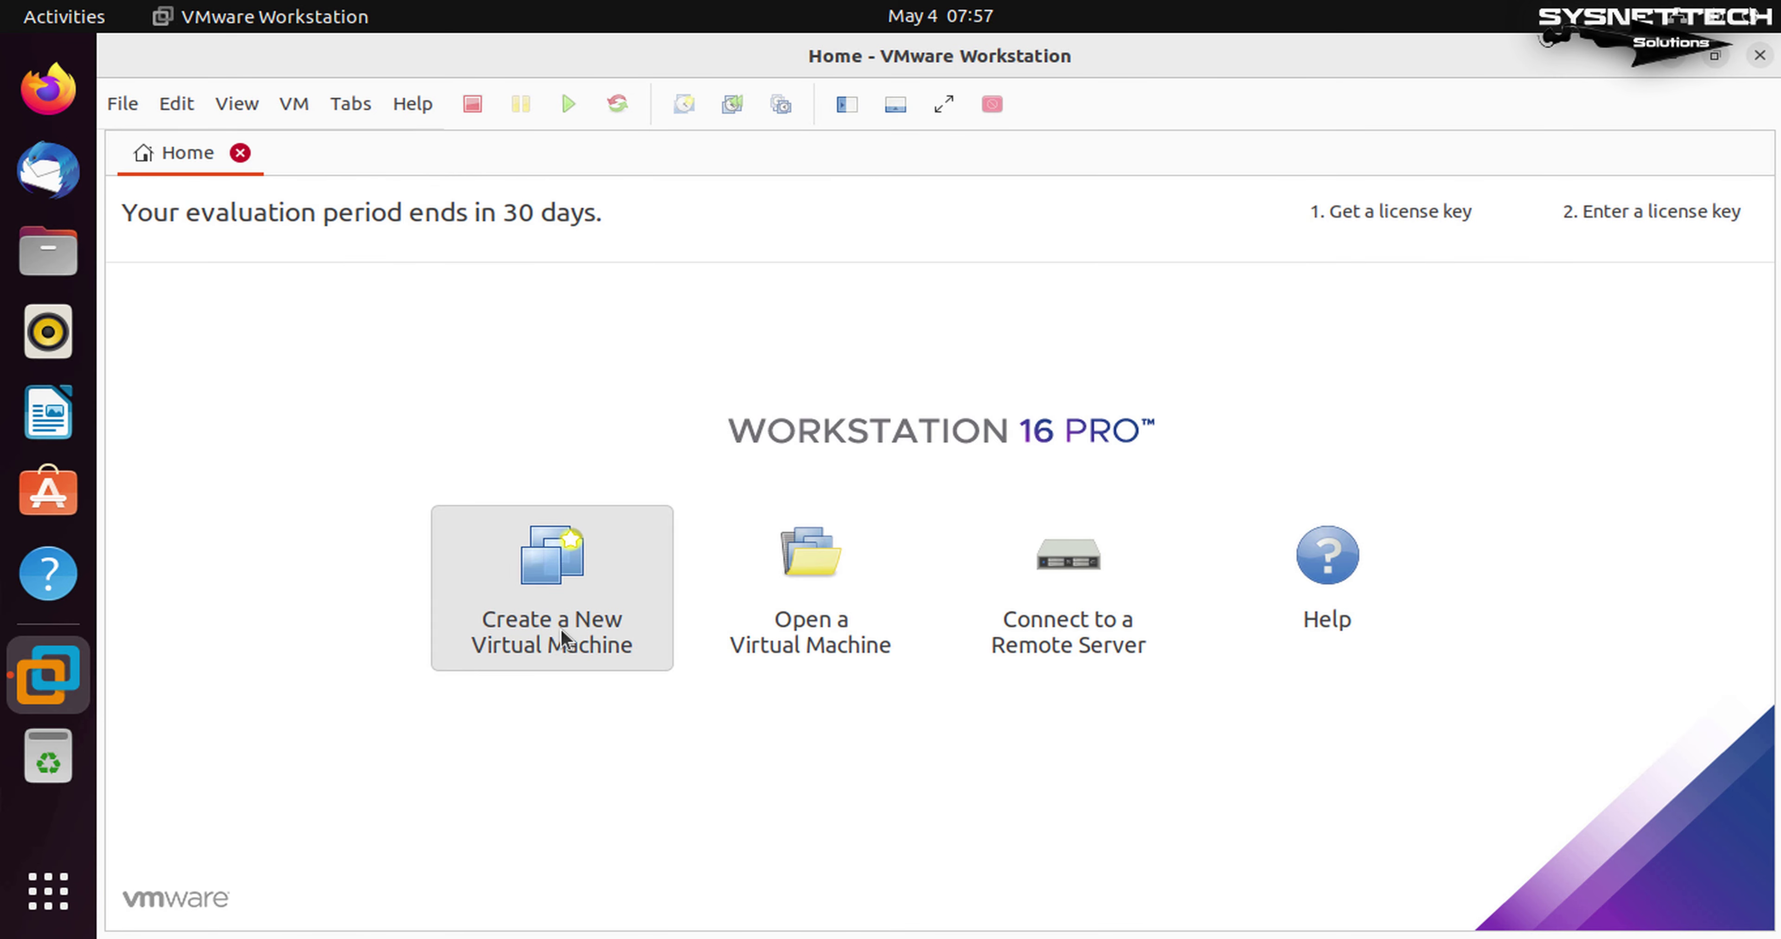
{"action": "left_click_drag", "start_coordinate": [1004, 140], "coordinate": [1009, 111]}
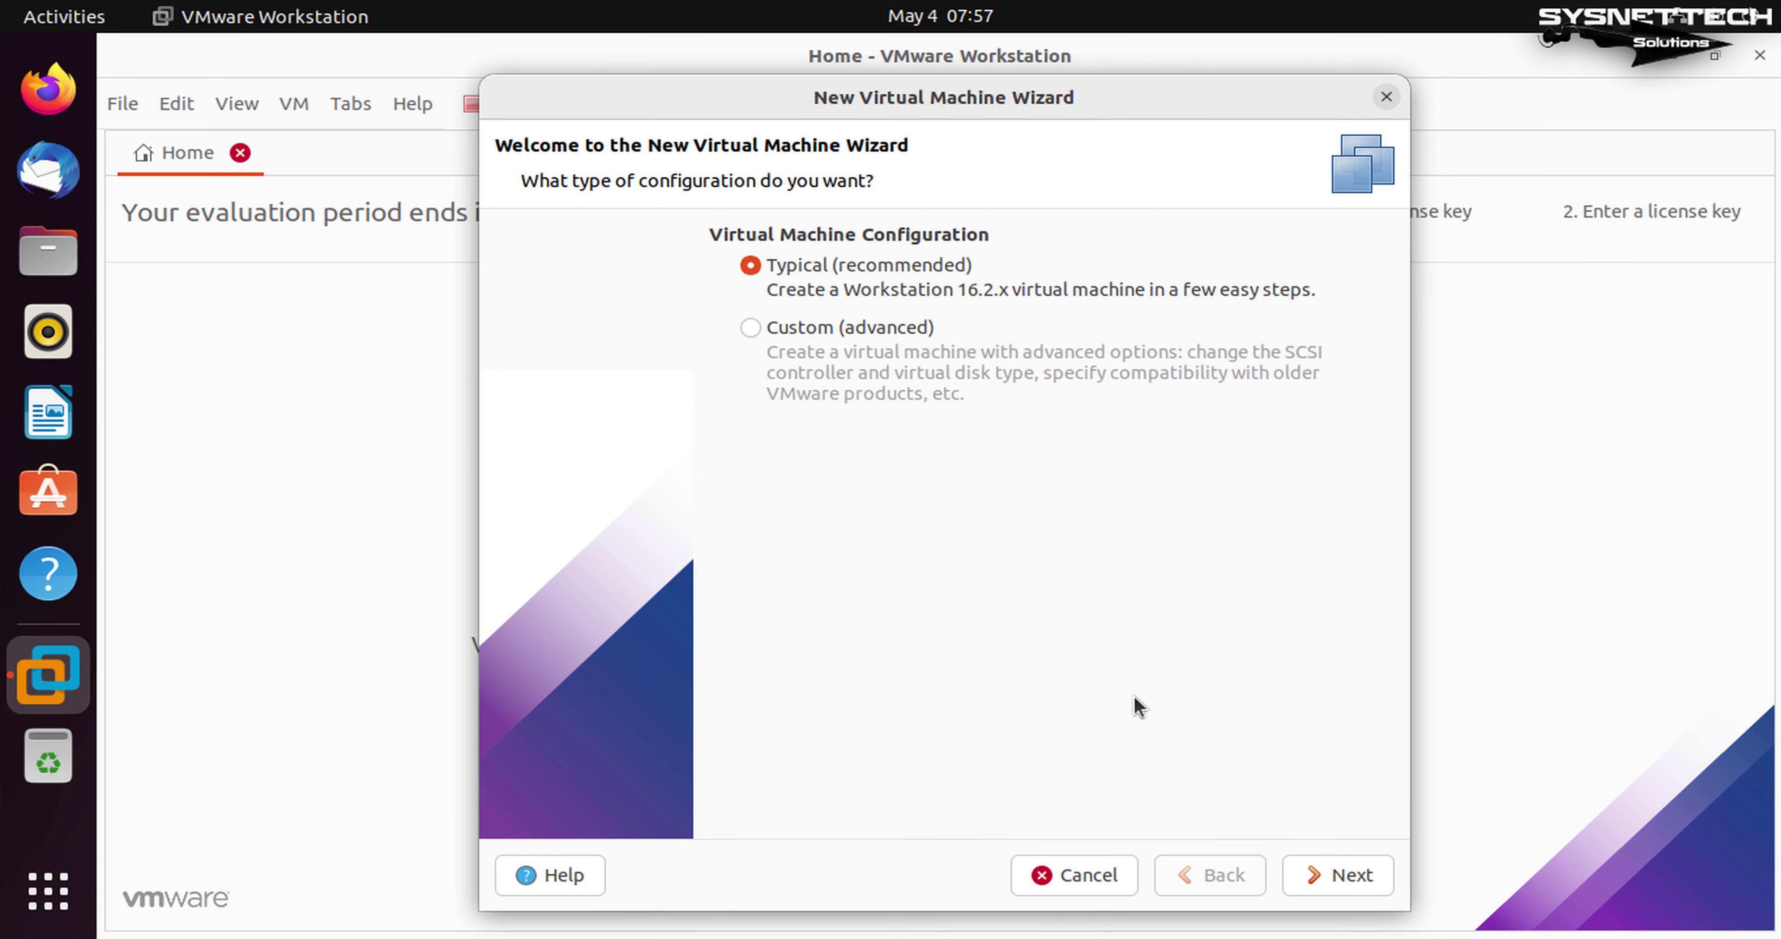
{"action": "left_click", "coordinate": [833, 336]}
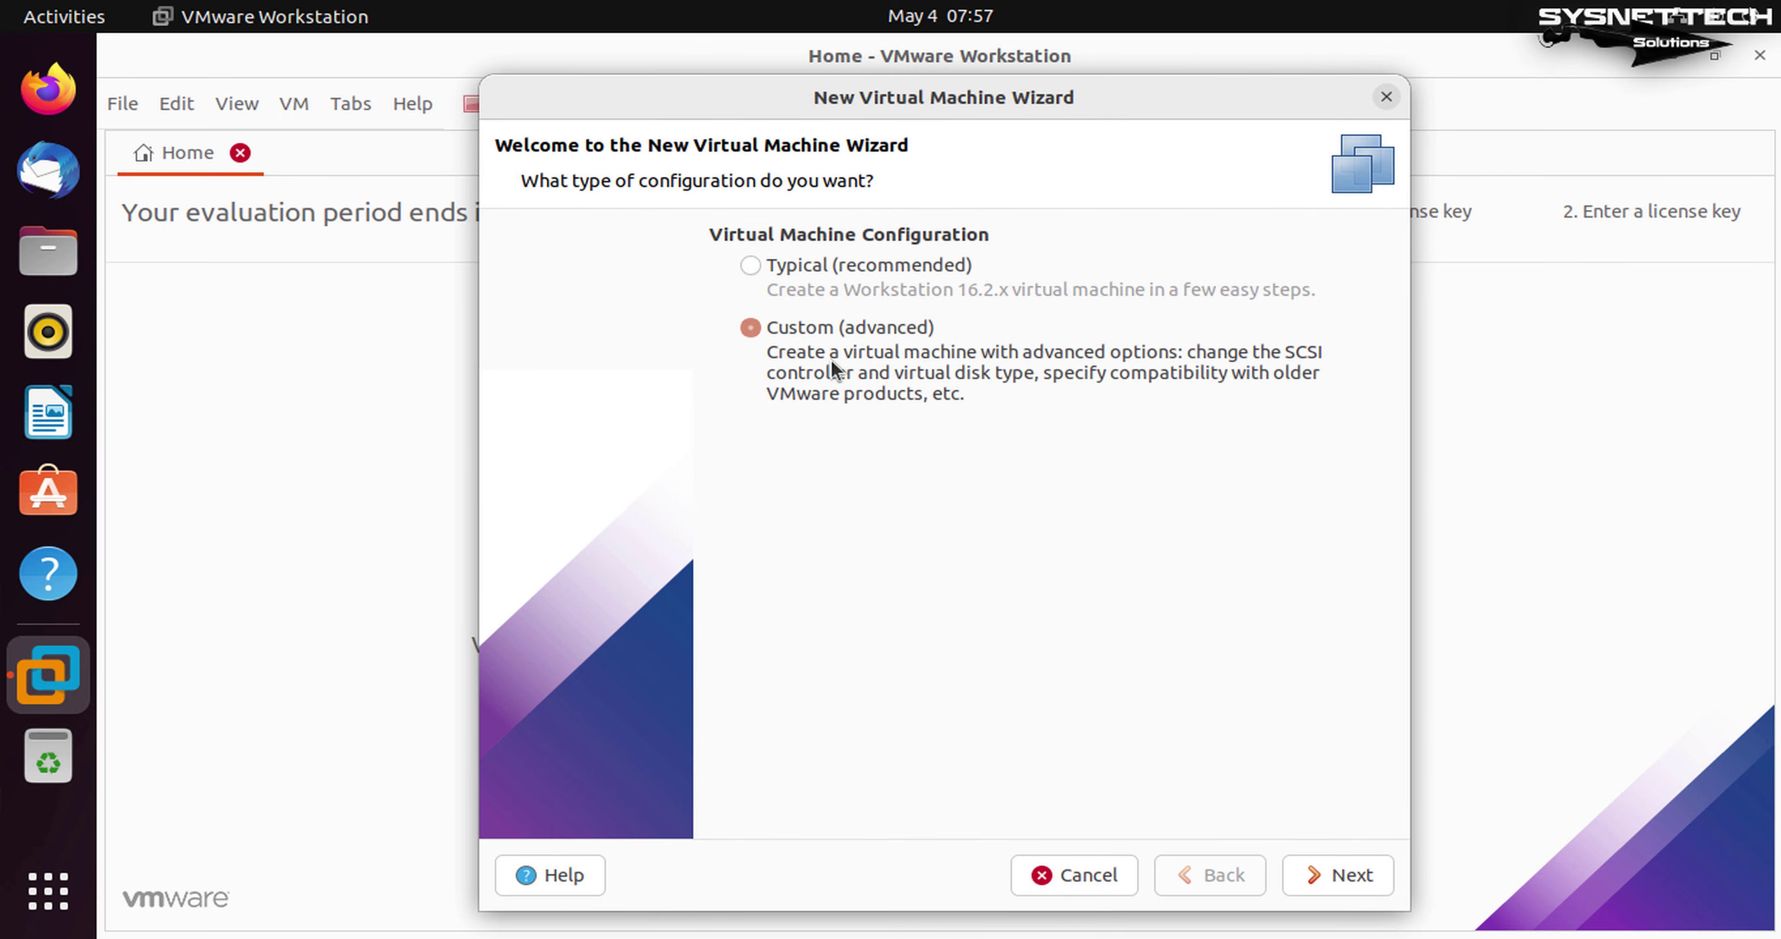
{"action": "left_click", "coordinate": [1359, 881]}
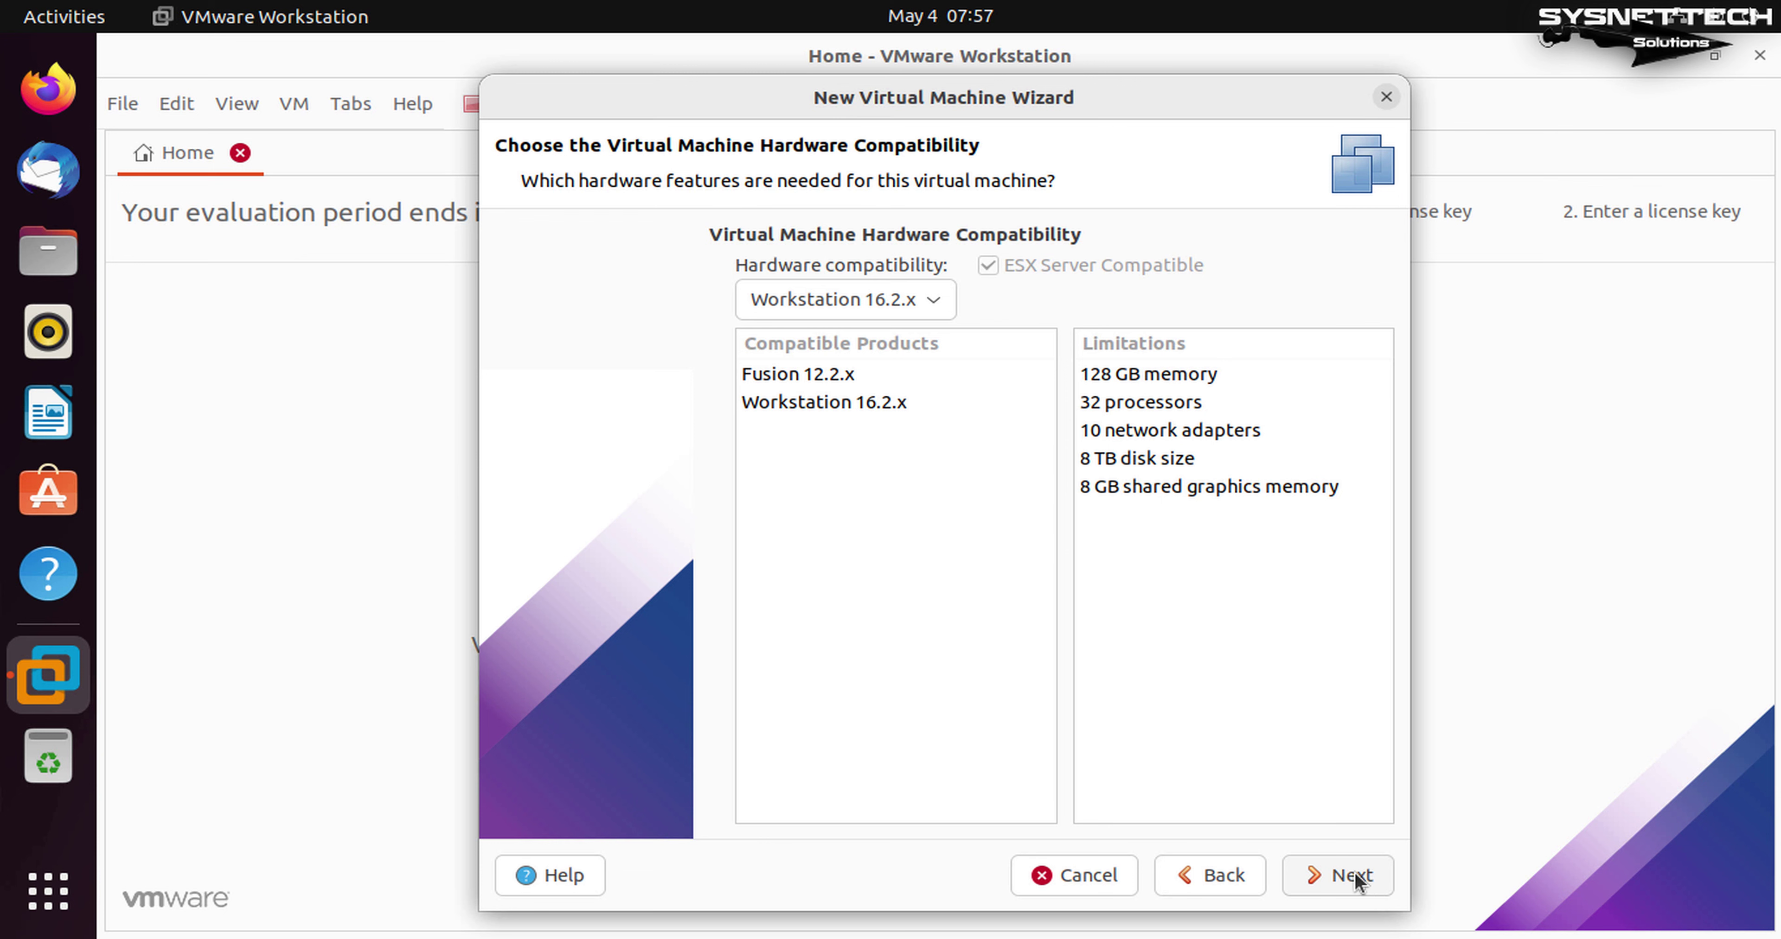
Step: Keep Workstation 16.2.x compatibility and set Microsoft Windows, Windows 10 and later x64, as the guest, deferring the operating system installation
{"action": "left_click", "coordinate": [1357, 878]}
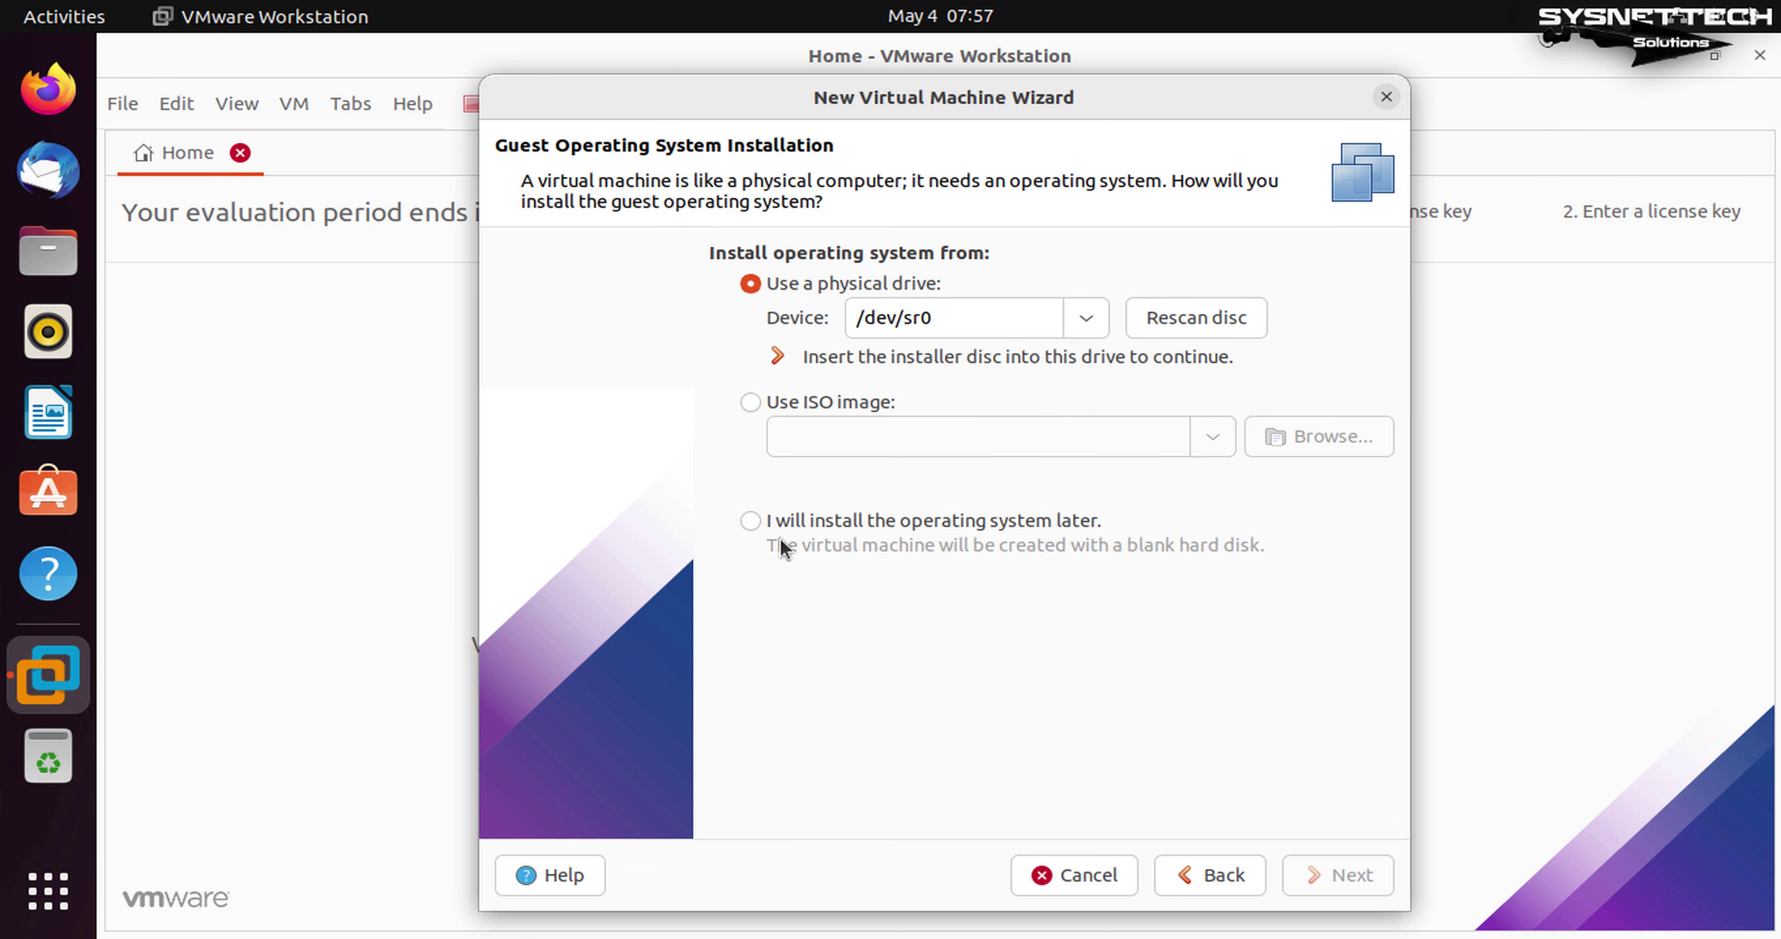
{"action": "left_click", "coordinate": [751, 522]}
{"action": "left_click", "coordinate": [1350, 879]}
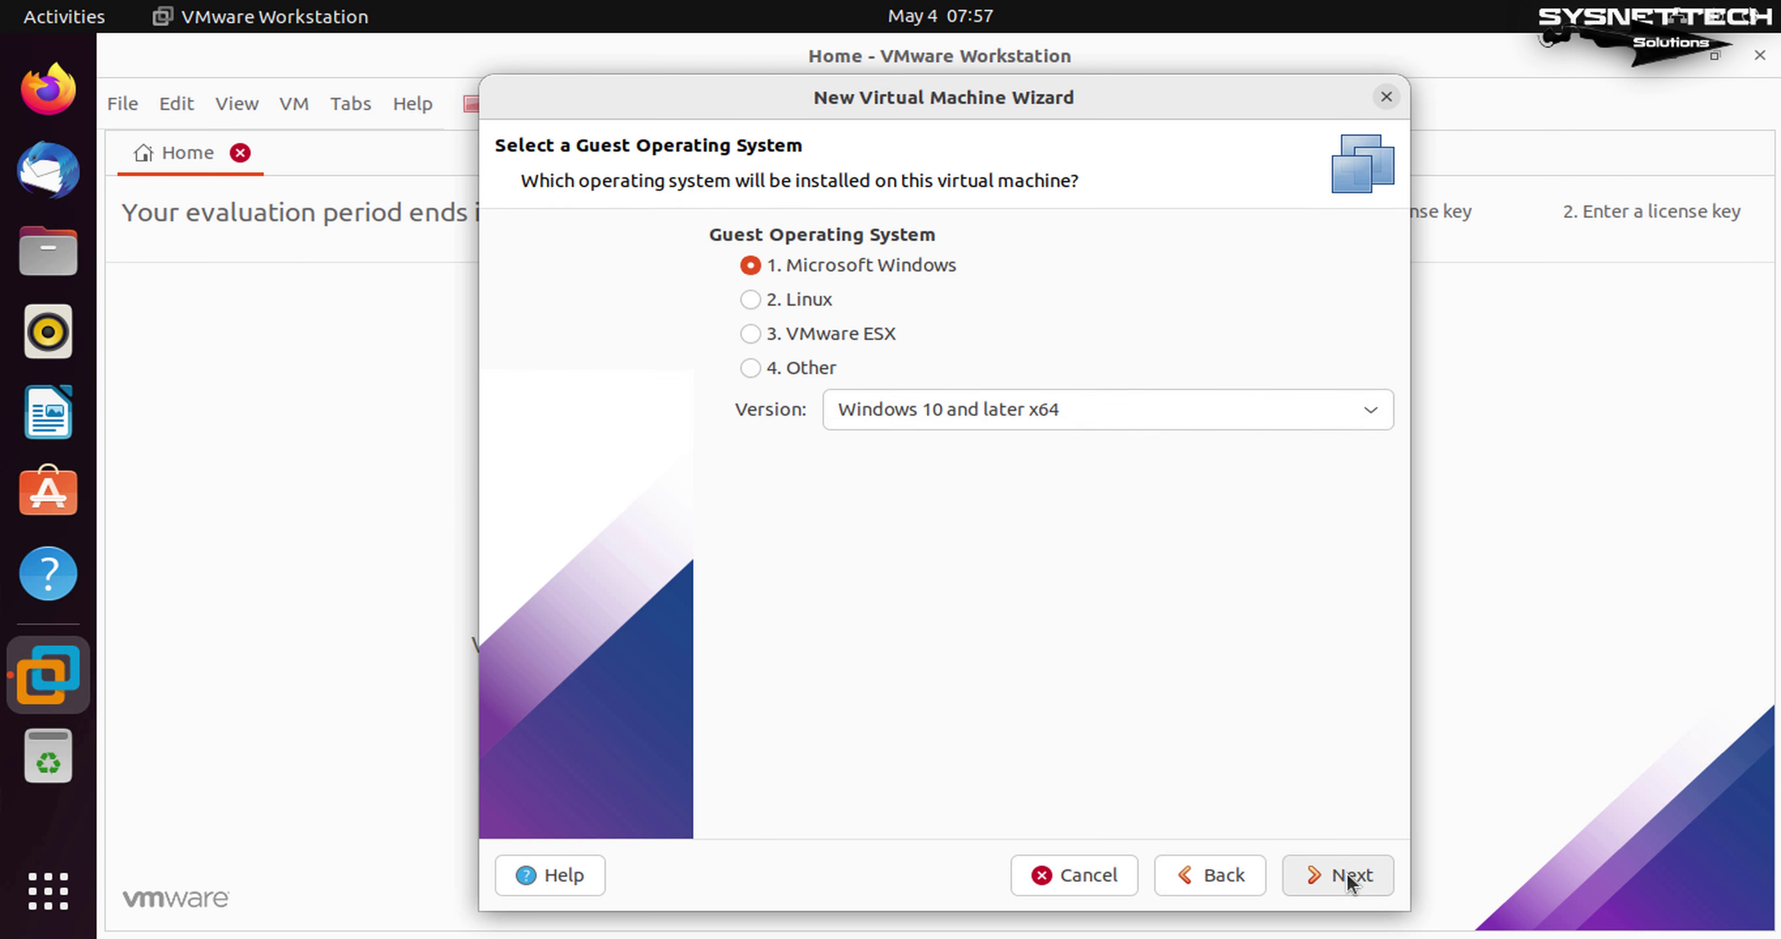
{"action": "left_click", "coordinate": [1350, 879]}
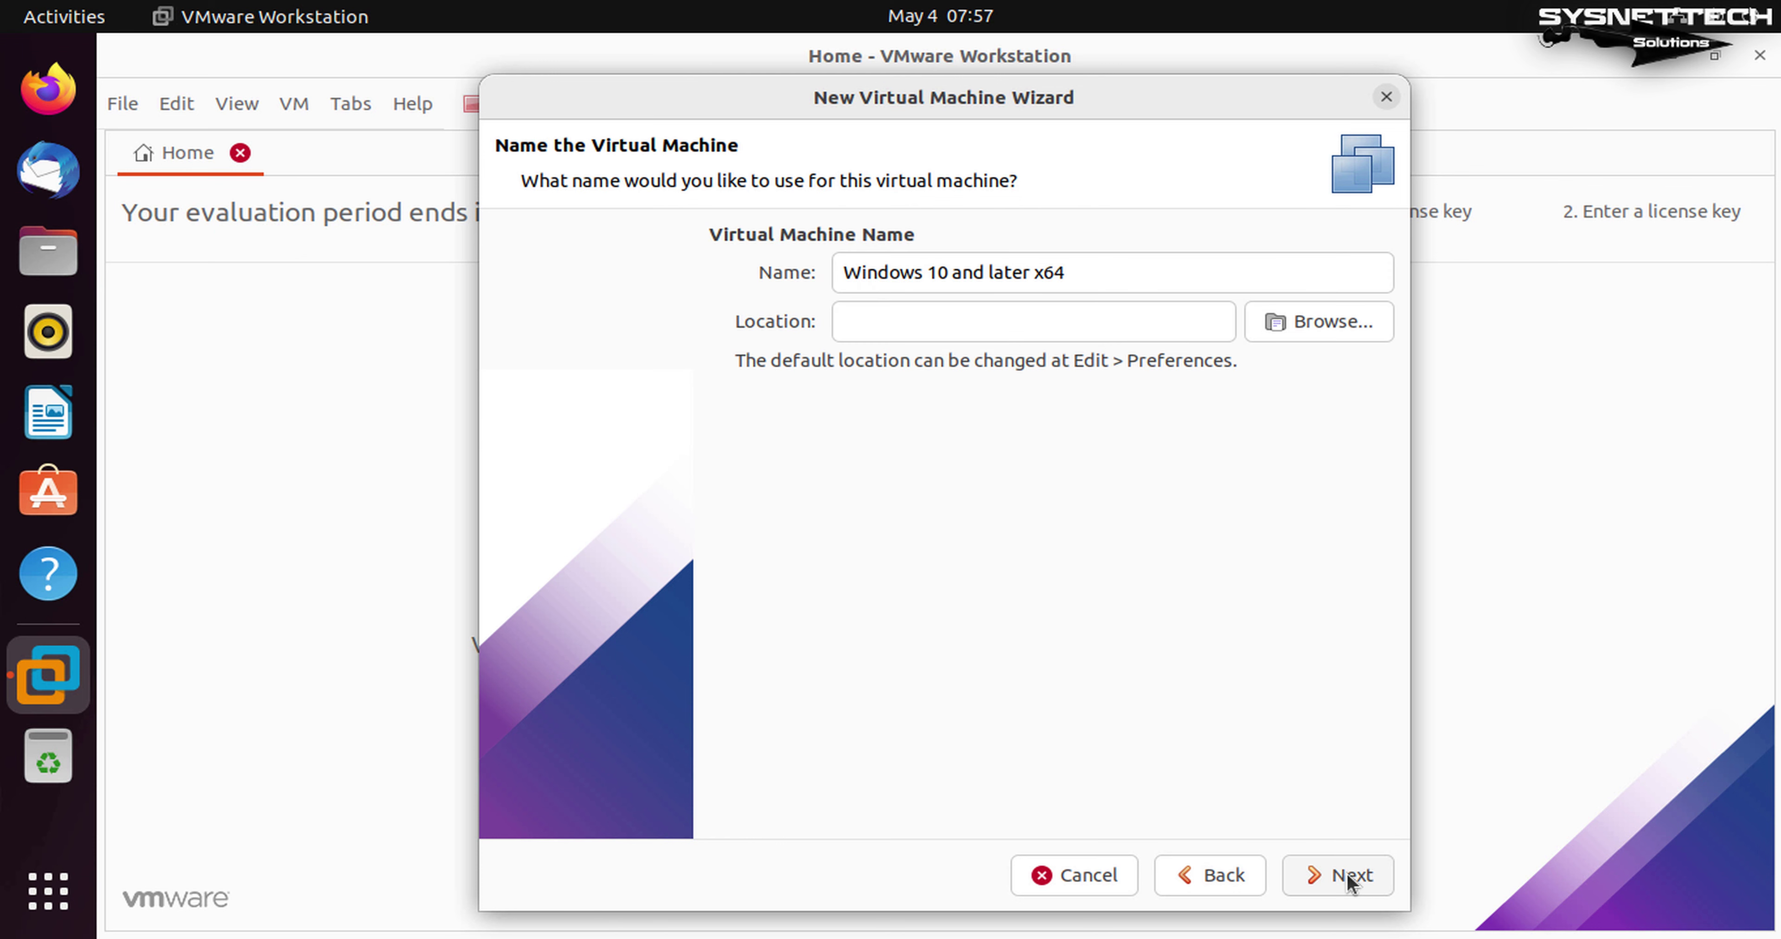
Step: Create a folder named Windows10 inside Documents and choose it as the virtual machine's location
{"action": "left_click", "coordinate": [1299, 334]}
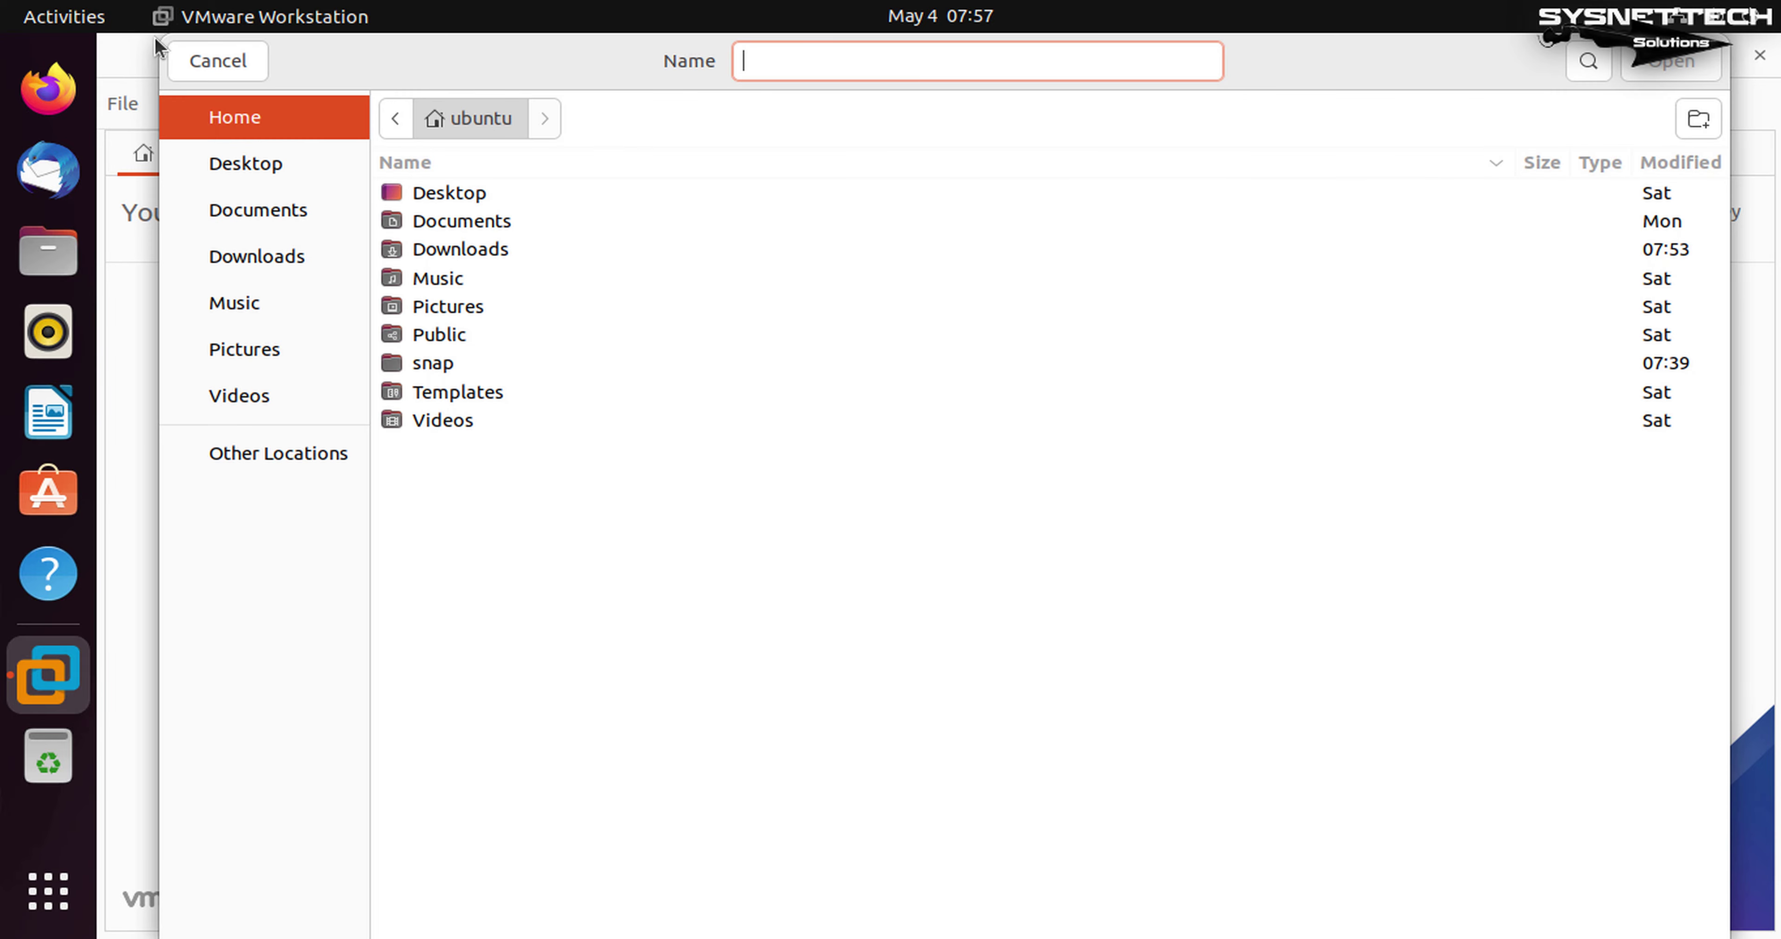
{"action": "left_click_drag", "start_coordinate": [157, 47], "coordinate": [636, 398]}
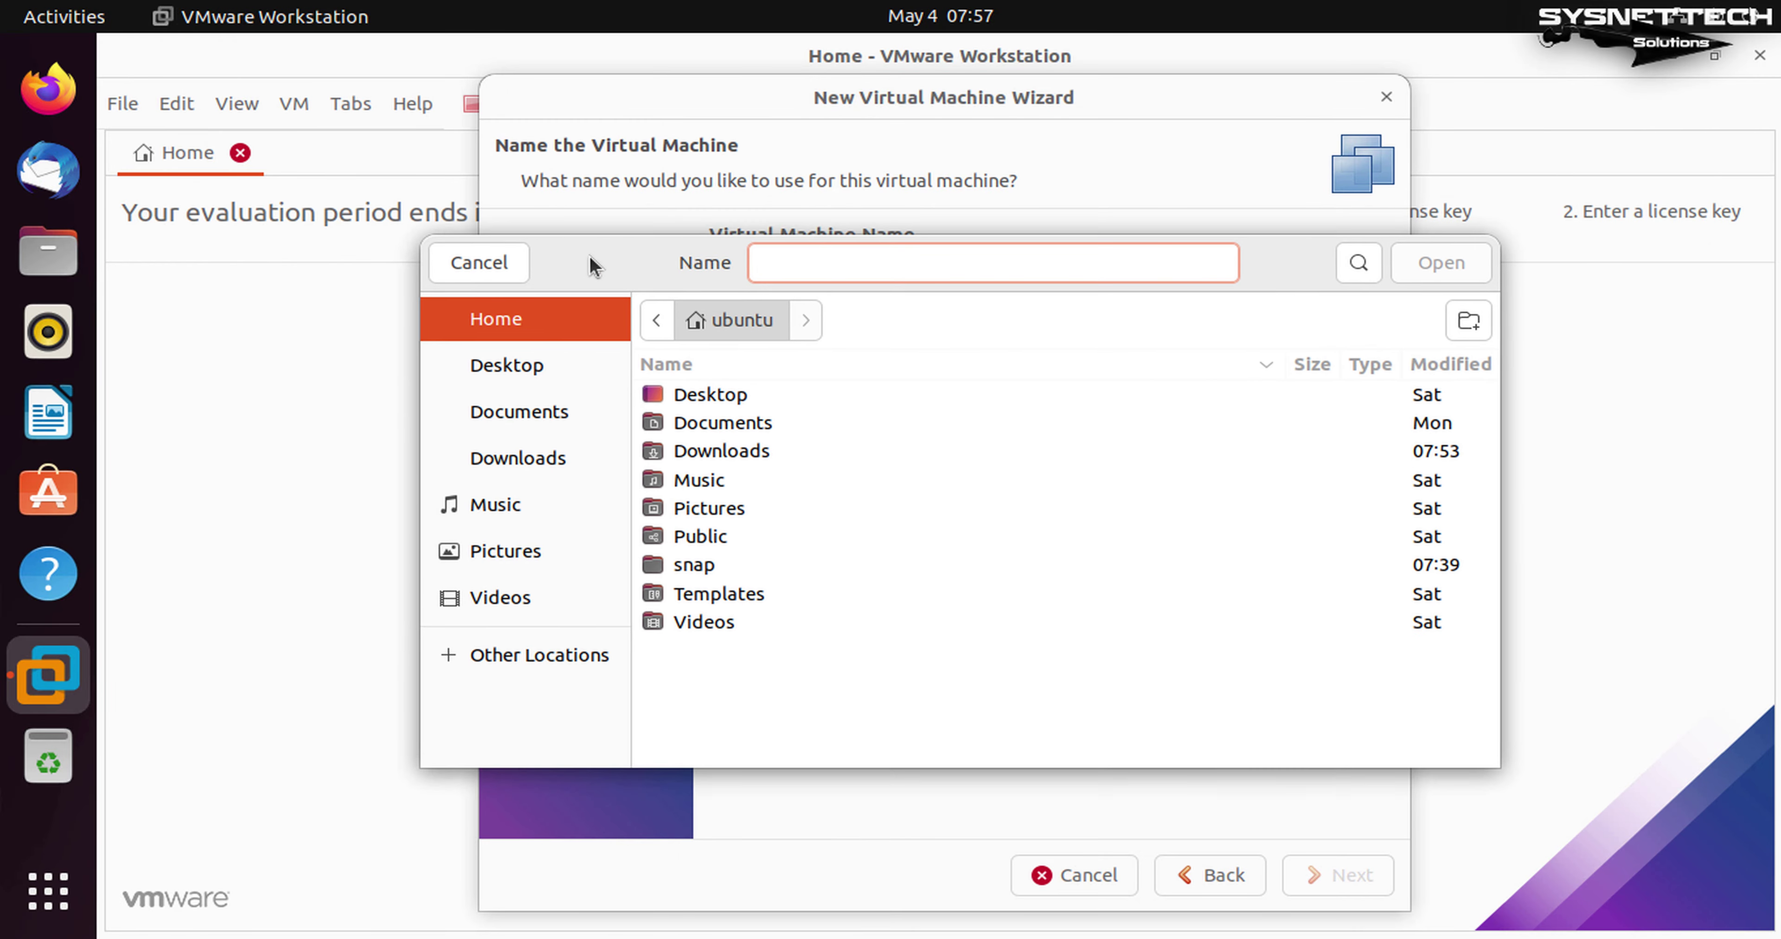
{"action": "left_click_drag", "start_coordinate": [593, 266], "coordinate": [574, 377]}
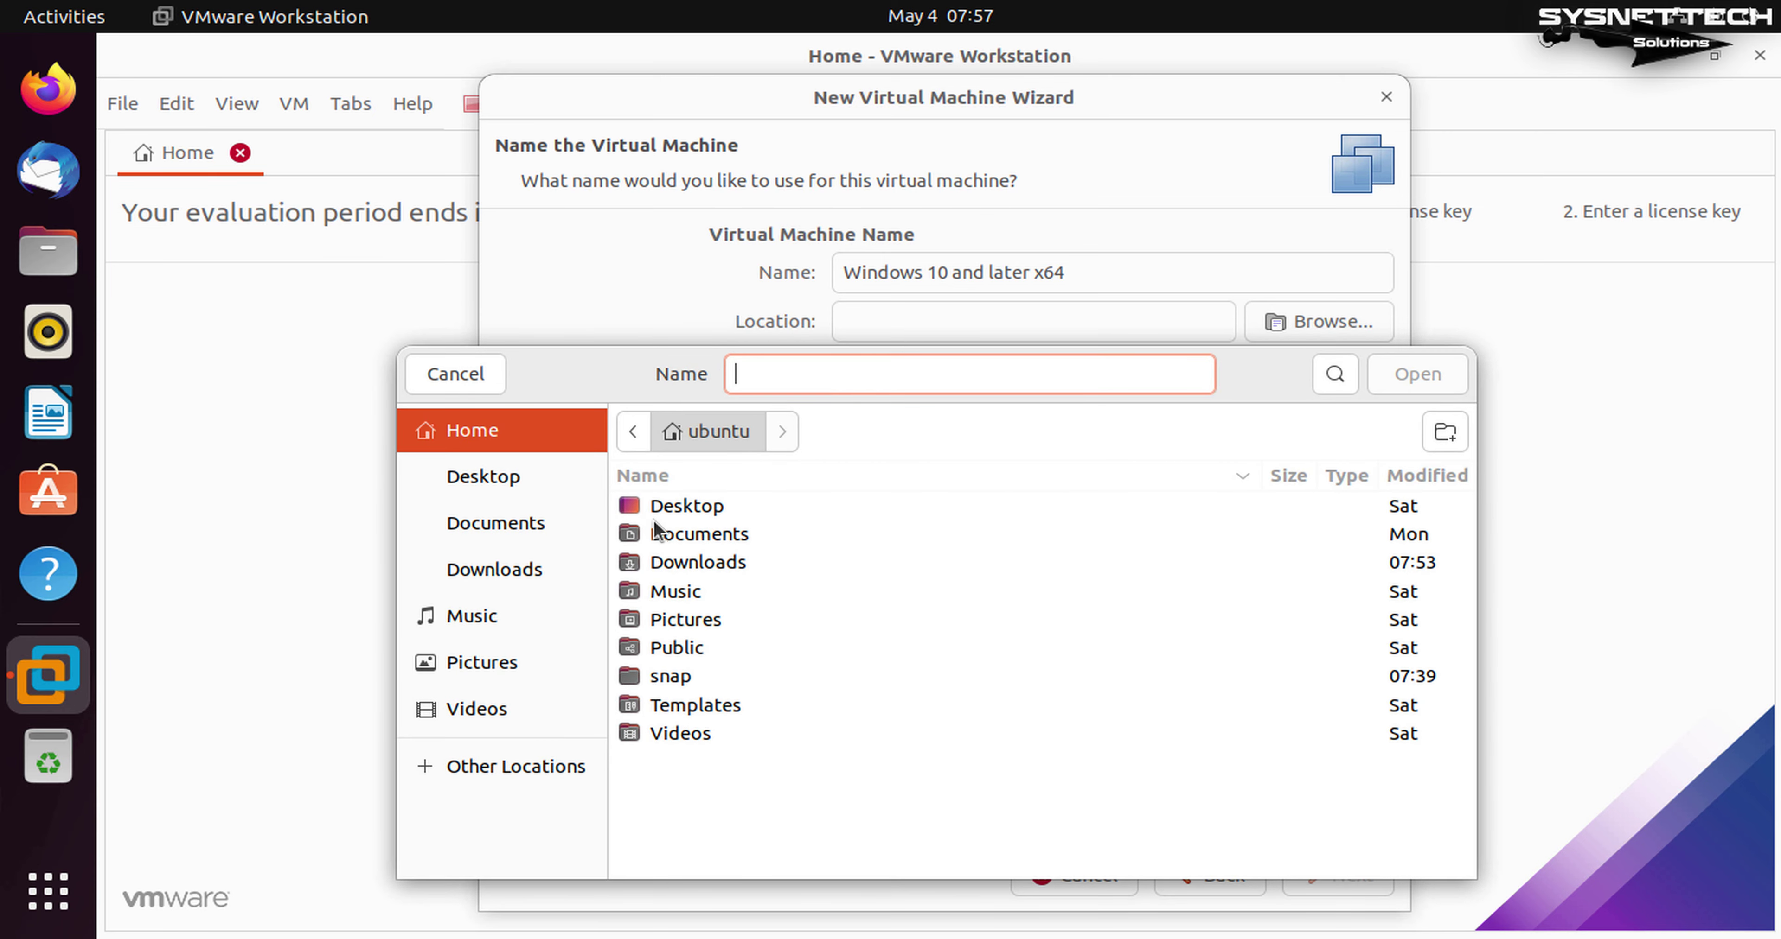
{"action": "double_click", "coordinate": [656, 534]}
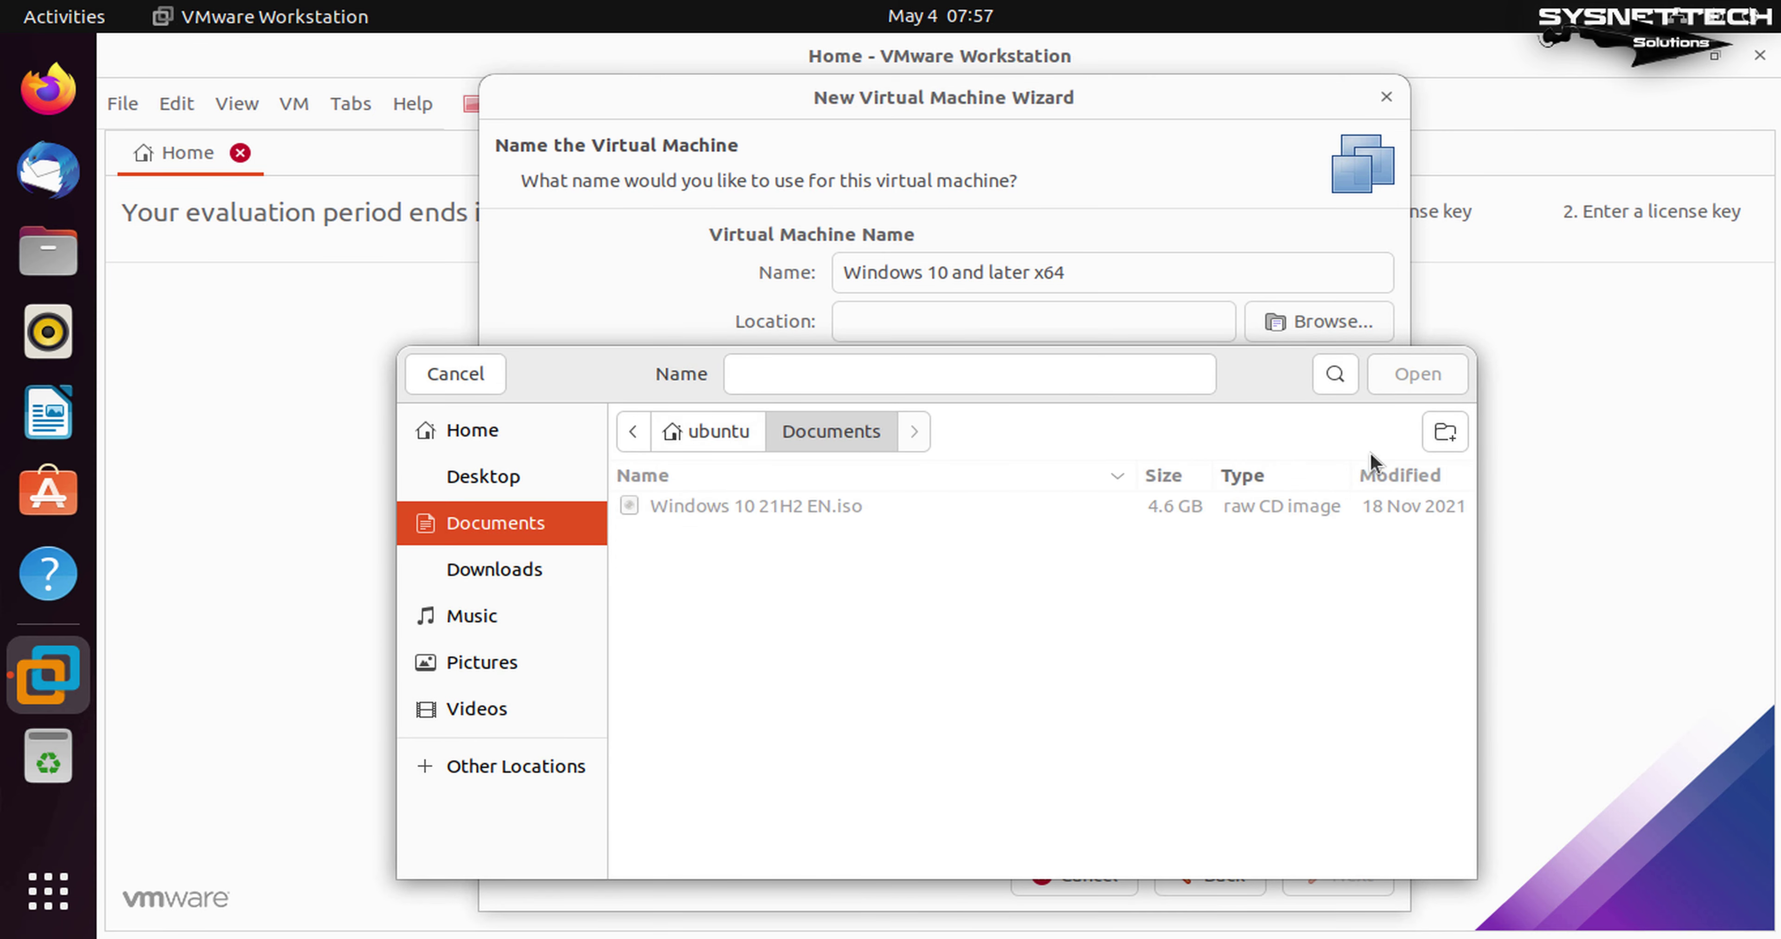
{"action": "left_click", "coordinate": [1445, 432]}
{"action": "type", "text": "Wi"}
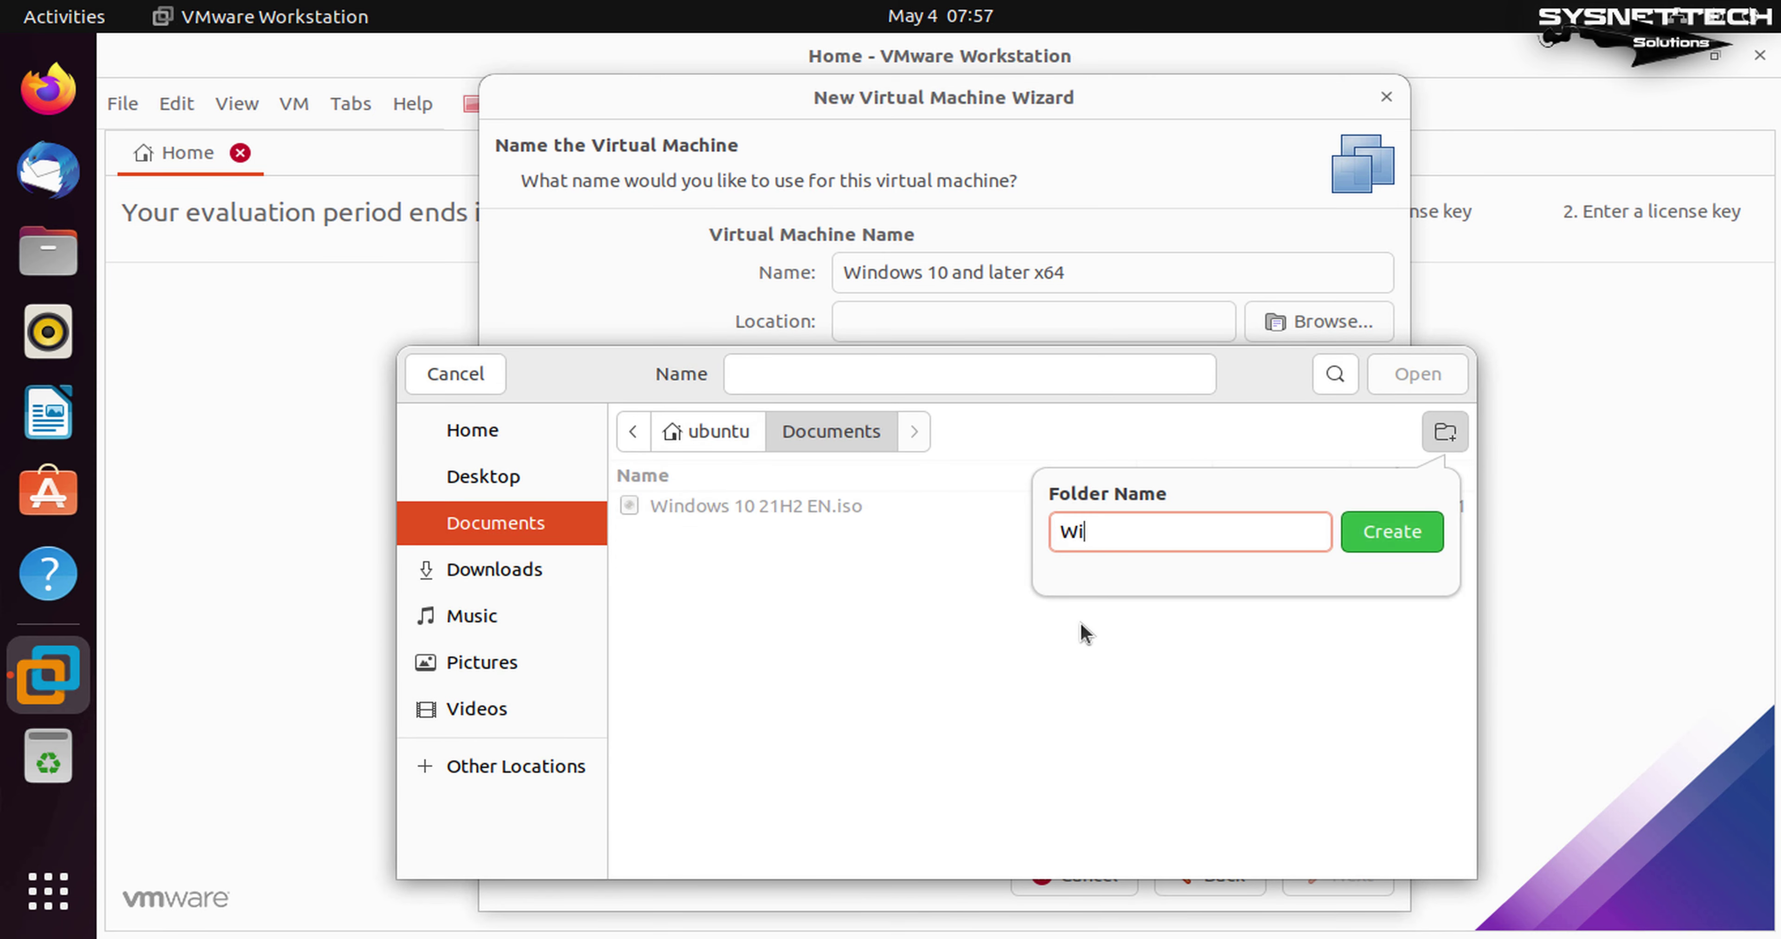
{"action": "type", "text": "ndows10"}
{"action": "left_click", "coordinate": [1417, 525]}
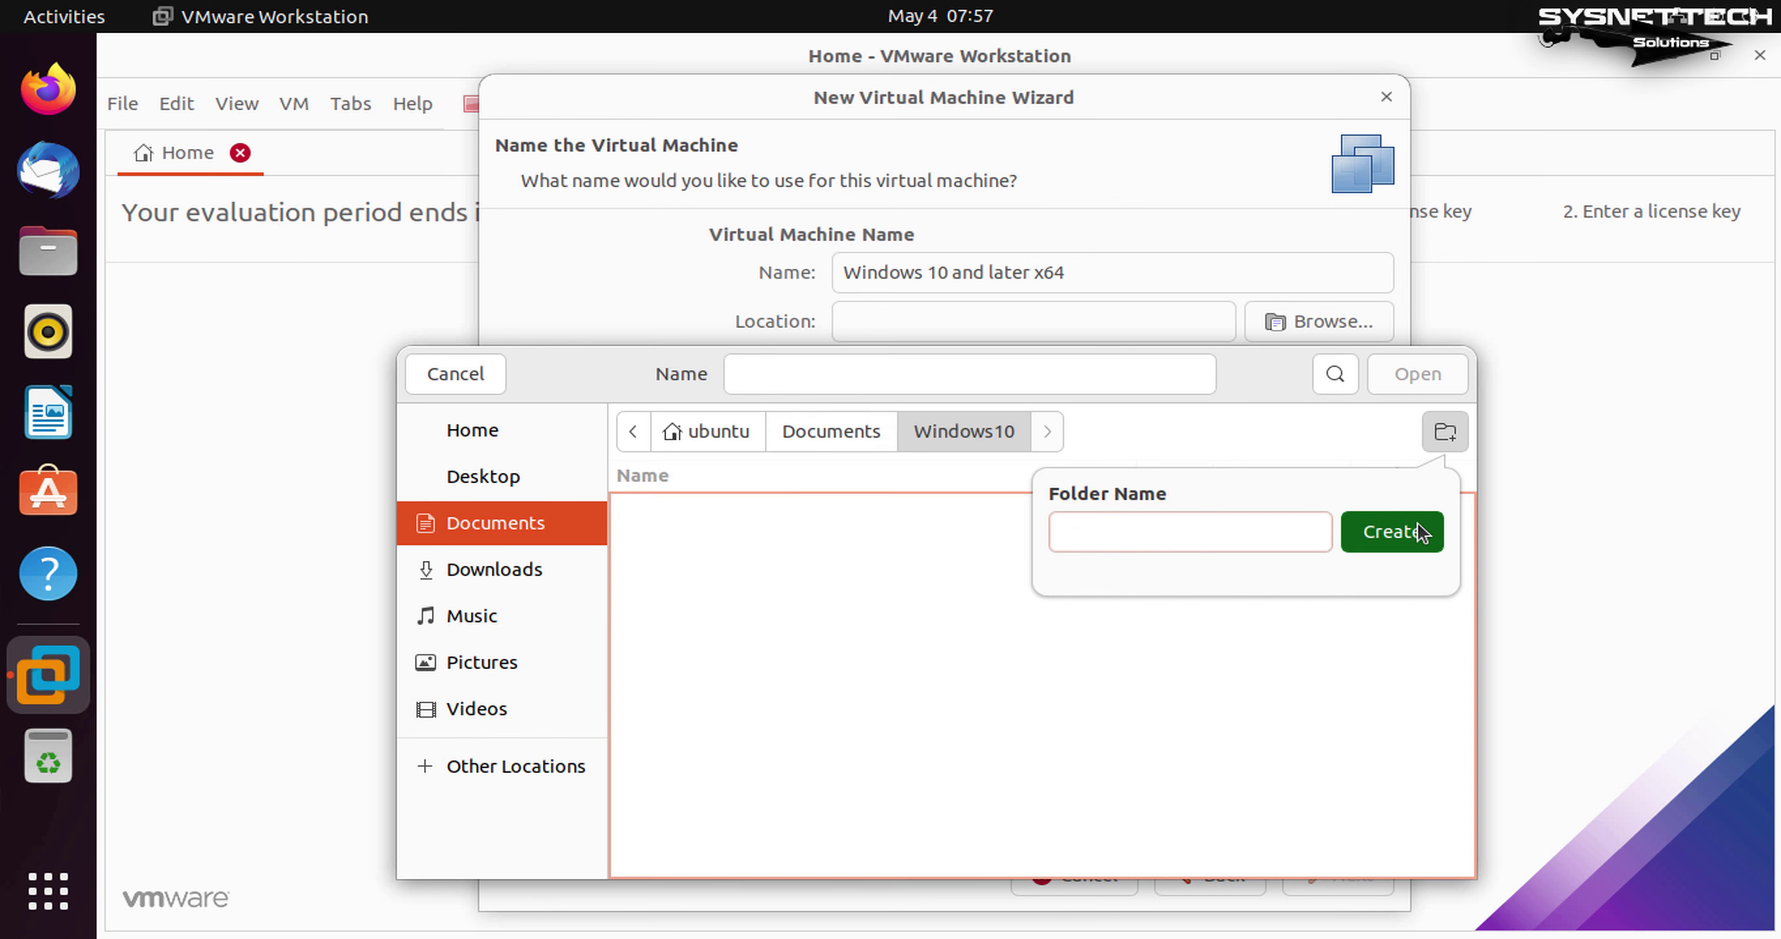
{"action": "left_click", "coordinate": [833, 436]}
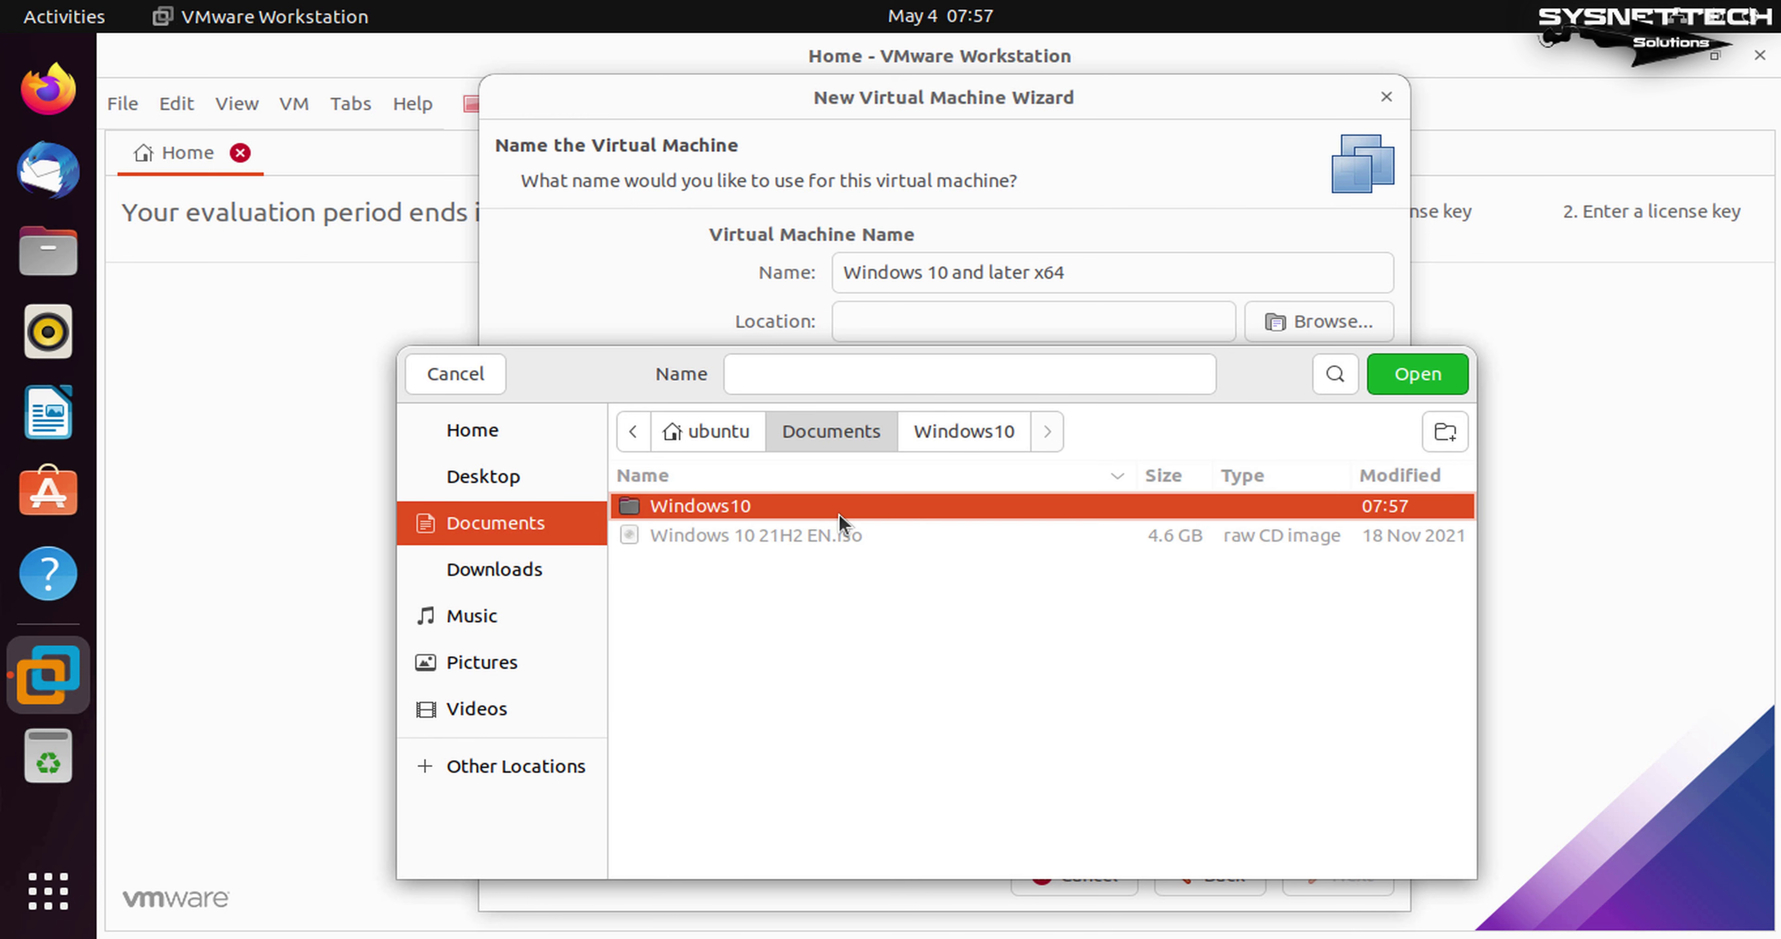
{"action": "left_click", "coordinate": [1418, 376]}
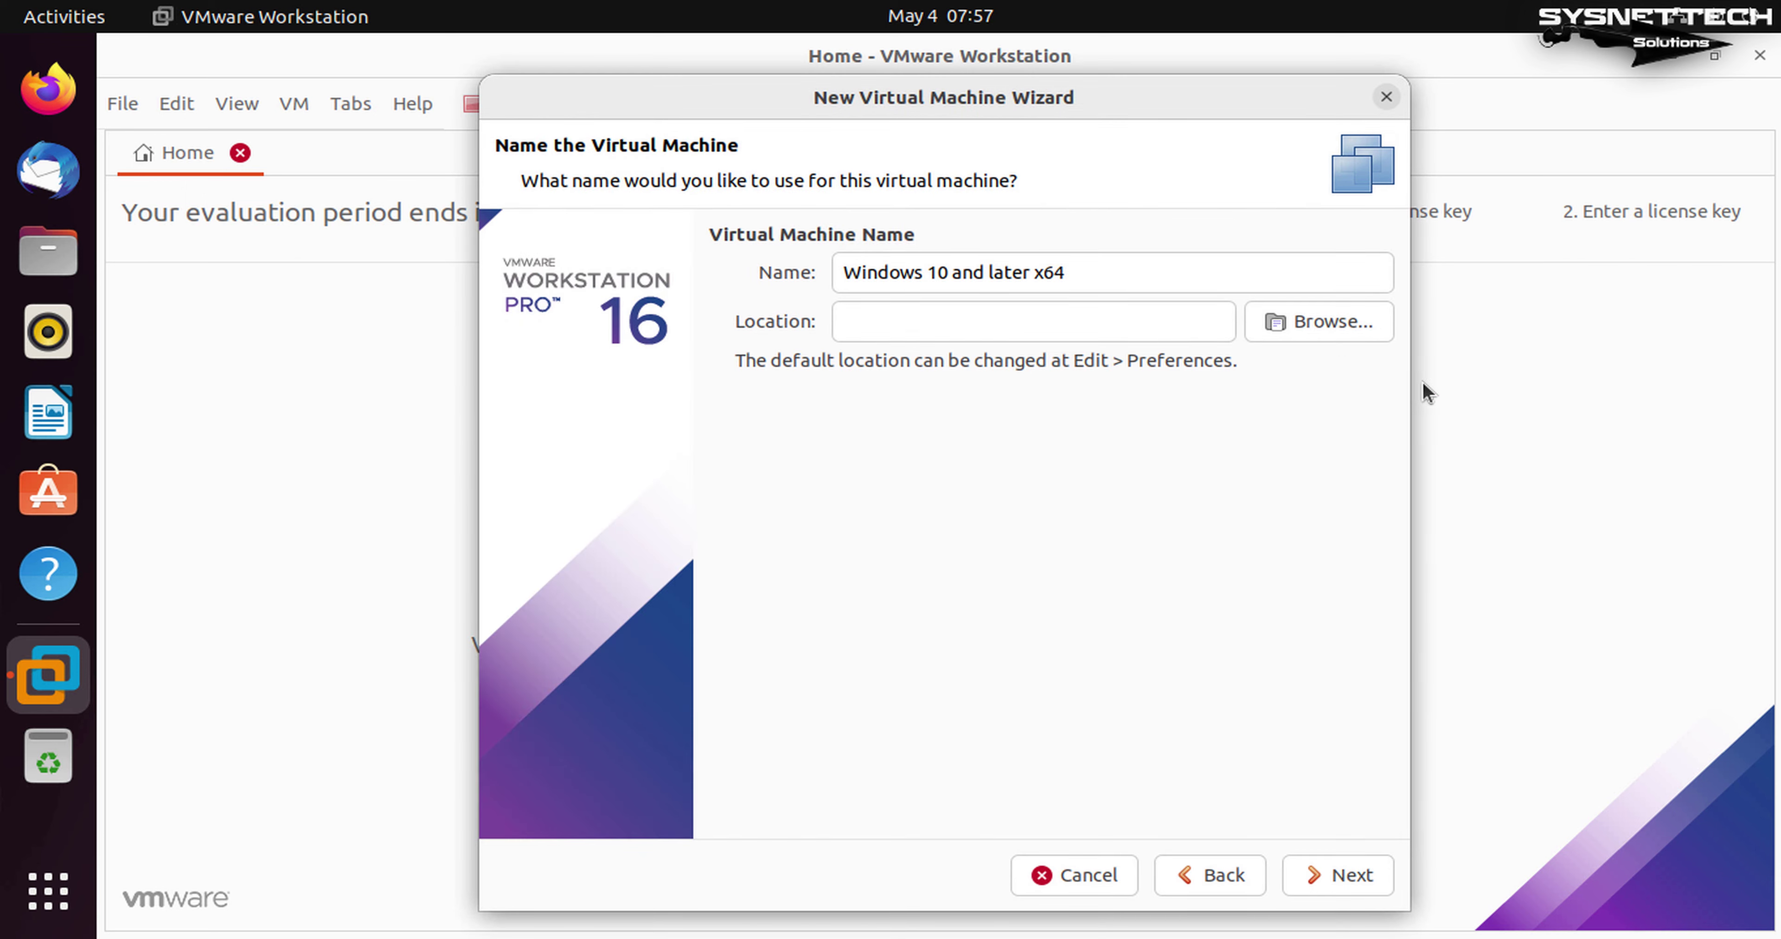
Step: Copy the Windows10 folder's parent path, /home/ubuntu/Documents, from its properties in the Files app and return to the New Virtual Machine Wizard
{"action": "left_click", "coordinate": [1099, 322]}
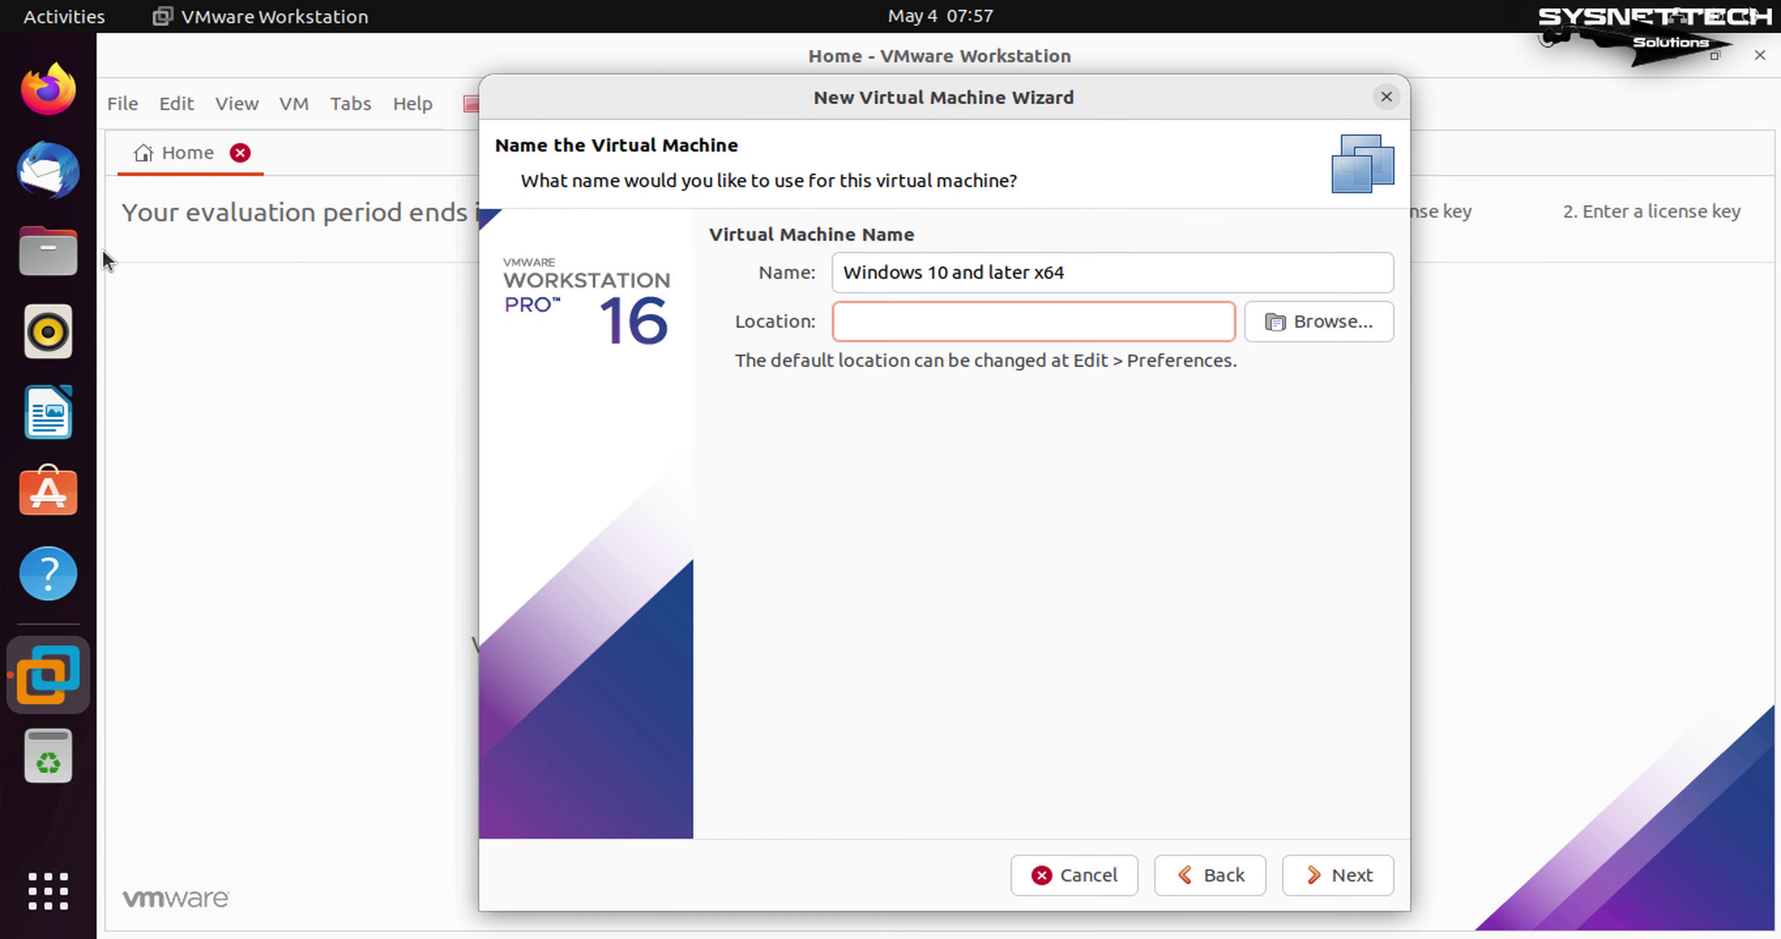
{"action": "left_click", "coordinate": [77, 254]}
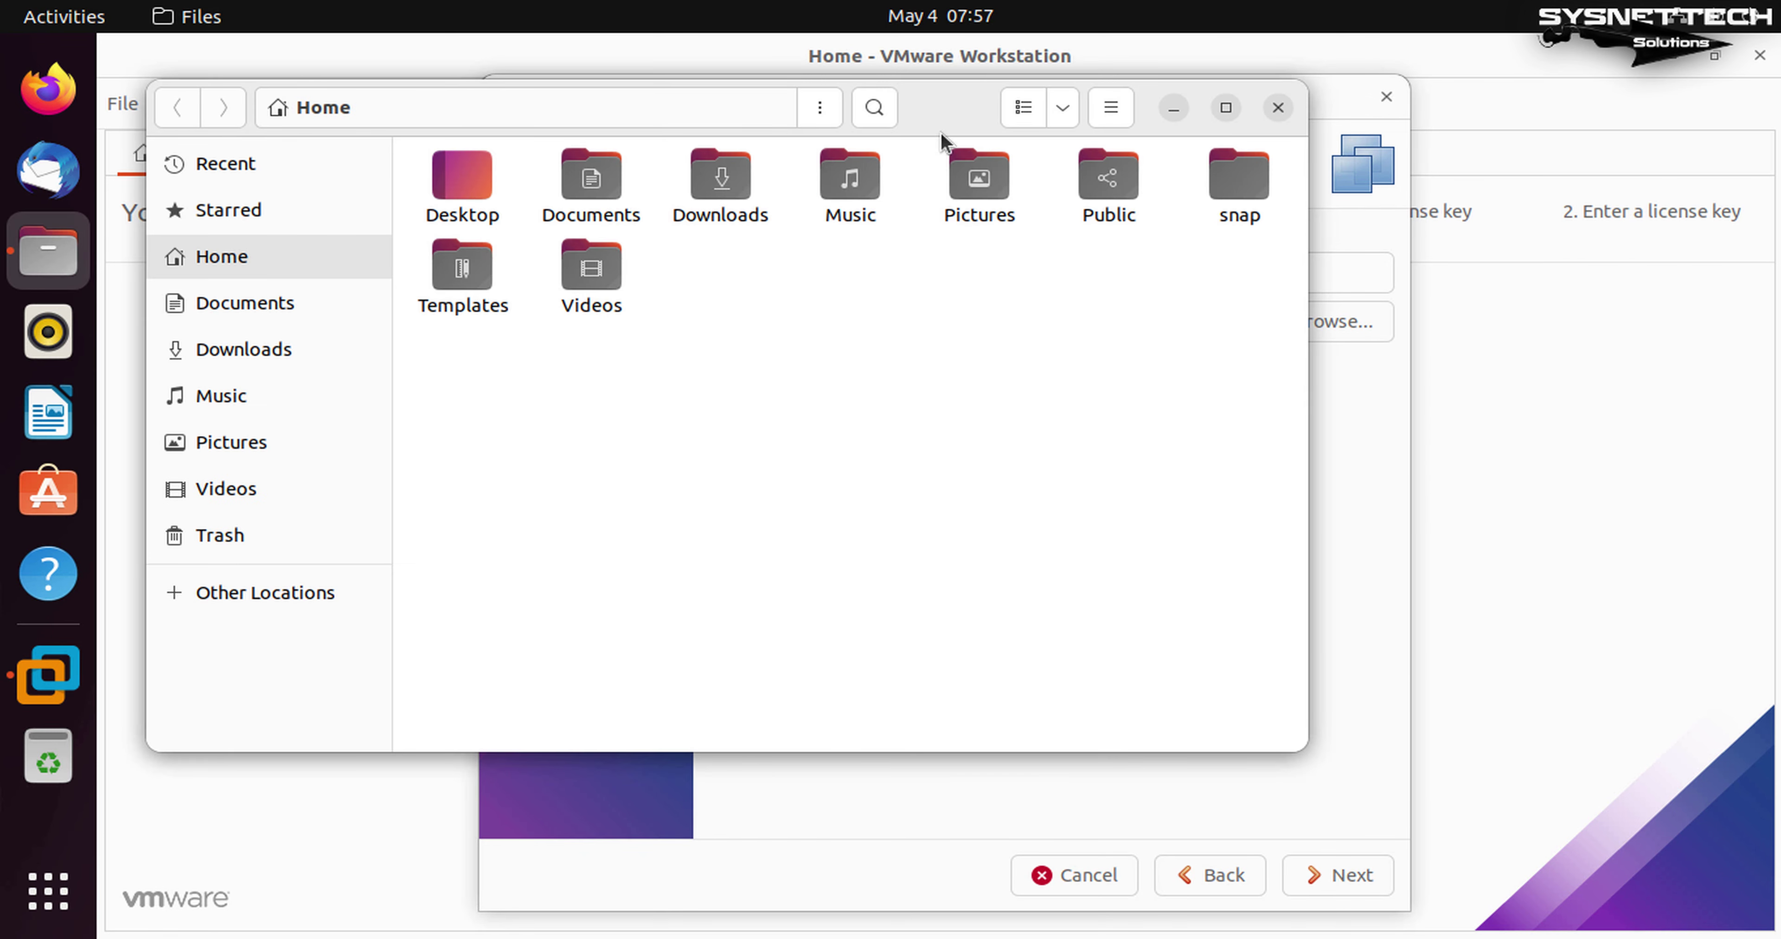
{"action": "double_click", "coordinate": [705, 252]}
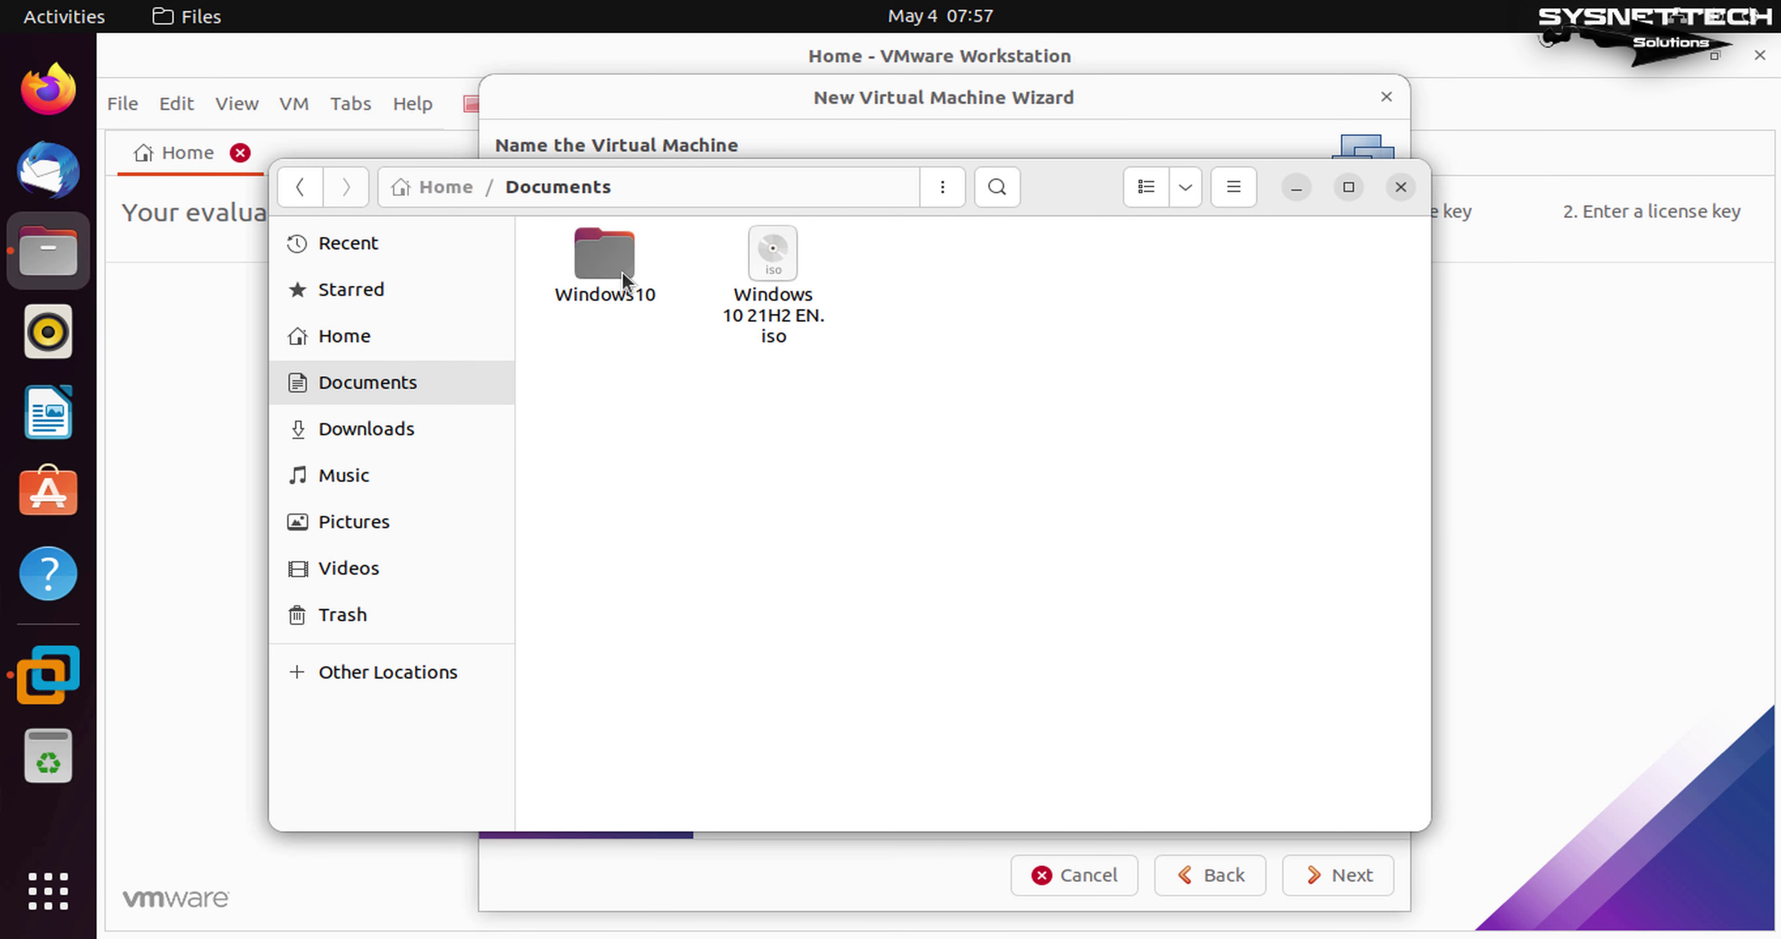
{"action": "left_click", "coordinate": [602, 269]}
{"action": "right_click", "coordinate": [603, 268]}
{"action": "left_click", "coordinate": [763, 751]}
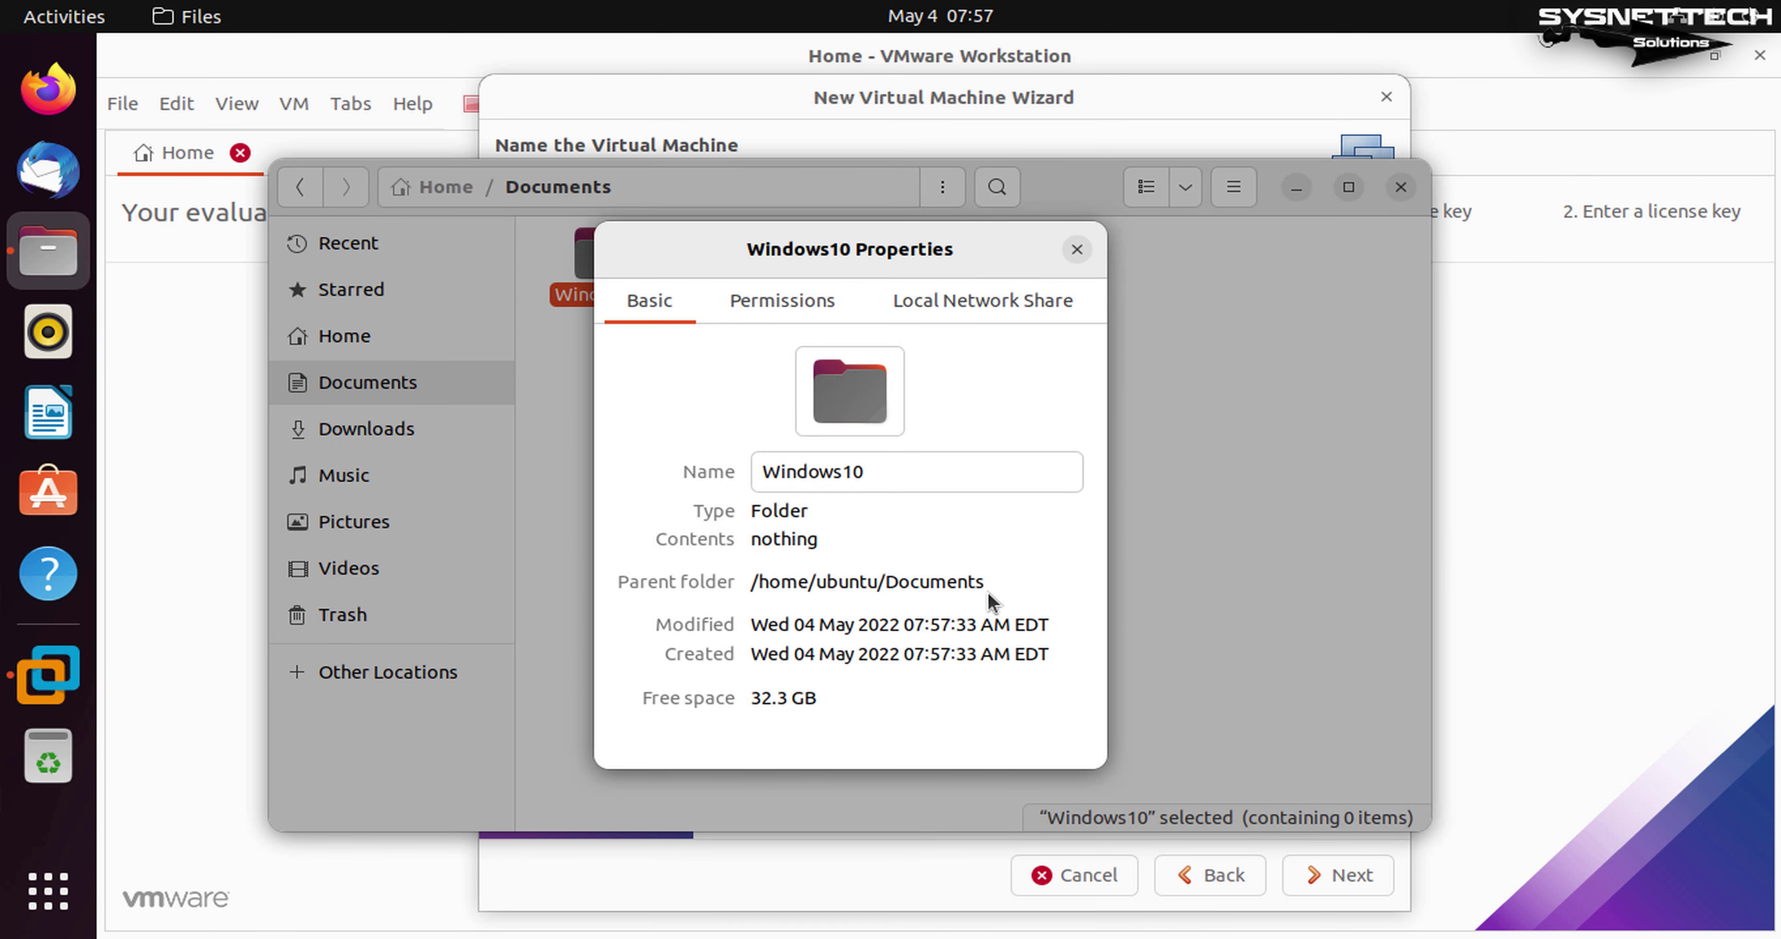
{"action": "left_click_drag", "start_coordinate": [992, 581], "coordinate": [743, 580]}
{"action": "right_click", "coordinate": [817, 581]}
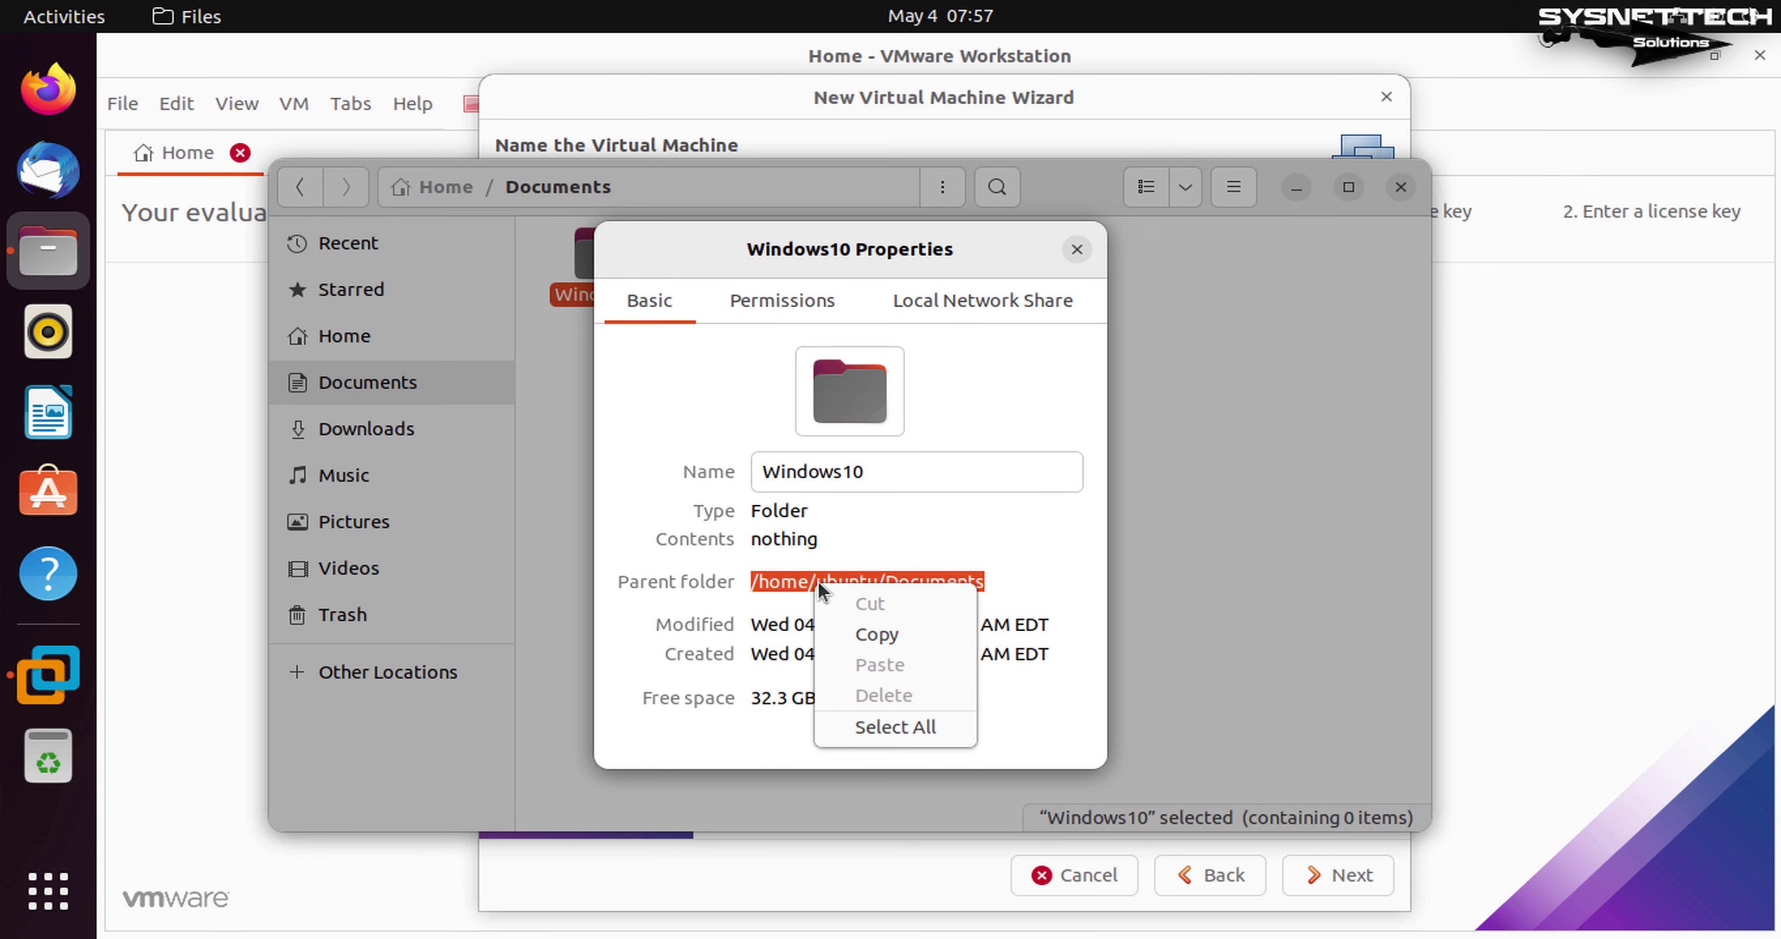
{"action": "left_click", "coordinate": [877, 634]}
{"action": "left_click", "coordinate": [1076, 250]}
{"action": "left_click", "coordinate": [1399, 187]}
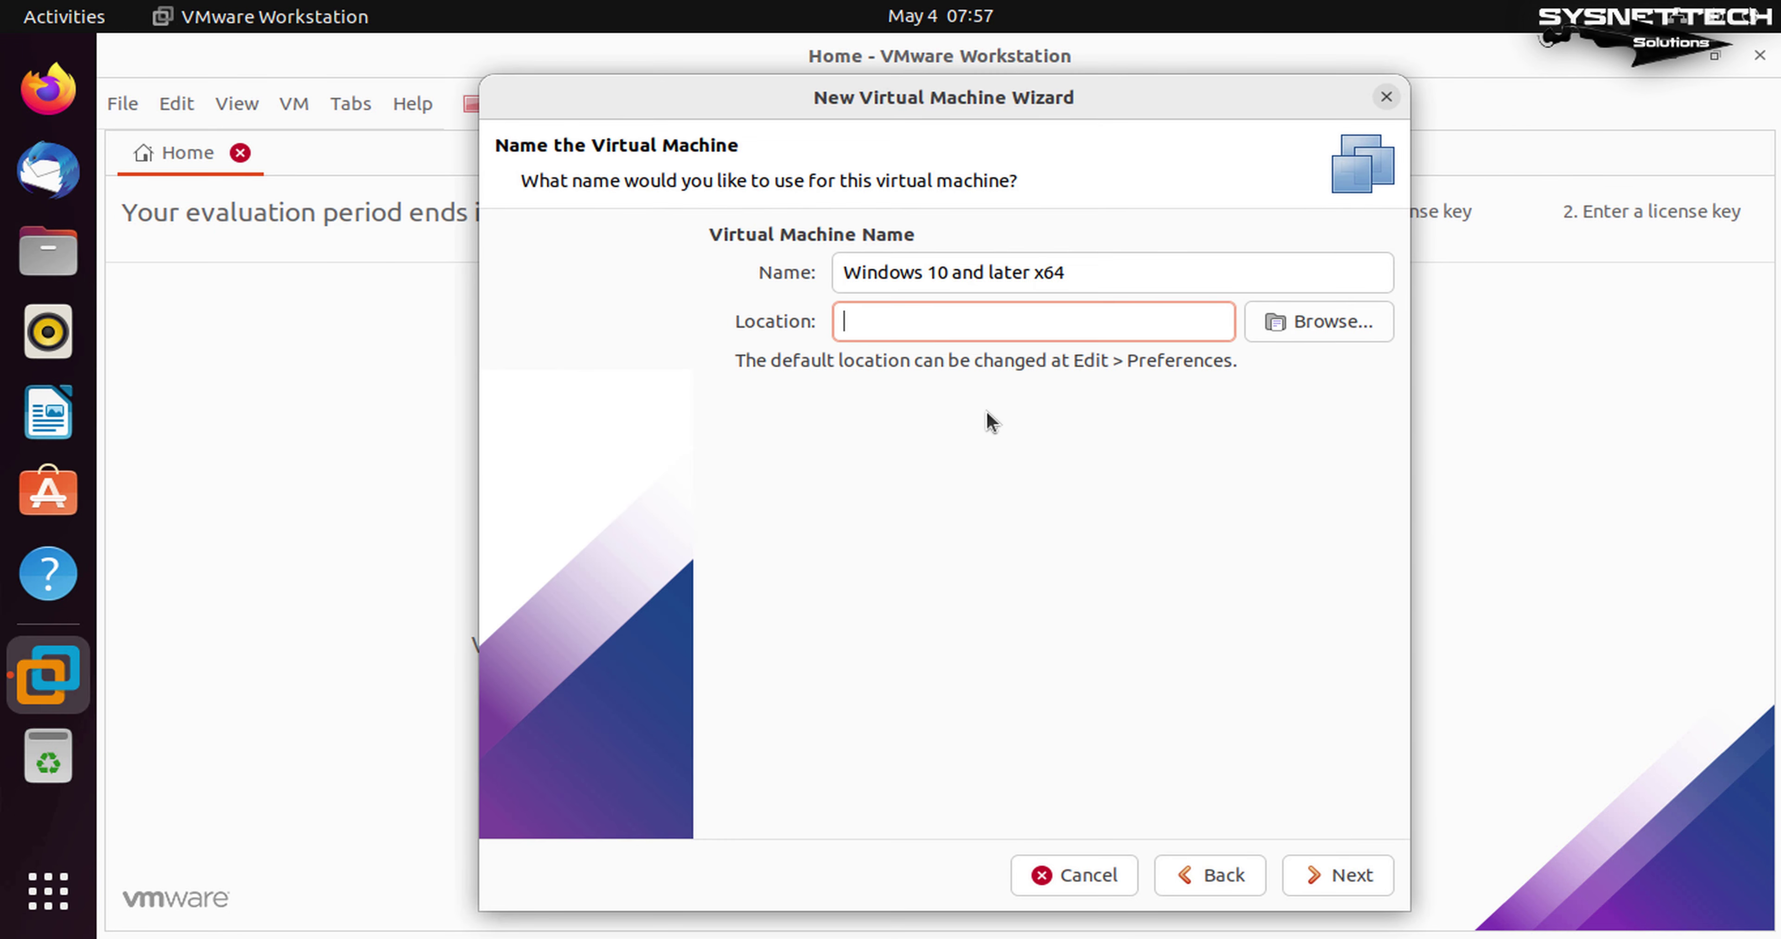
Step: Set the virtual machine's location to /home/ubuntu/Documents/Windows10 and proceed to the firmware options
{"action": "key", "text": "ctrl+v"}
{"action": "type", "text": "/Windows10"}
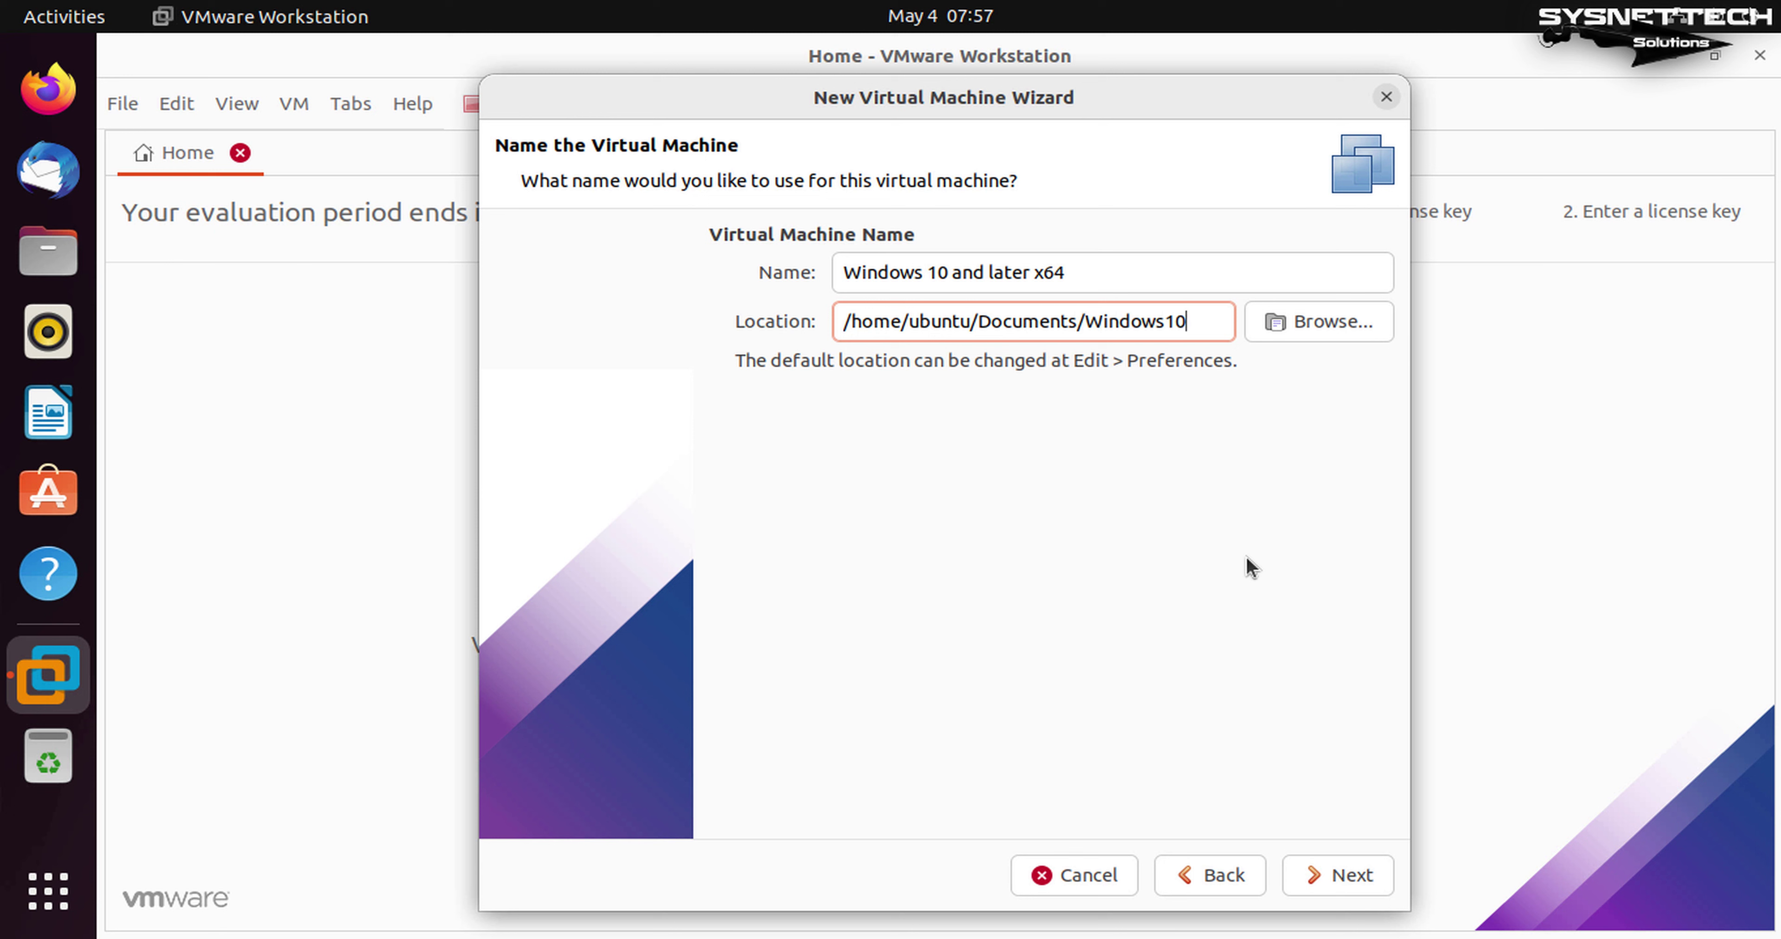
{"action": "left_click", "coordinate": [1334, 875]}
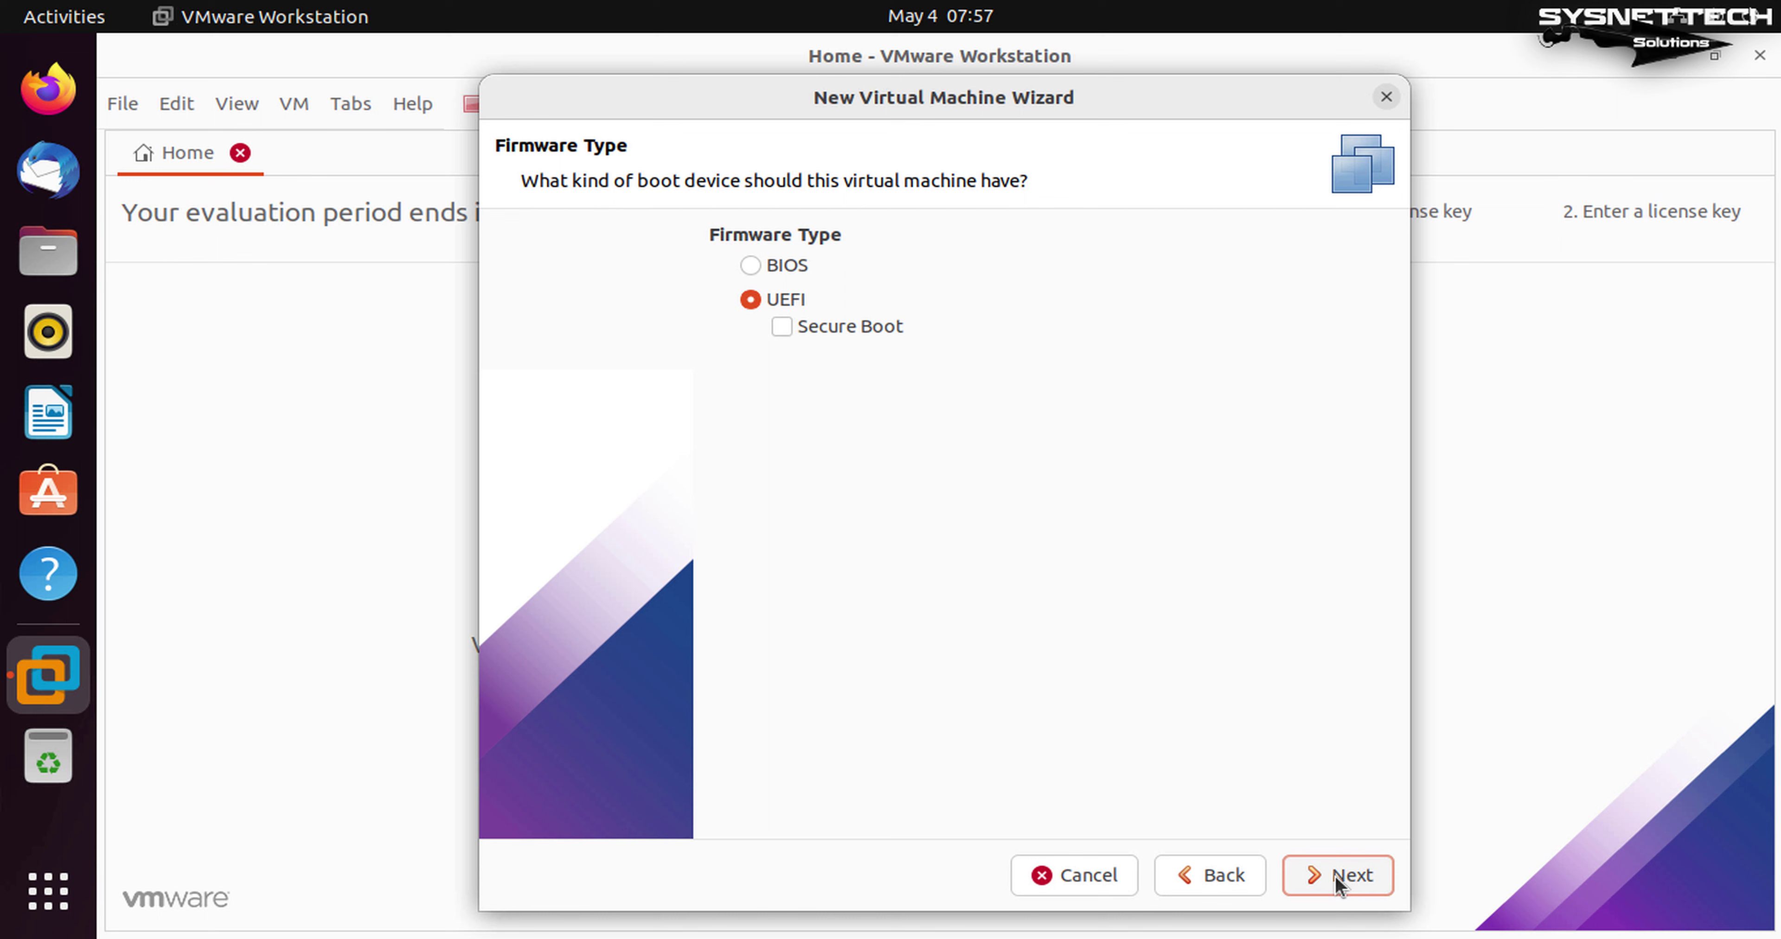
Step: Keep UEFI firmware without Secure Boot and set one processor with four cores per processor
{"action": "left_click", "coordinate": [1334, 874]}
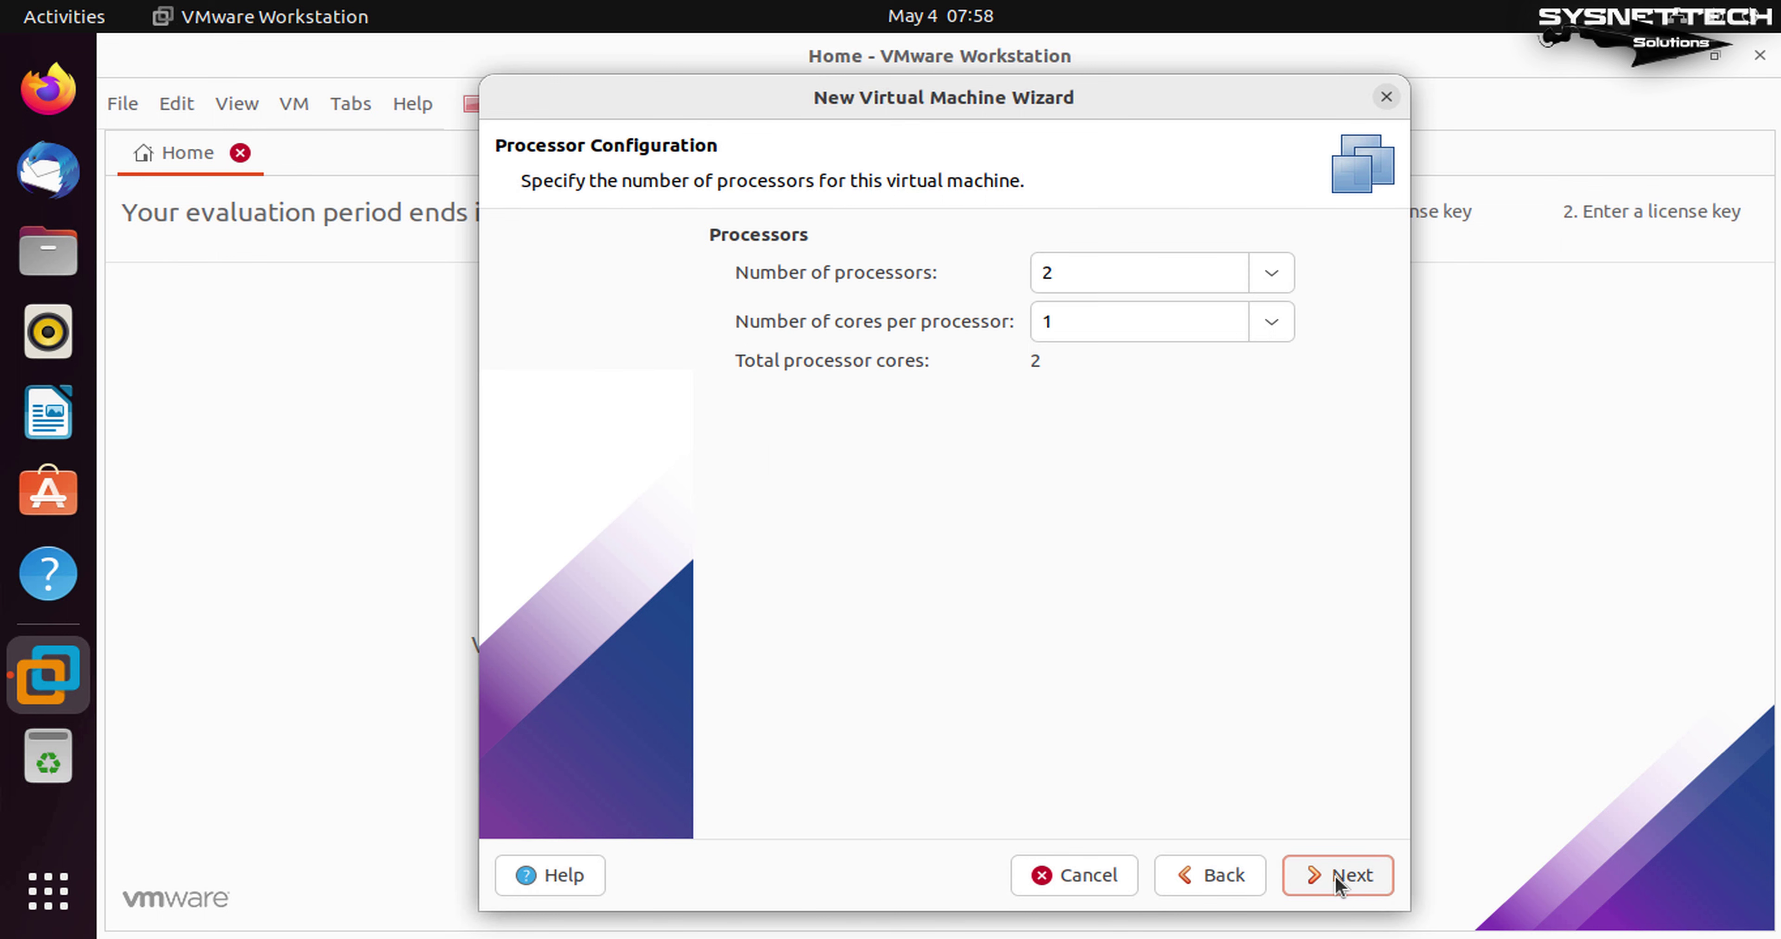
{"action": "left_click", "coordinate": [1283, 277]}
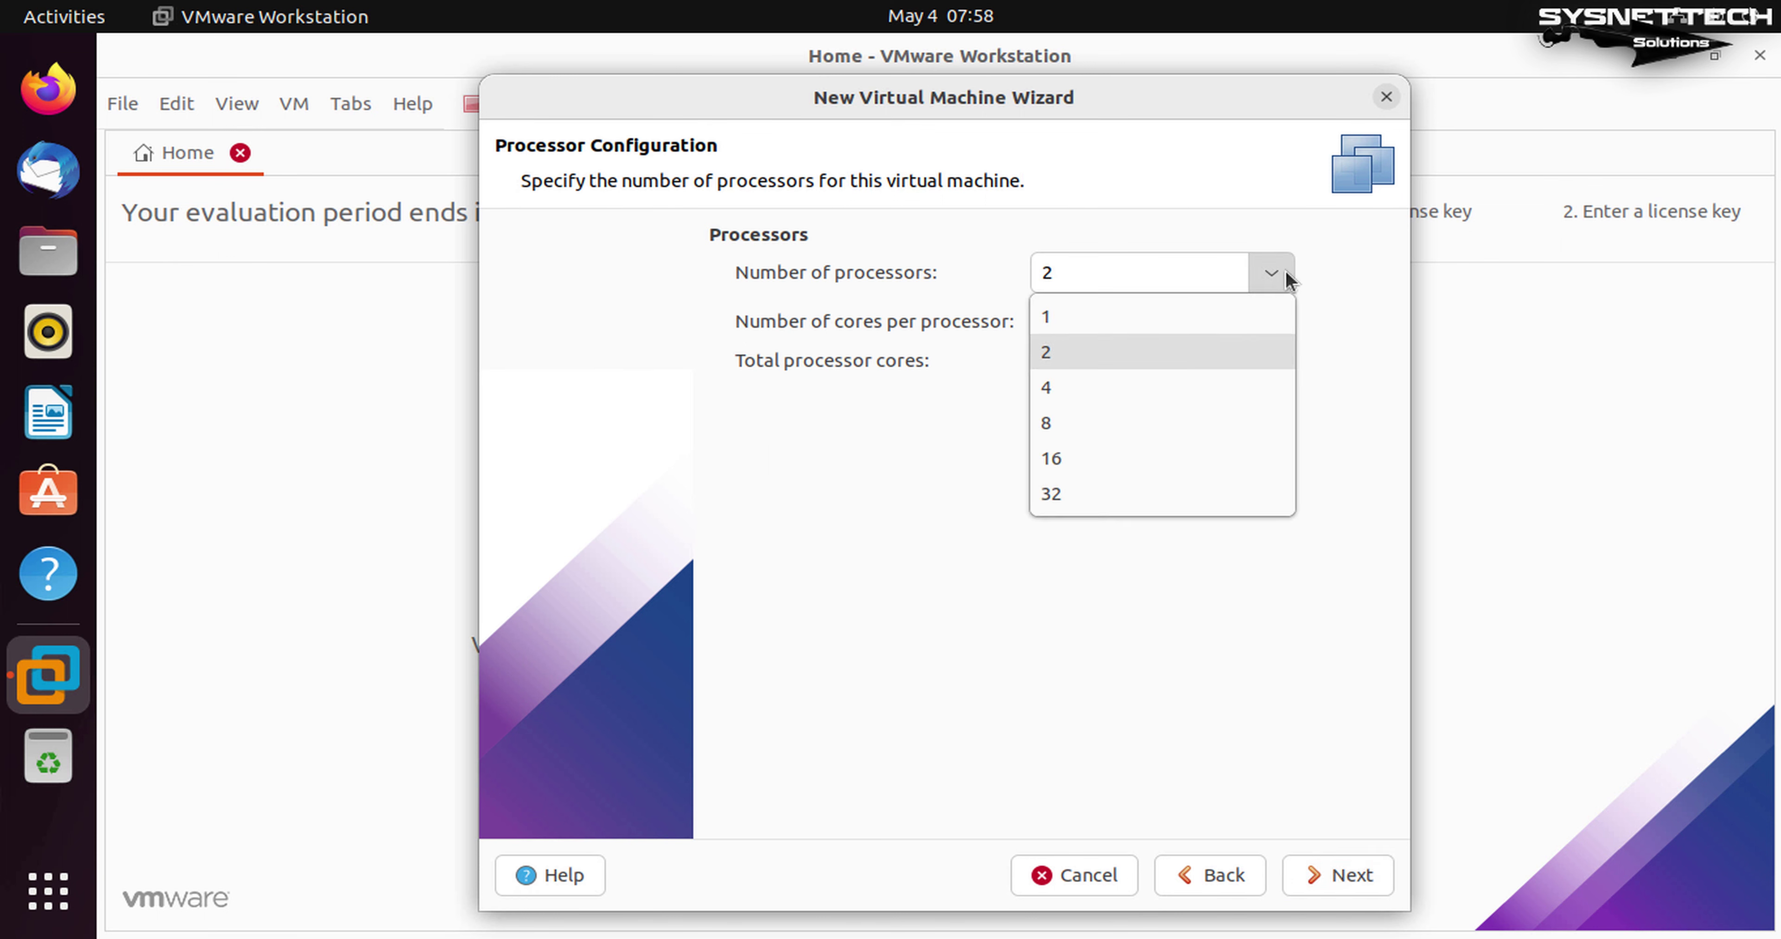
{"action": "left_click", "coordinate": [1157, 319]}
{"action": "left_click", "coordinate": [1288, 331]}
{"action": "left_click", "coordinate": [1161, 471]}
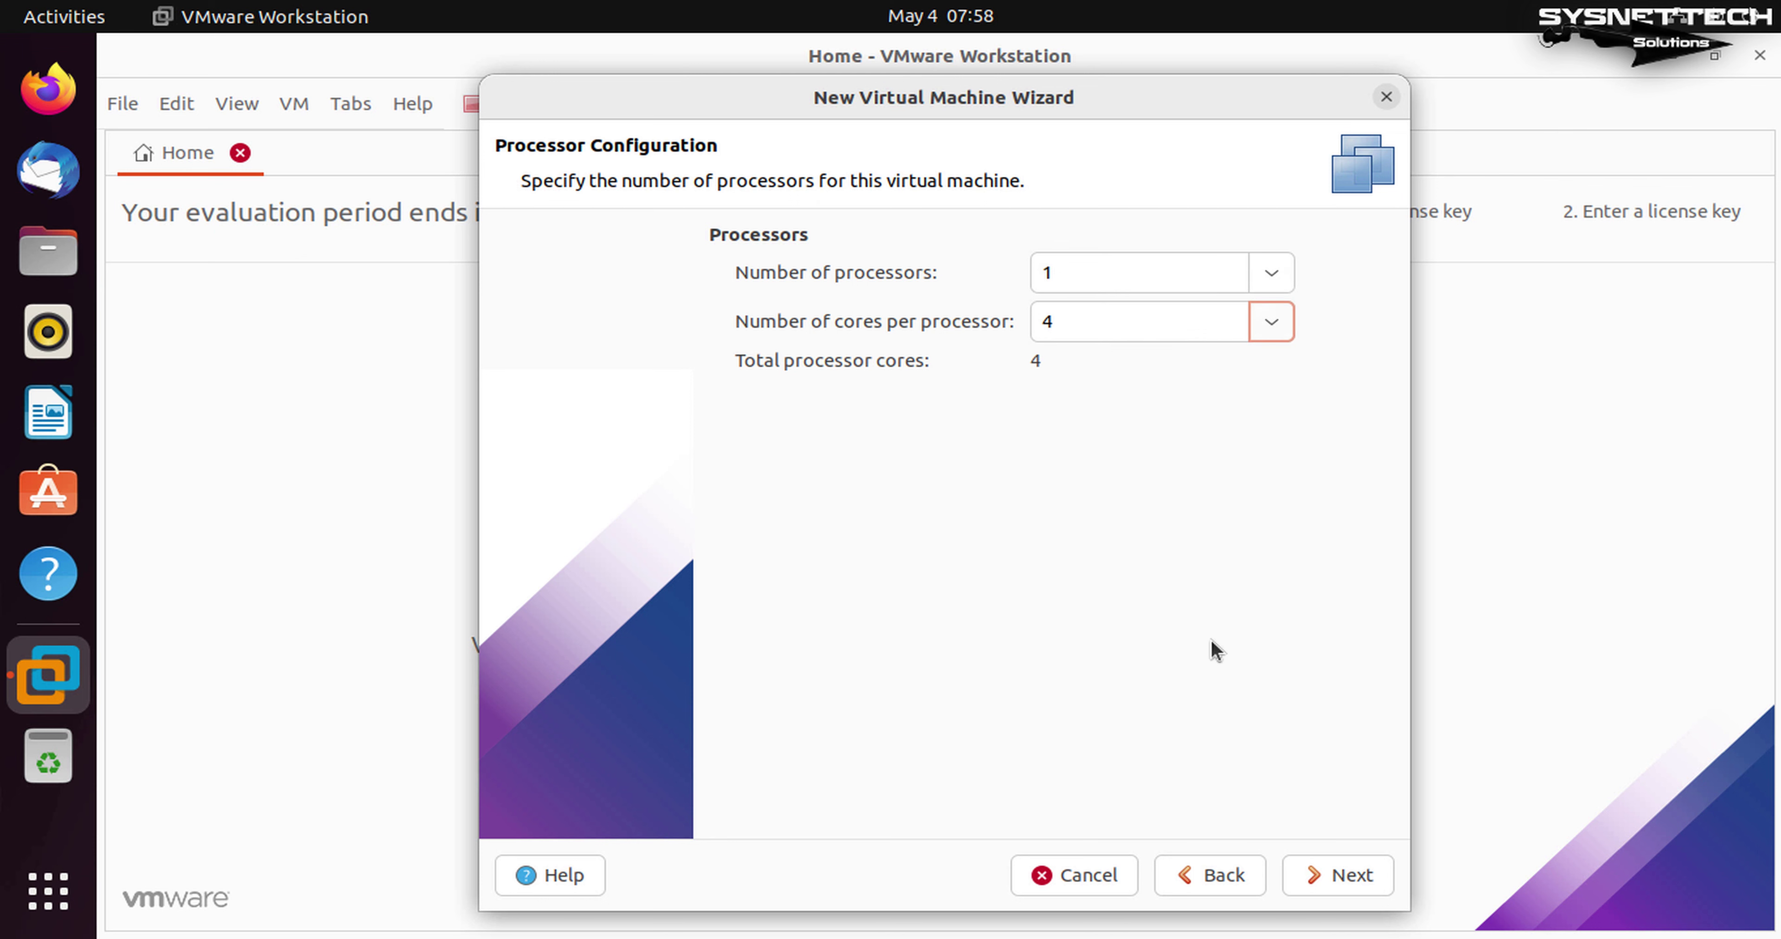
{"action": "left_click", "coordinate": [1326, 877]}
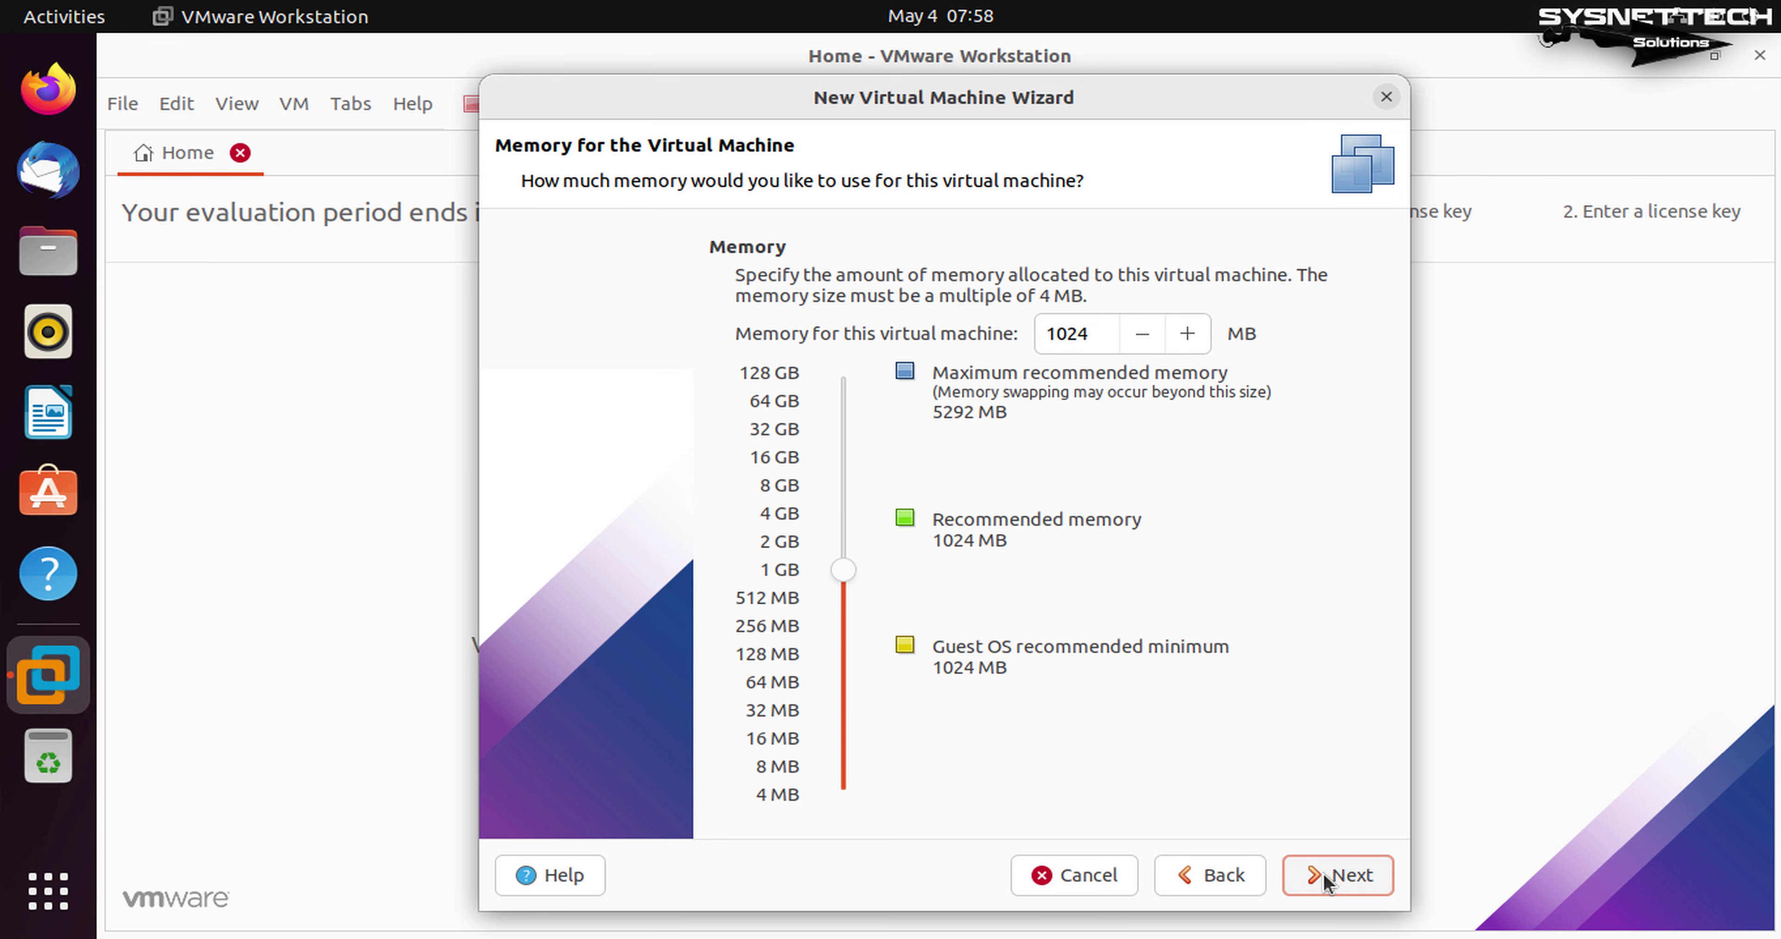
Step: Allocate 2048 MB of memory to the virtual machine and keep network address translation (NAT) as its network type
{"action": "left_click", "coordinate": [784, 542]}
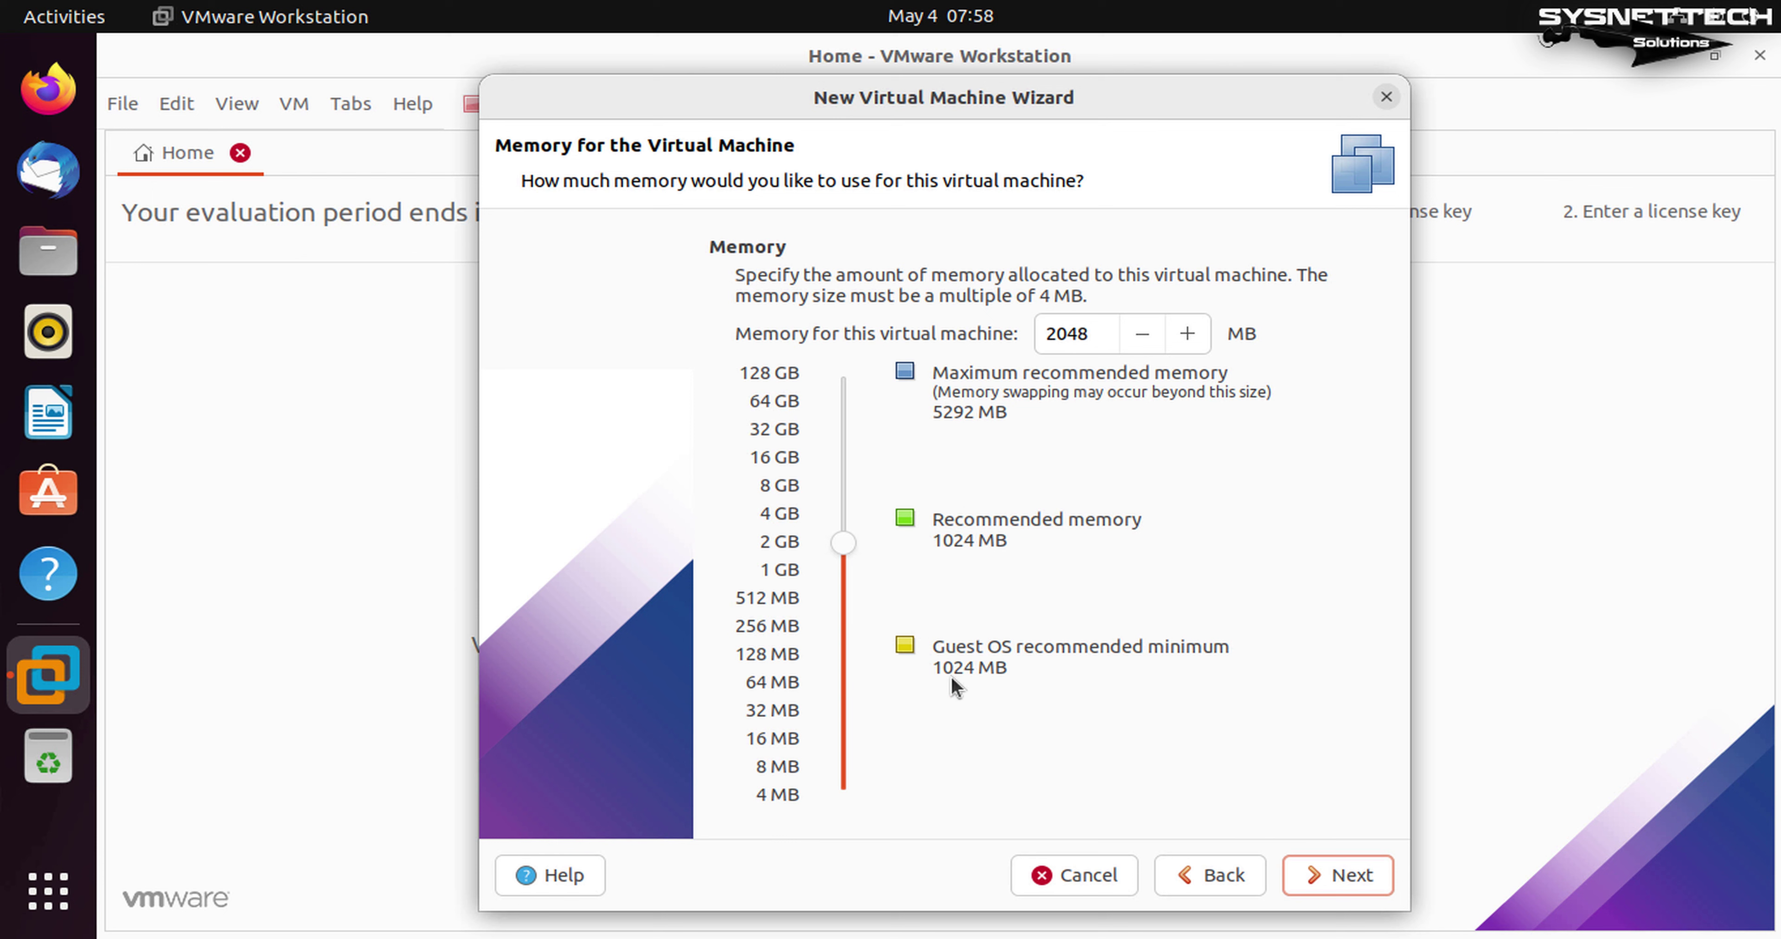
{"action": "left_click", "coordinate": [1334, 881]}
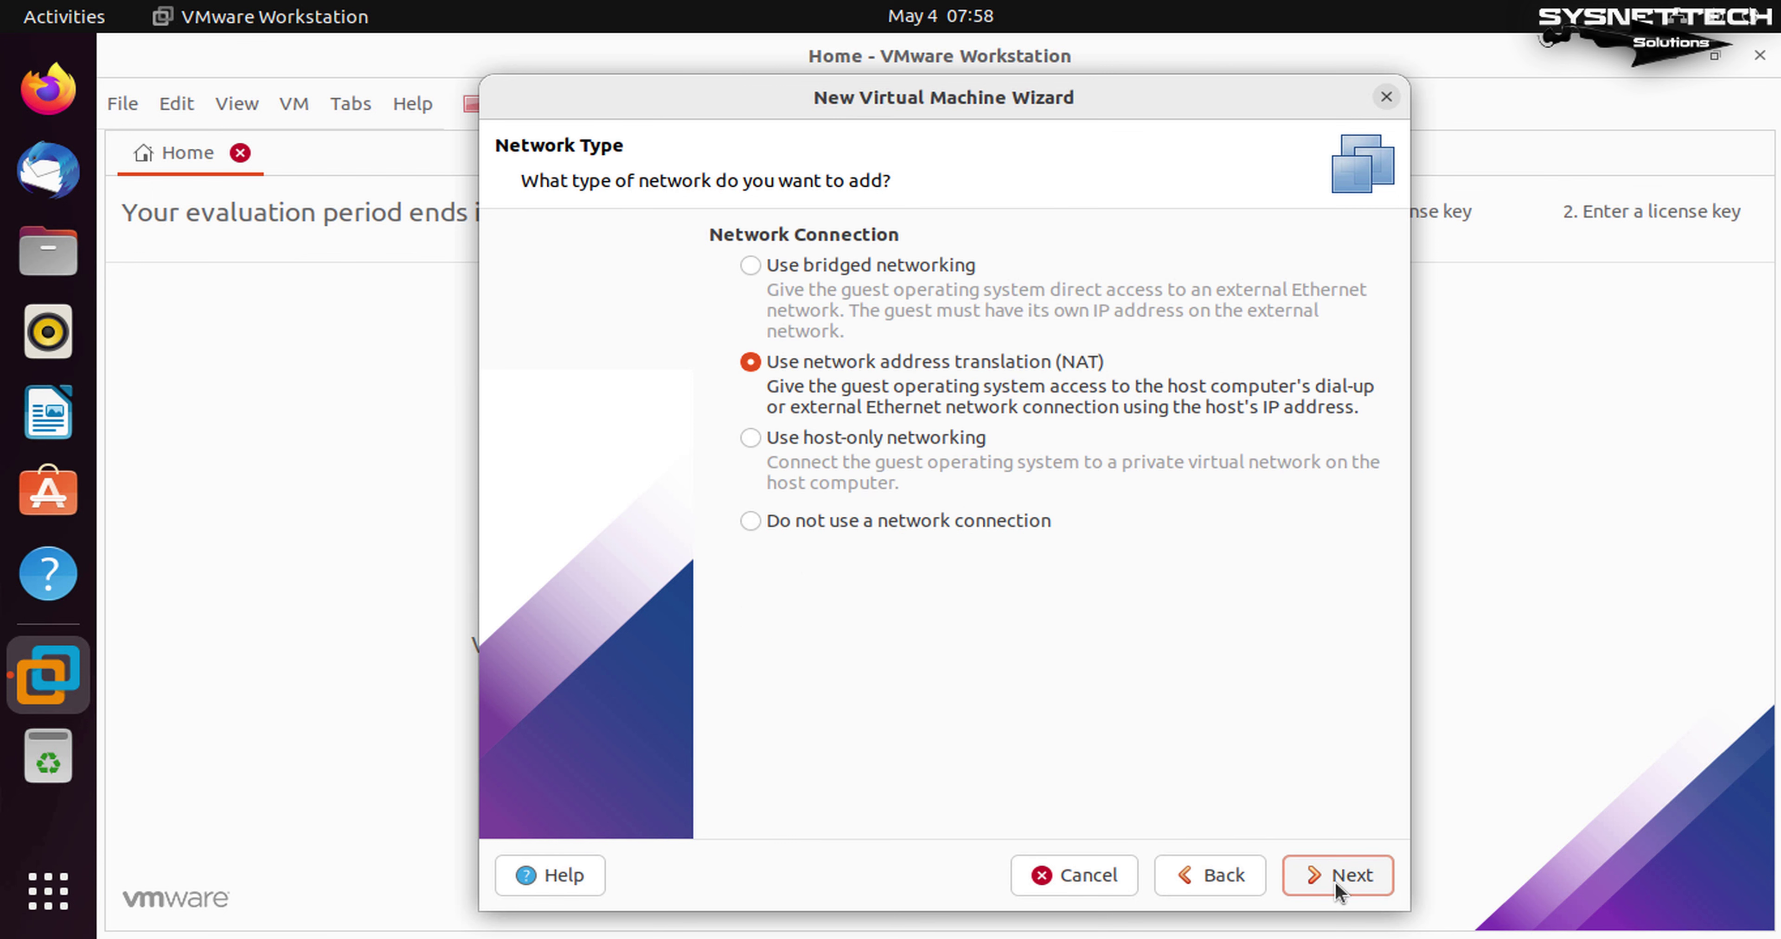
{"action": "left_click", "coordinate": [1334, 880]}
Step: Keep the default I/O controller and define a new 60 GB NVMe disk stored as a single file named Windows 10 and later x64.vmdk
{"action": "left_click", "coordinate": [1334, 880]}
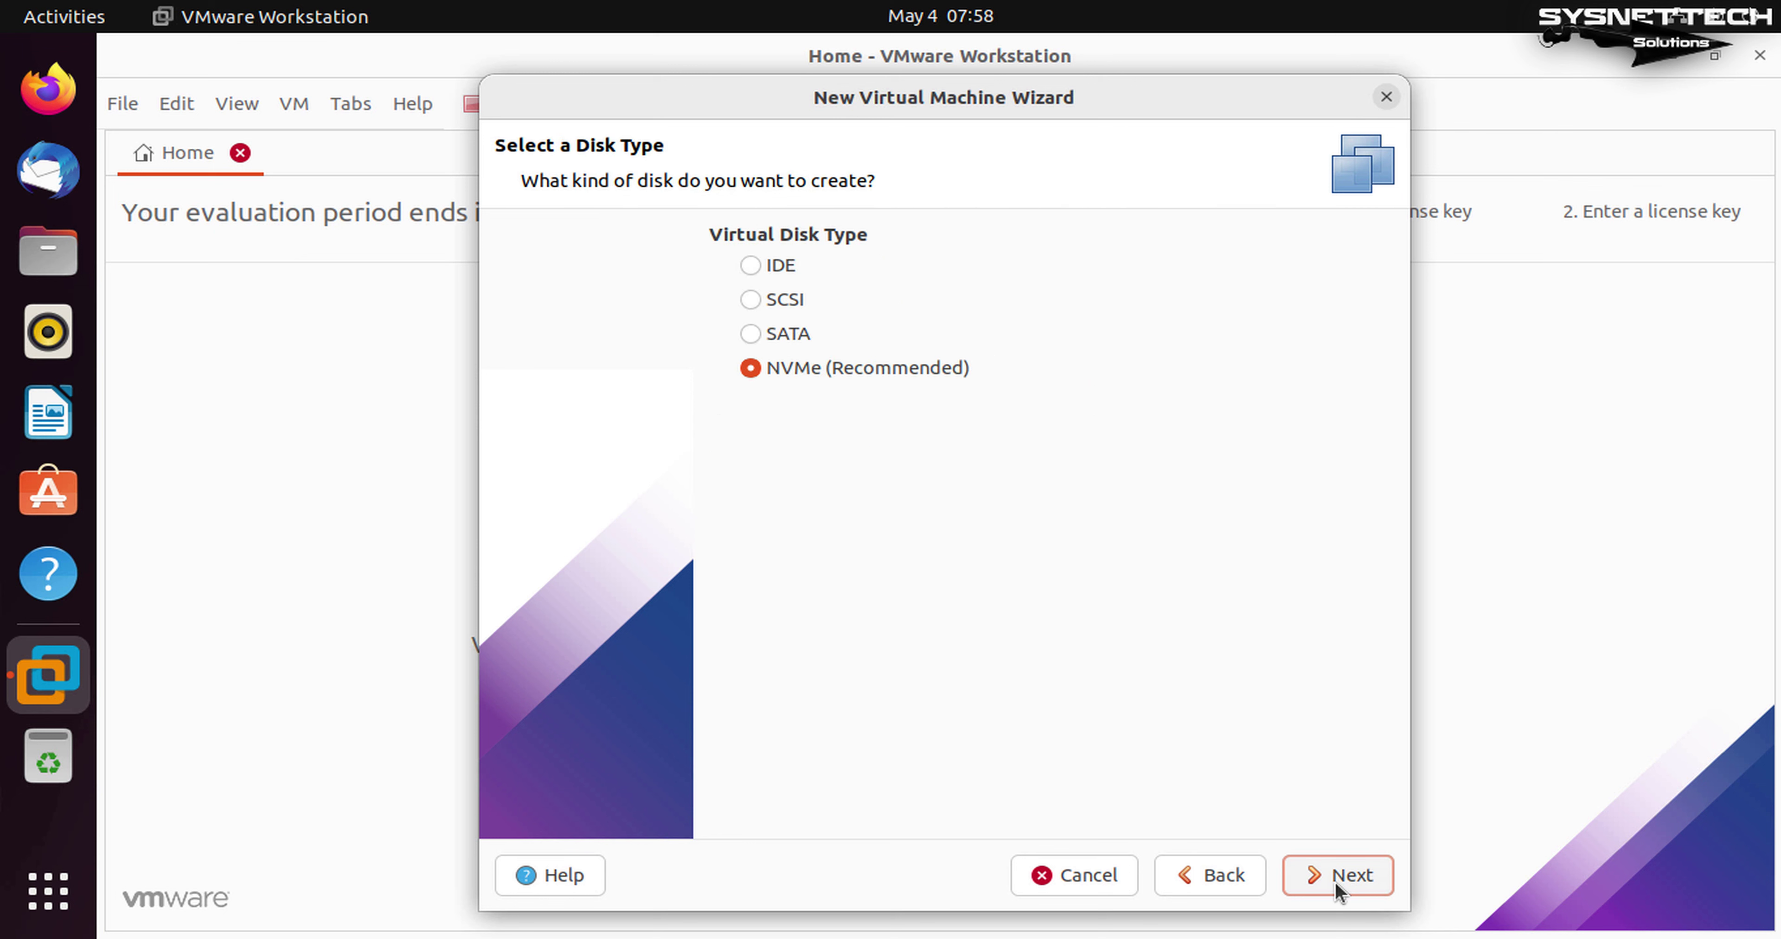
{"action": "left_click", "coordinate": [1334, 880]}
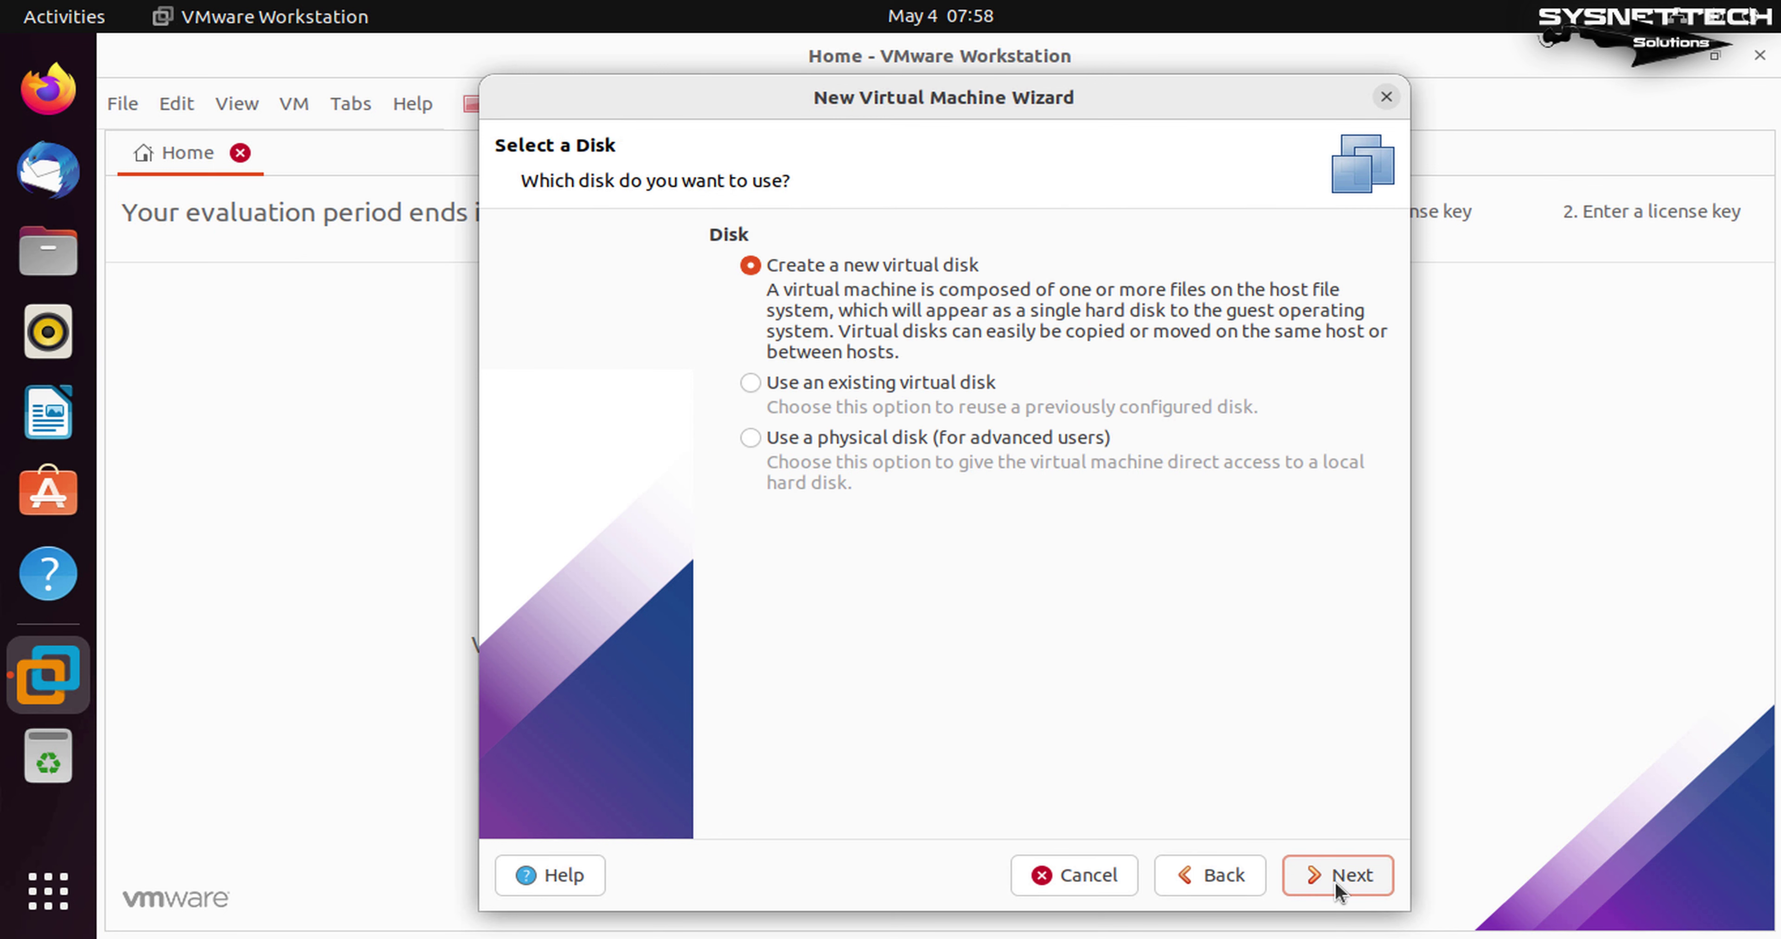
{"action": "left_click", "coordinate": [1334, 880]}
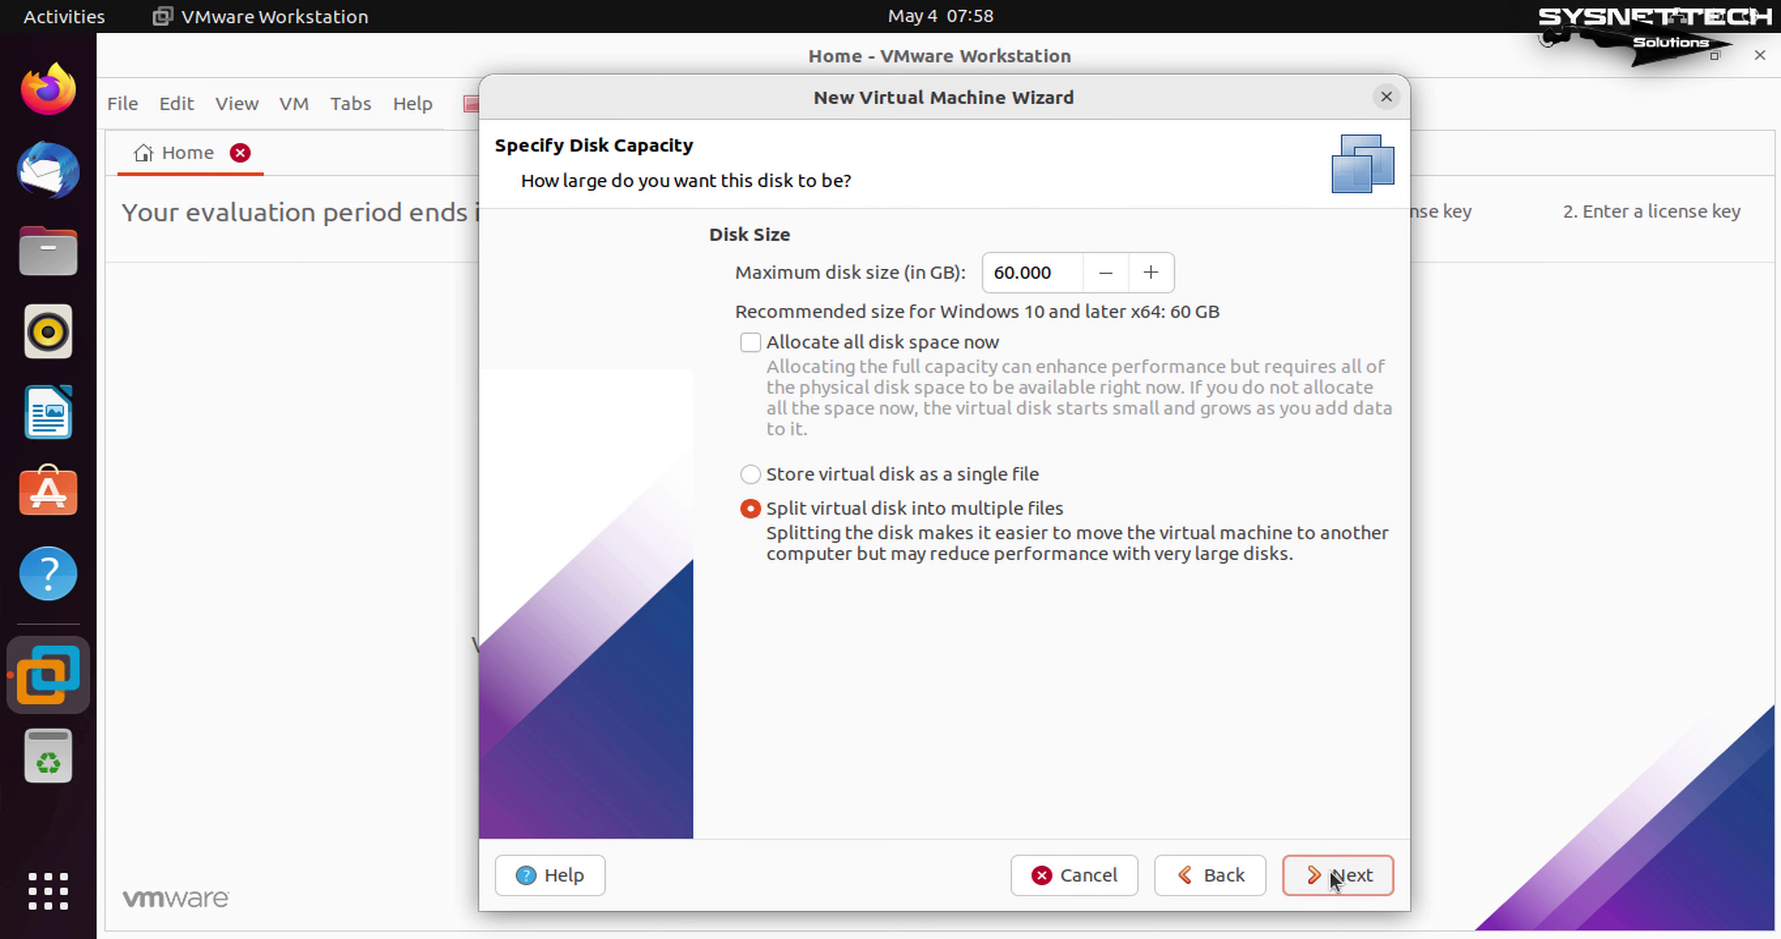
{"action": "left_click", "coordinate": [761, 482]}
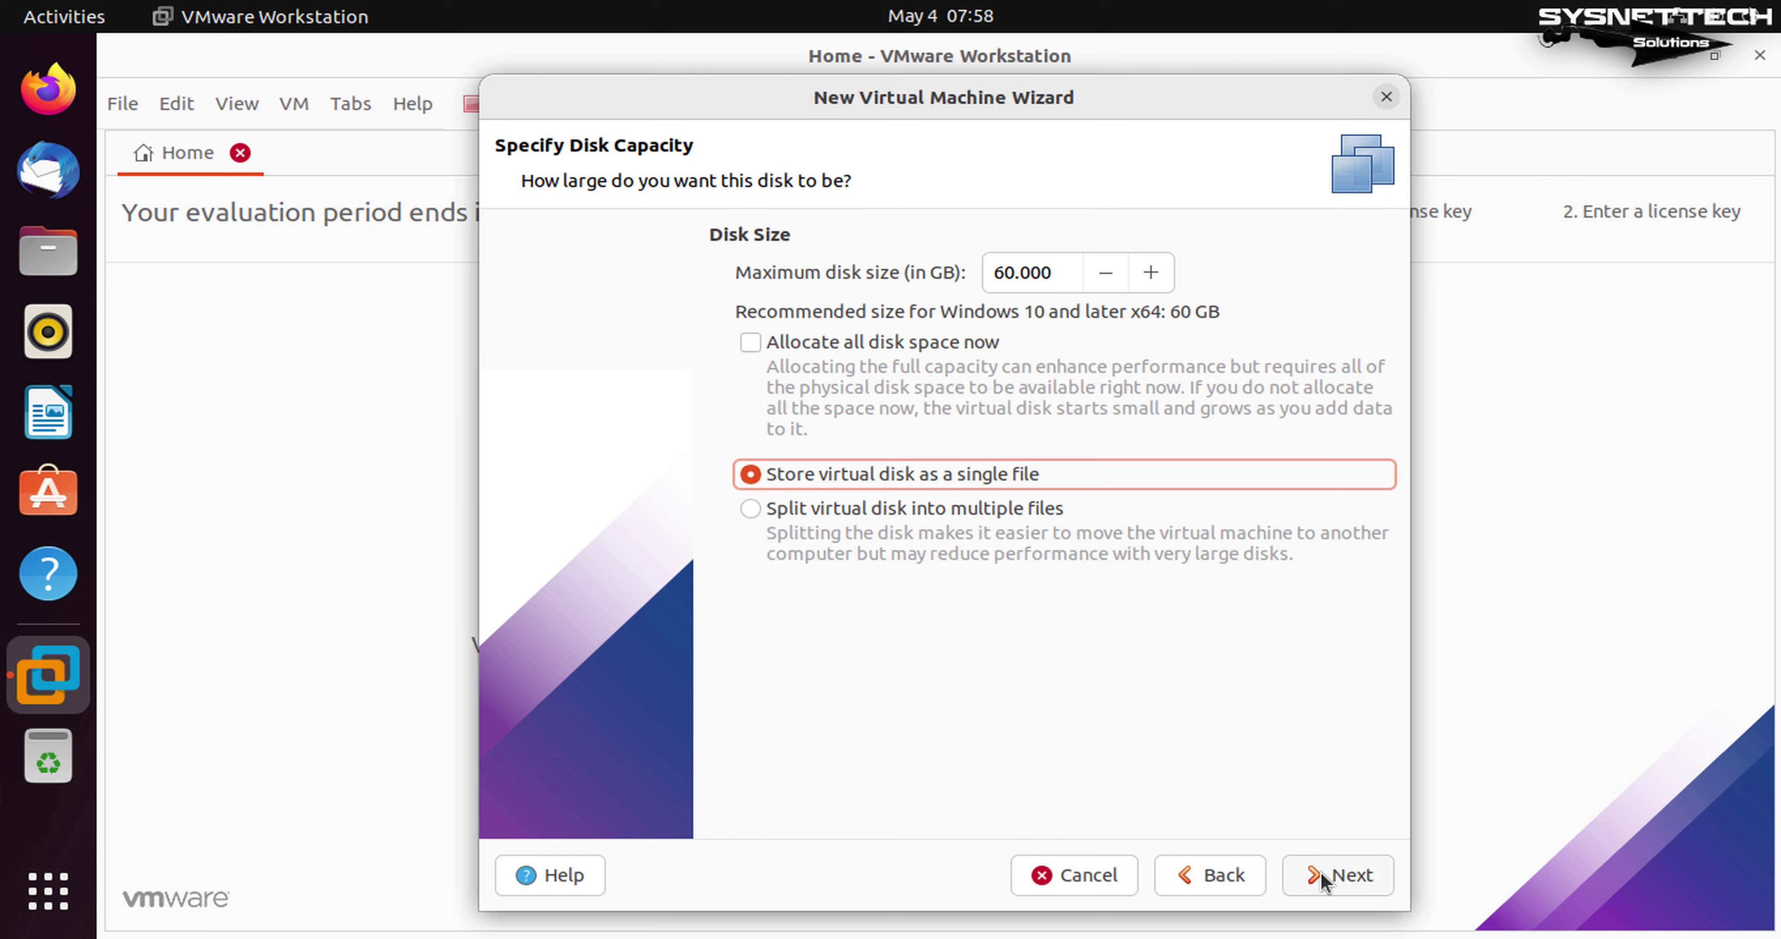
{"action": "left_click", "coordinate": [1336, 875]}
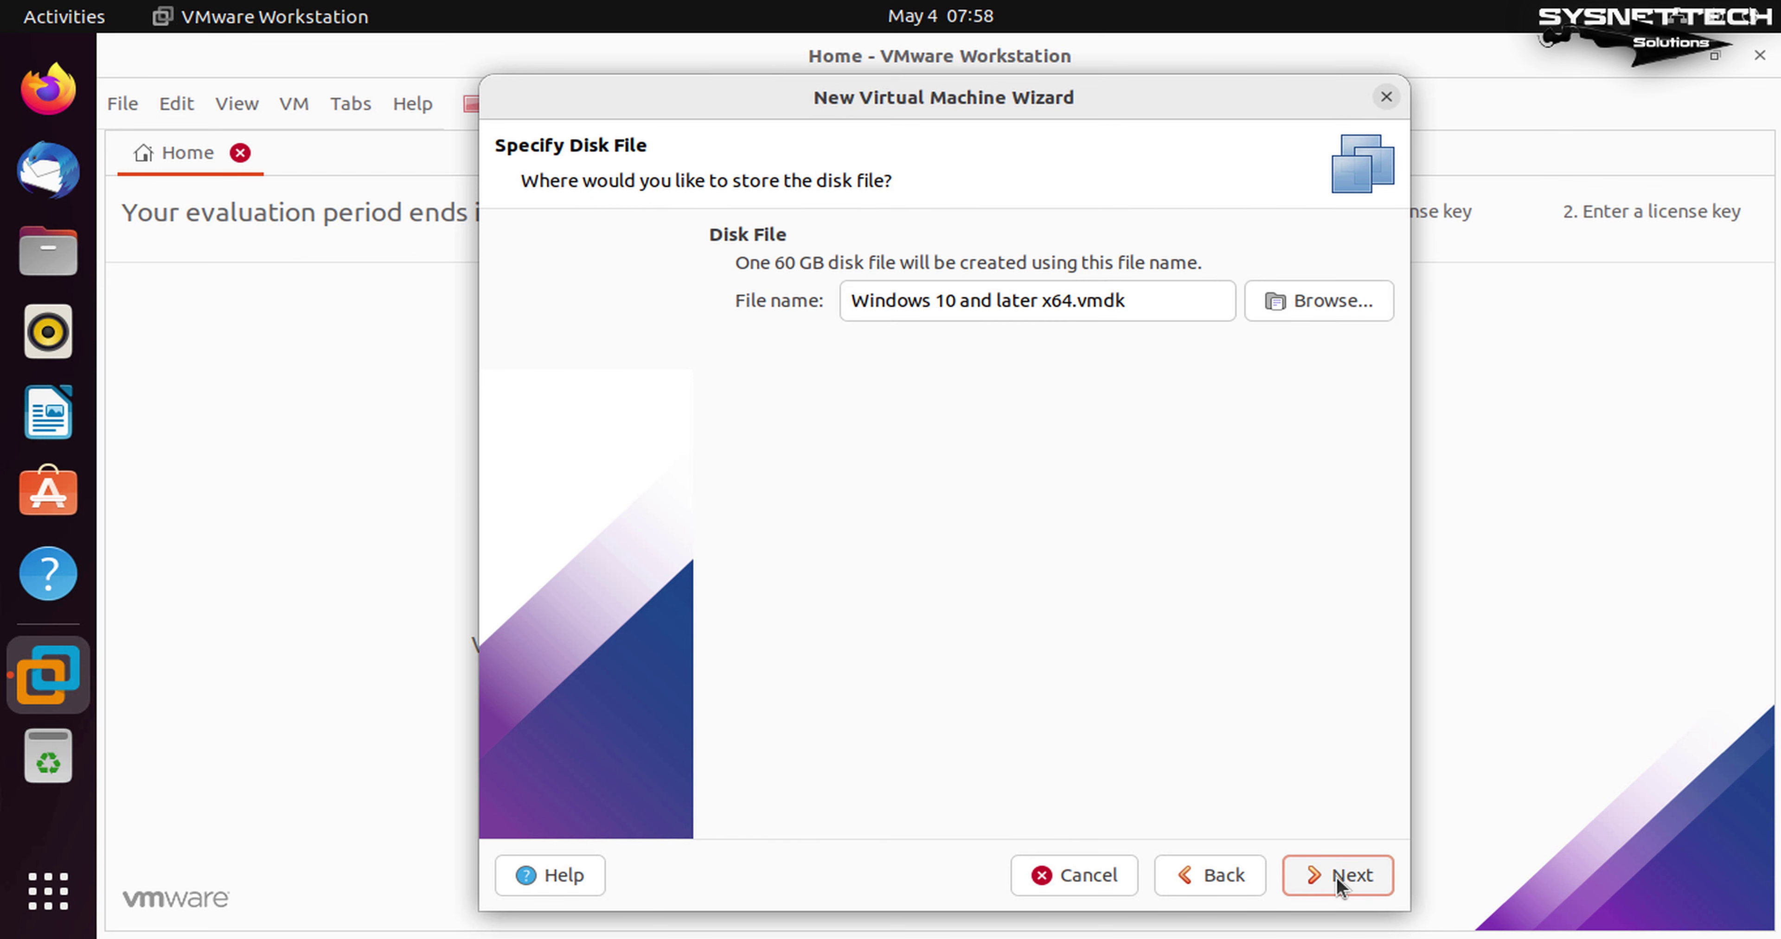
{"action": "left_click", "coordinate": [1336, 876]}
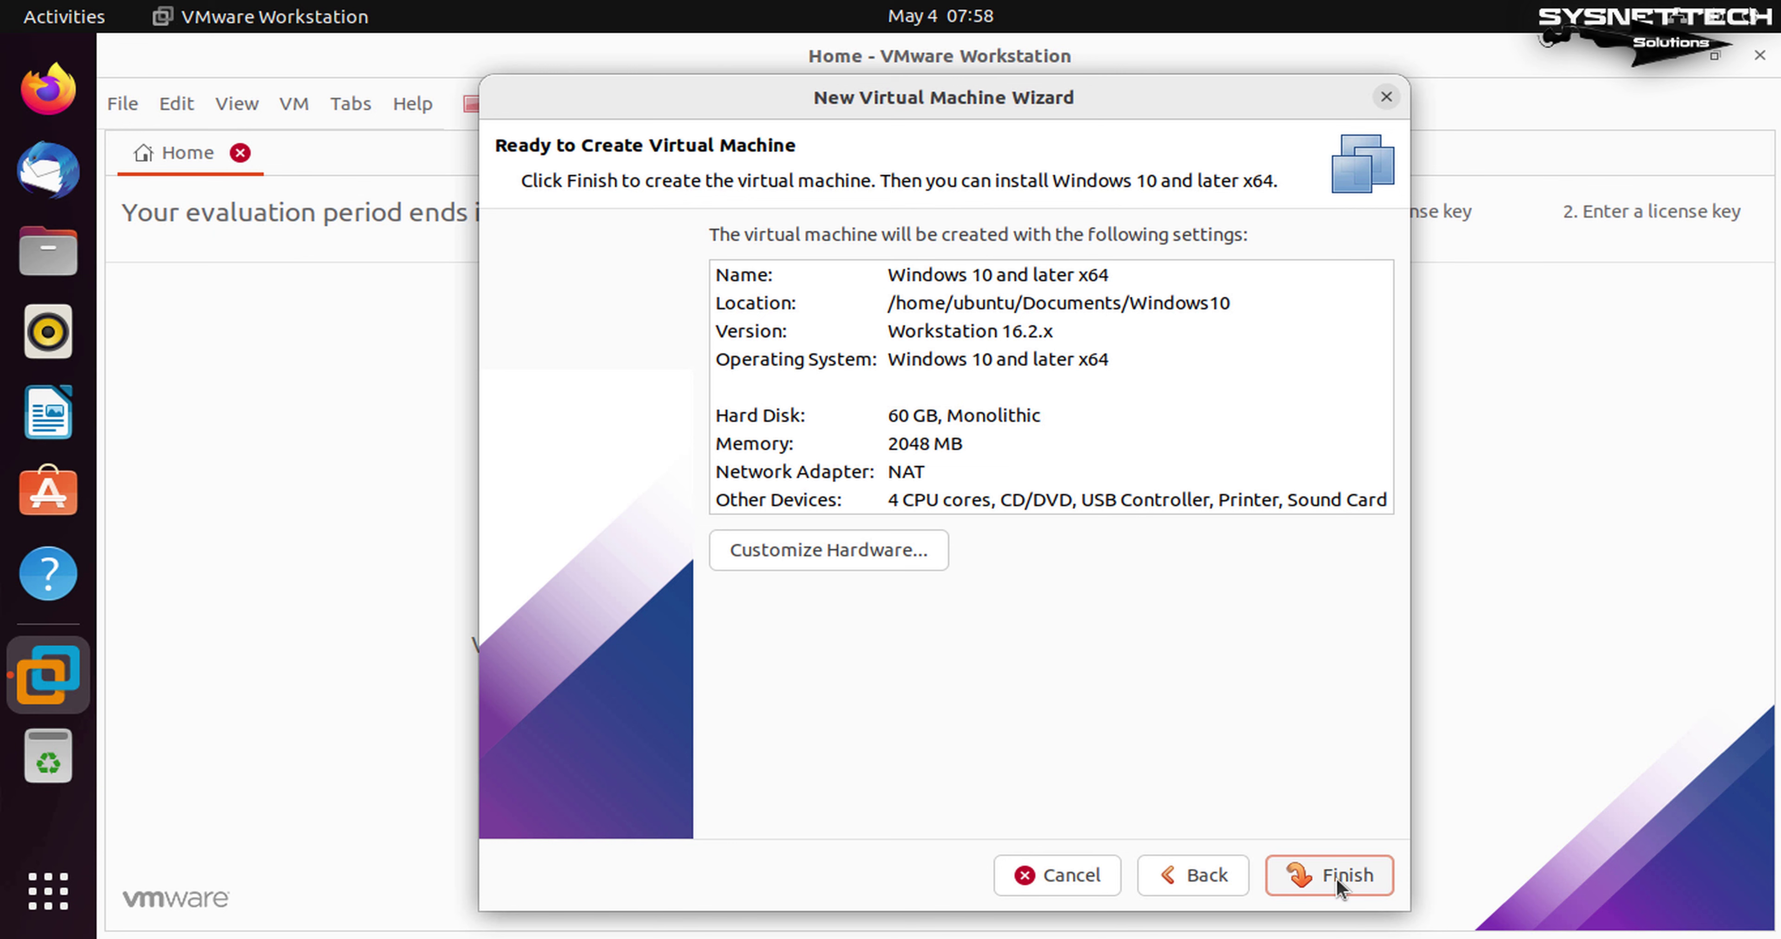
Step: Customize the hardware so the CD/DVD drive uses the Windows 10 21H2 EN.iso image from Documents
{"action": "left_click", "coordinate": [842, 560]}
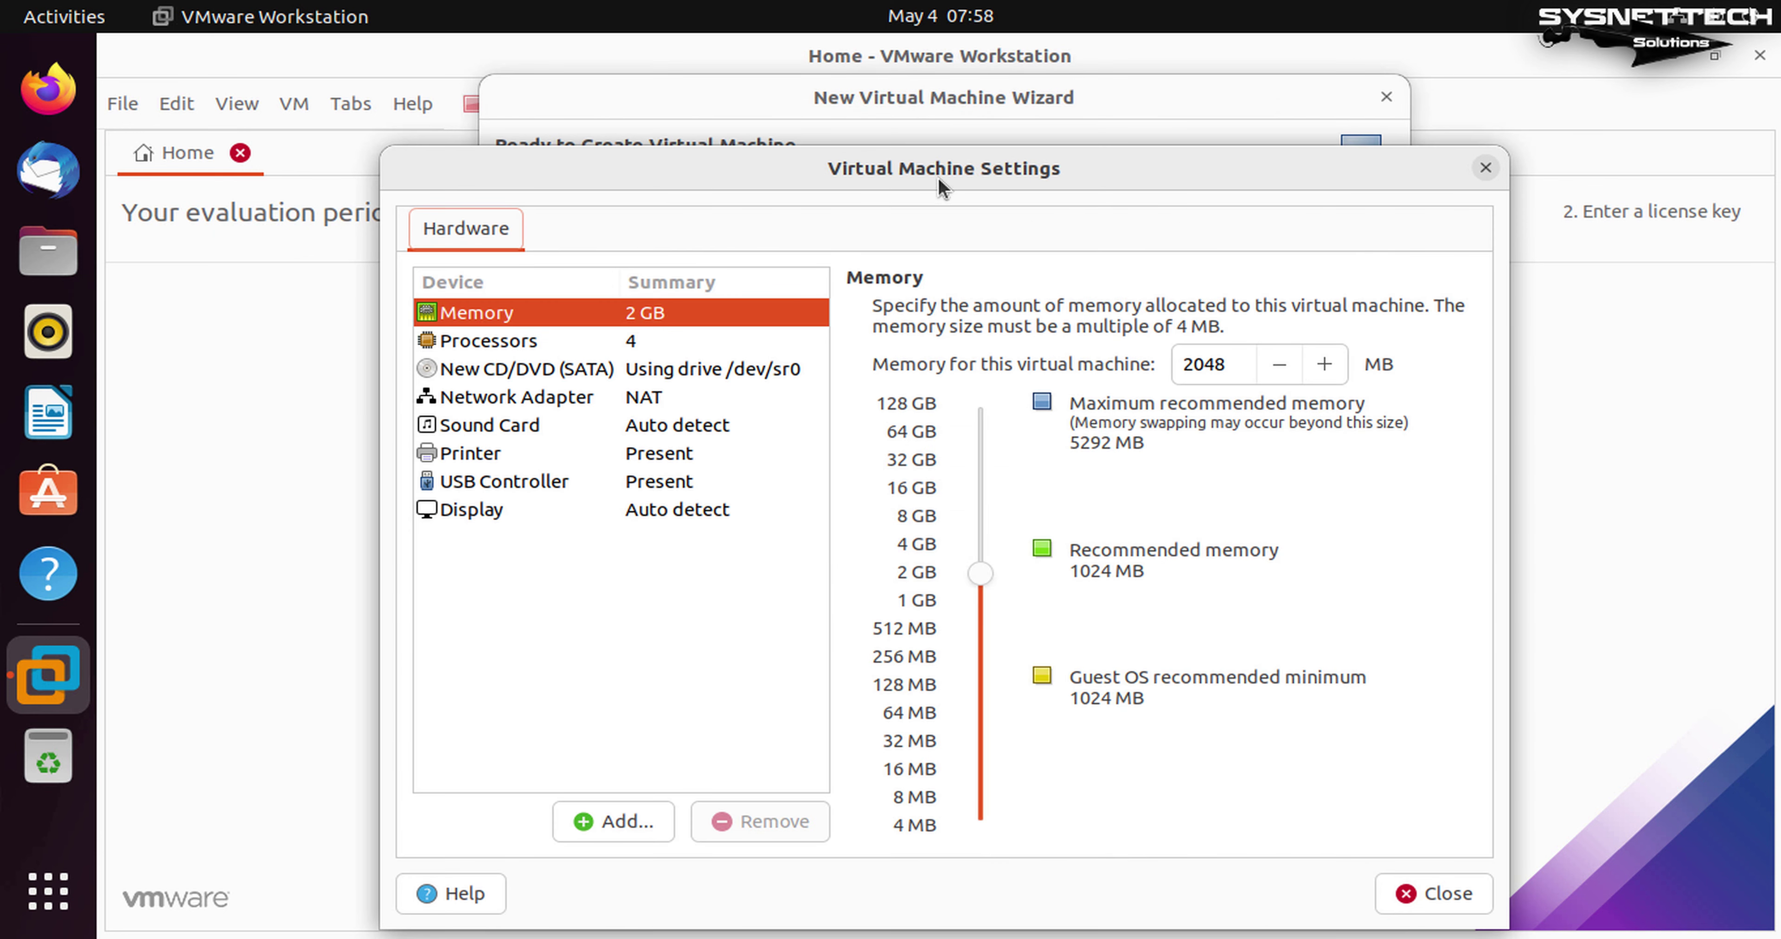
{"action": "left_click_drag", "start_coordinate": [940, 185], "coordinate": [940, 158]}
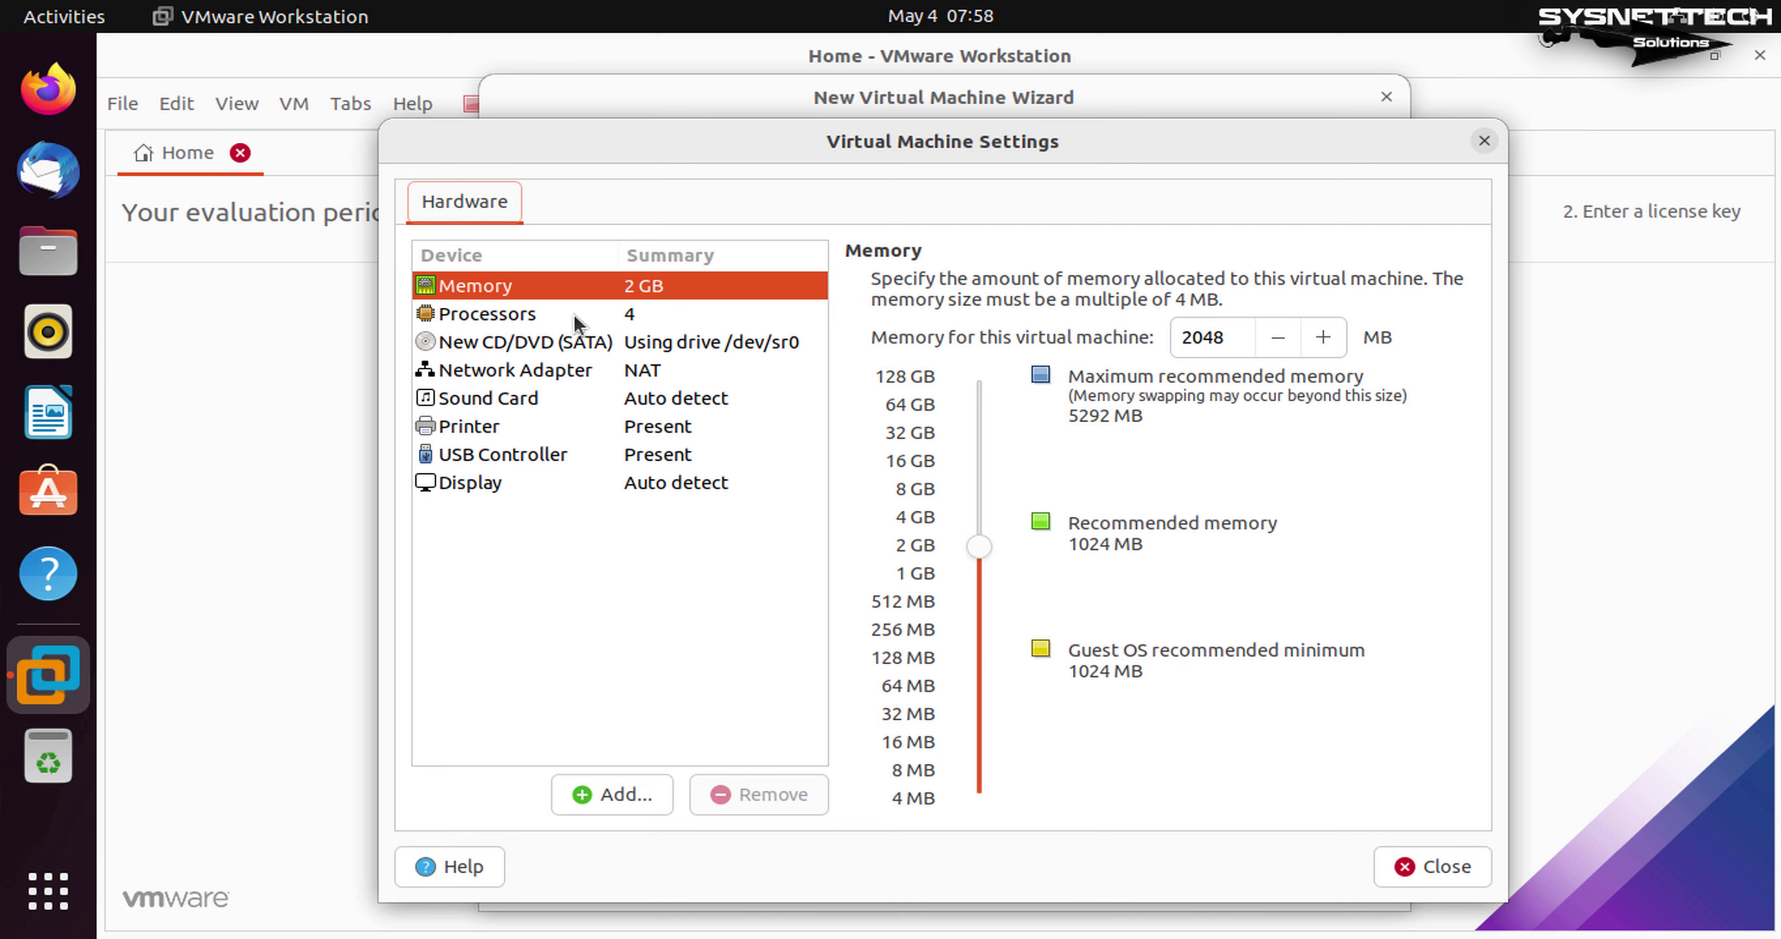
{"action": "left_click", "coordinate": [591, 321]}
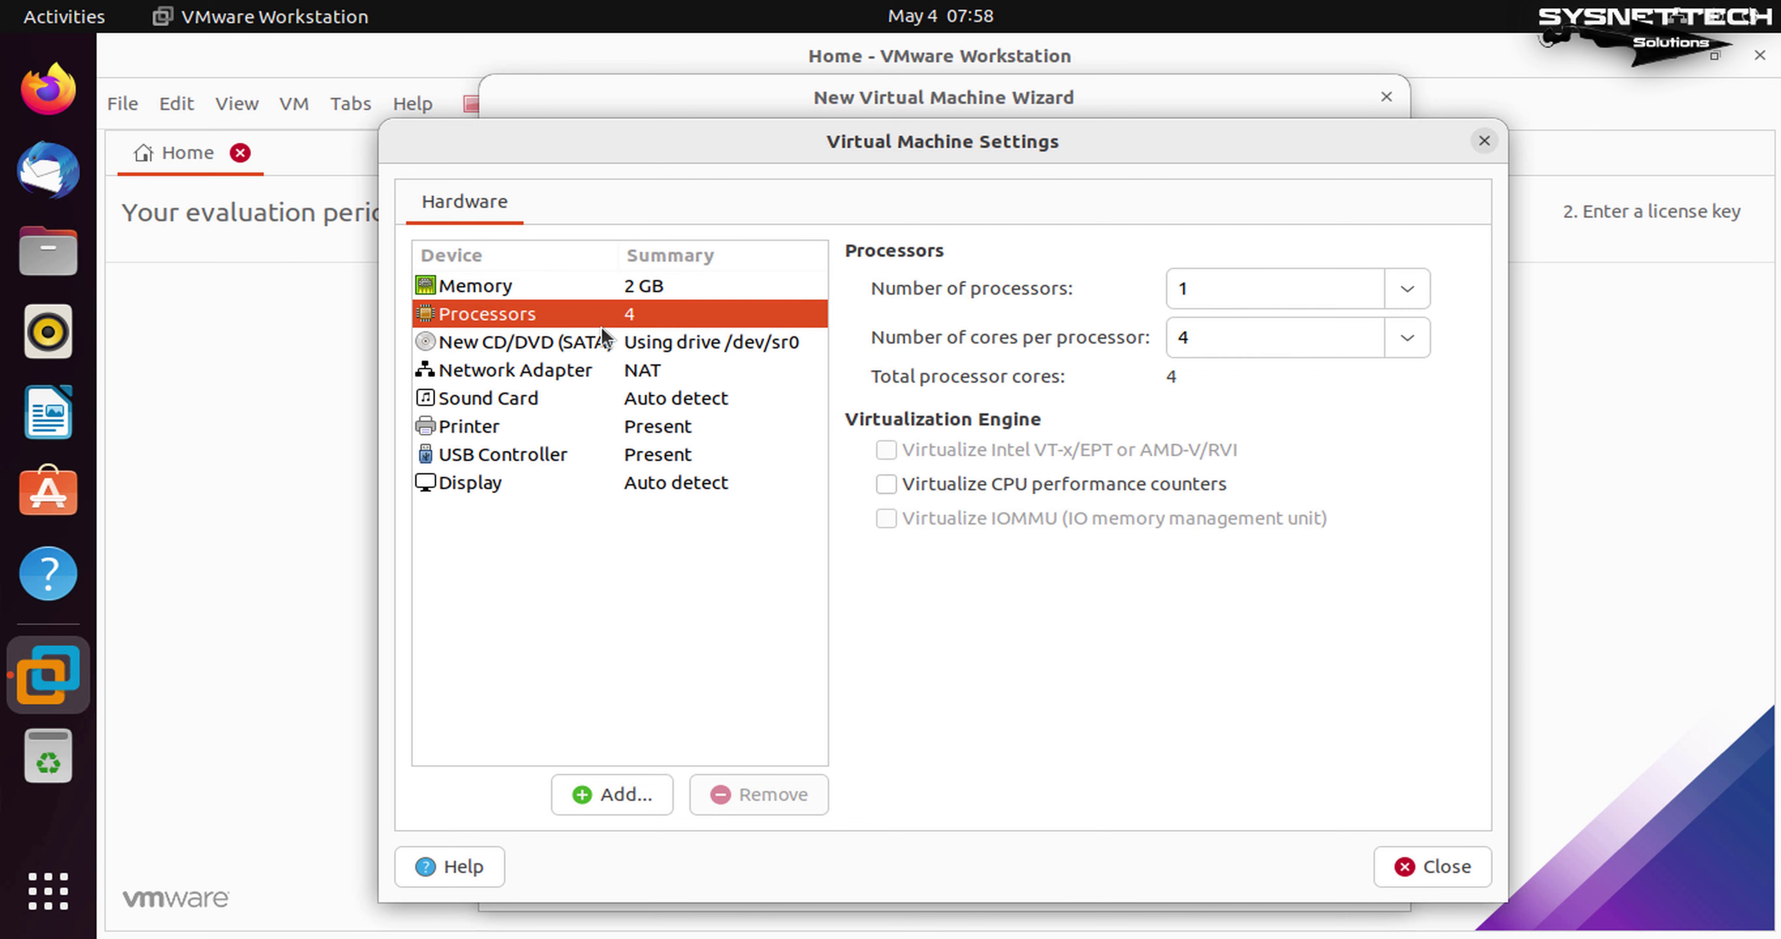
{"action": "left_click", "coordinate": [588, 345]}
{"action": "left_click", "coordinate": [885, 483]}
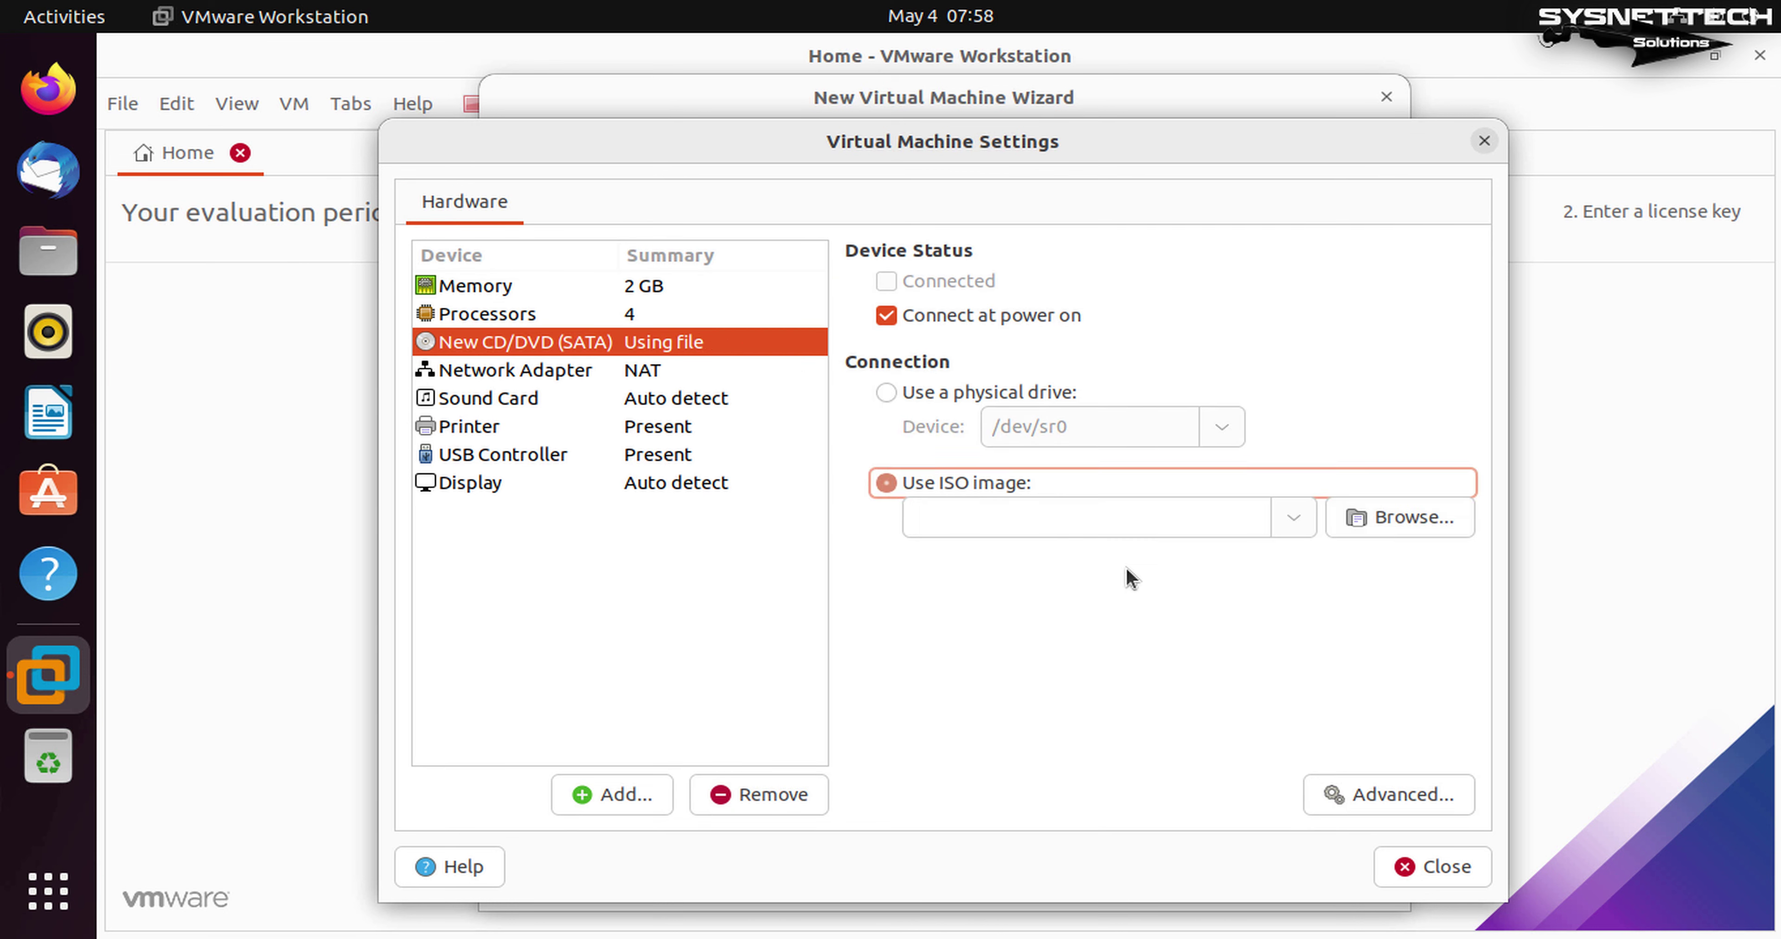
{"action": "left_click", "coordinate": [1397, 518]}
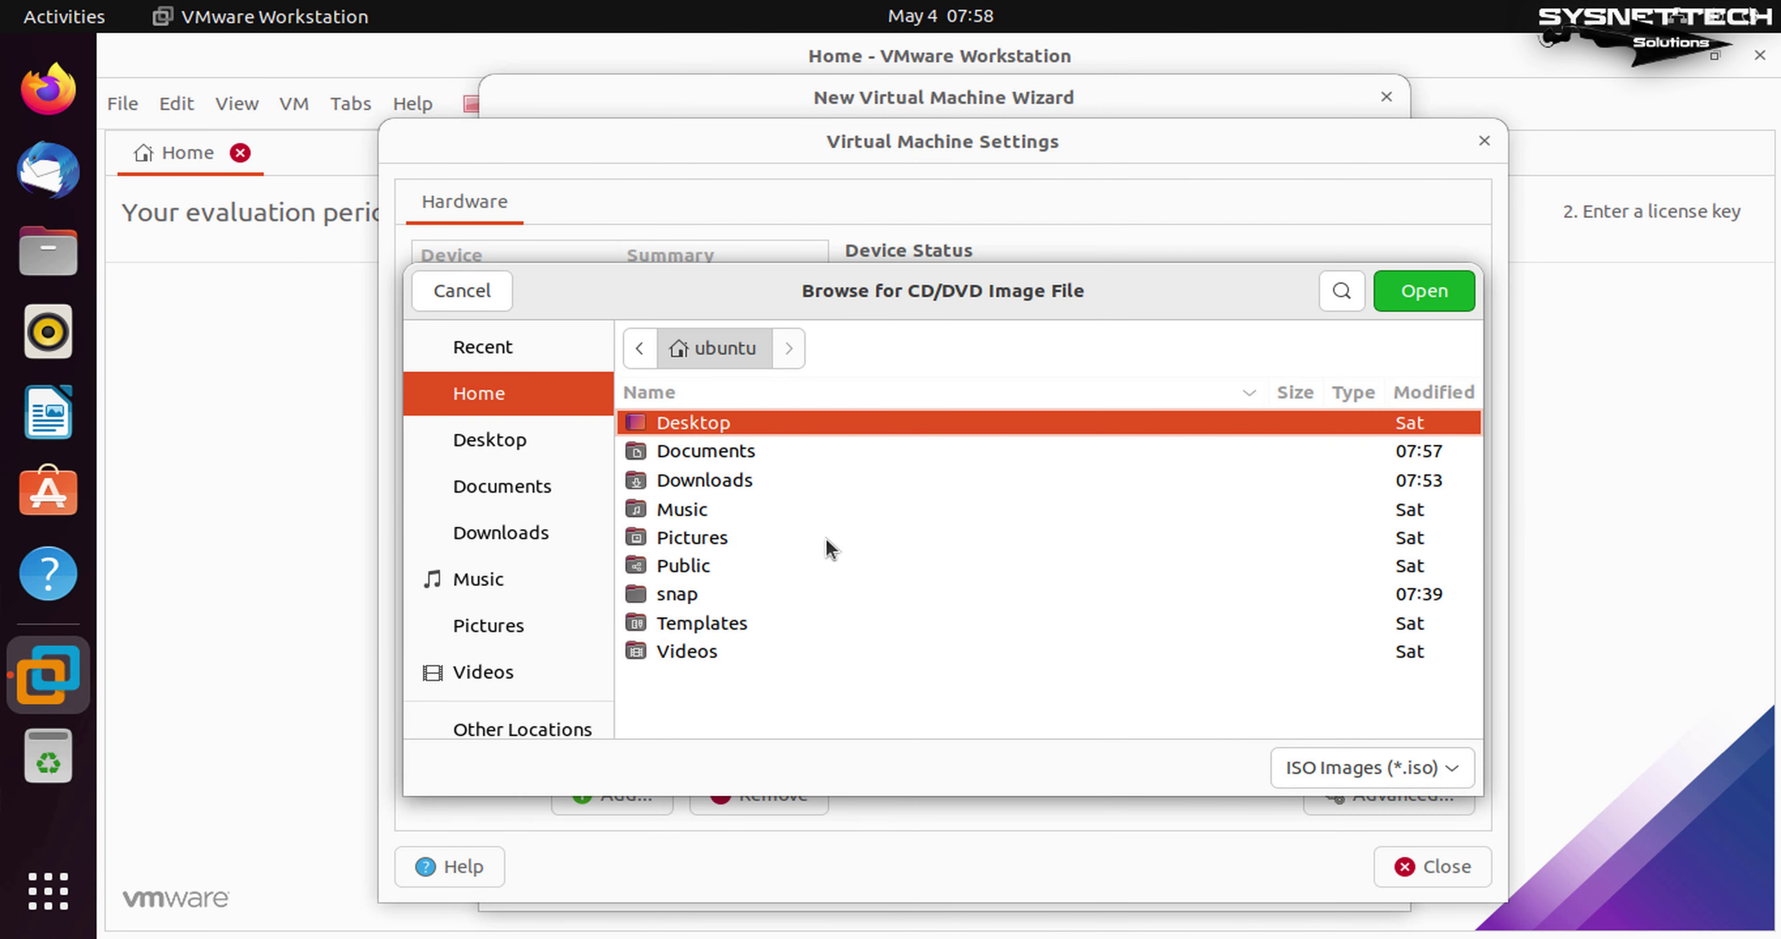
{"action": "left_click_drag", "start_coordinate": [885, 316], "coordinate": [896, 376]}
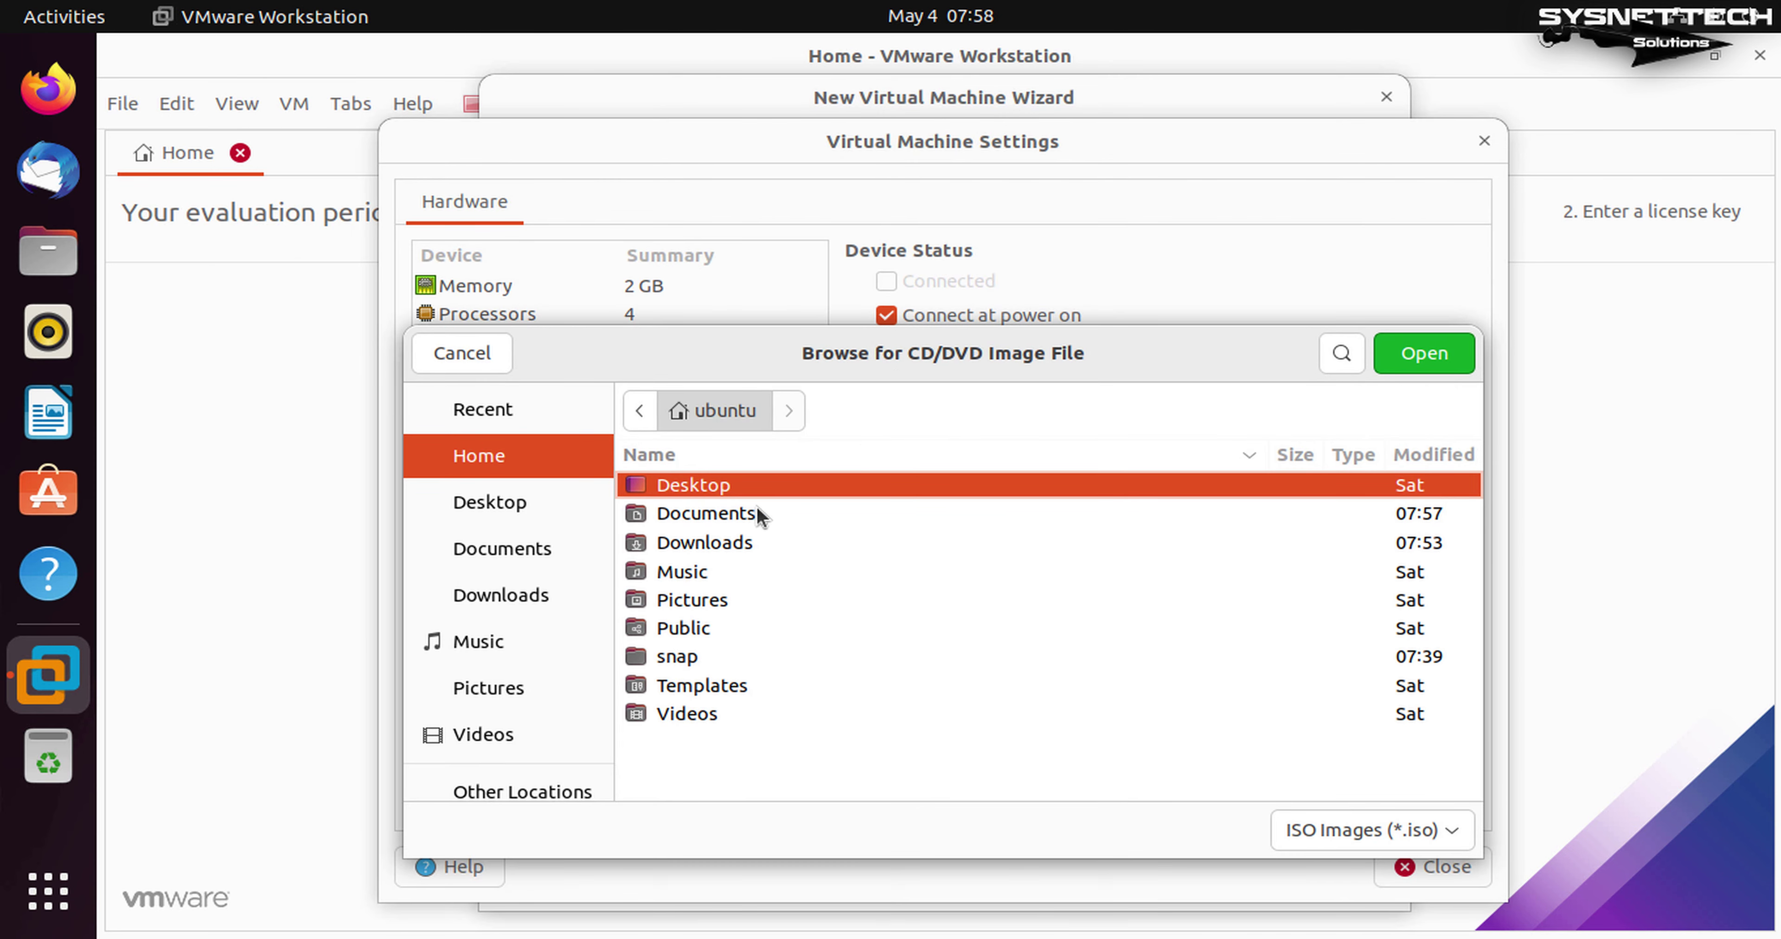
{"action": "left_click", "coordinate": [730, 546]}
{"action": "double_click", "coordinate": [734, 524]}
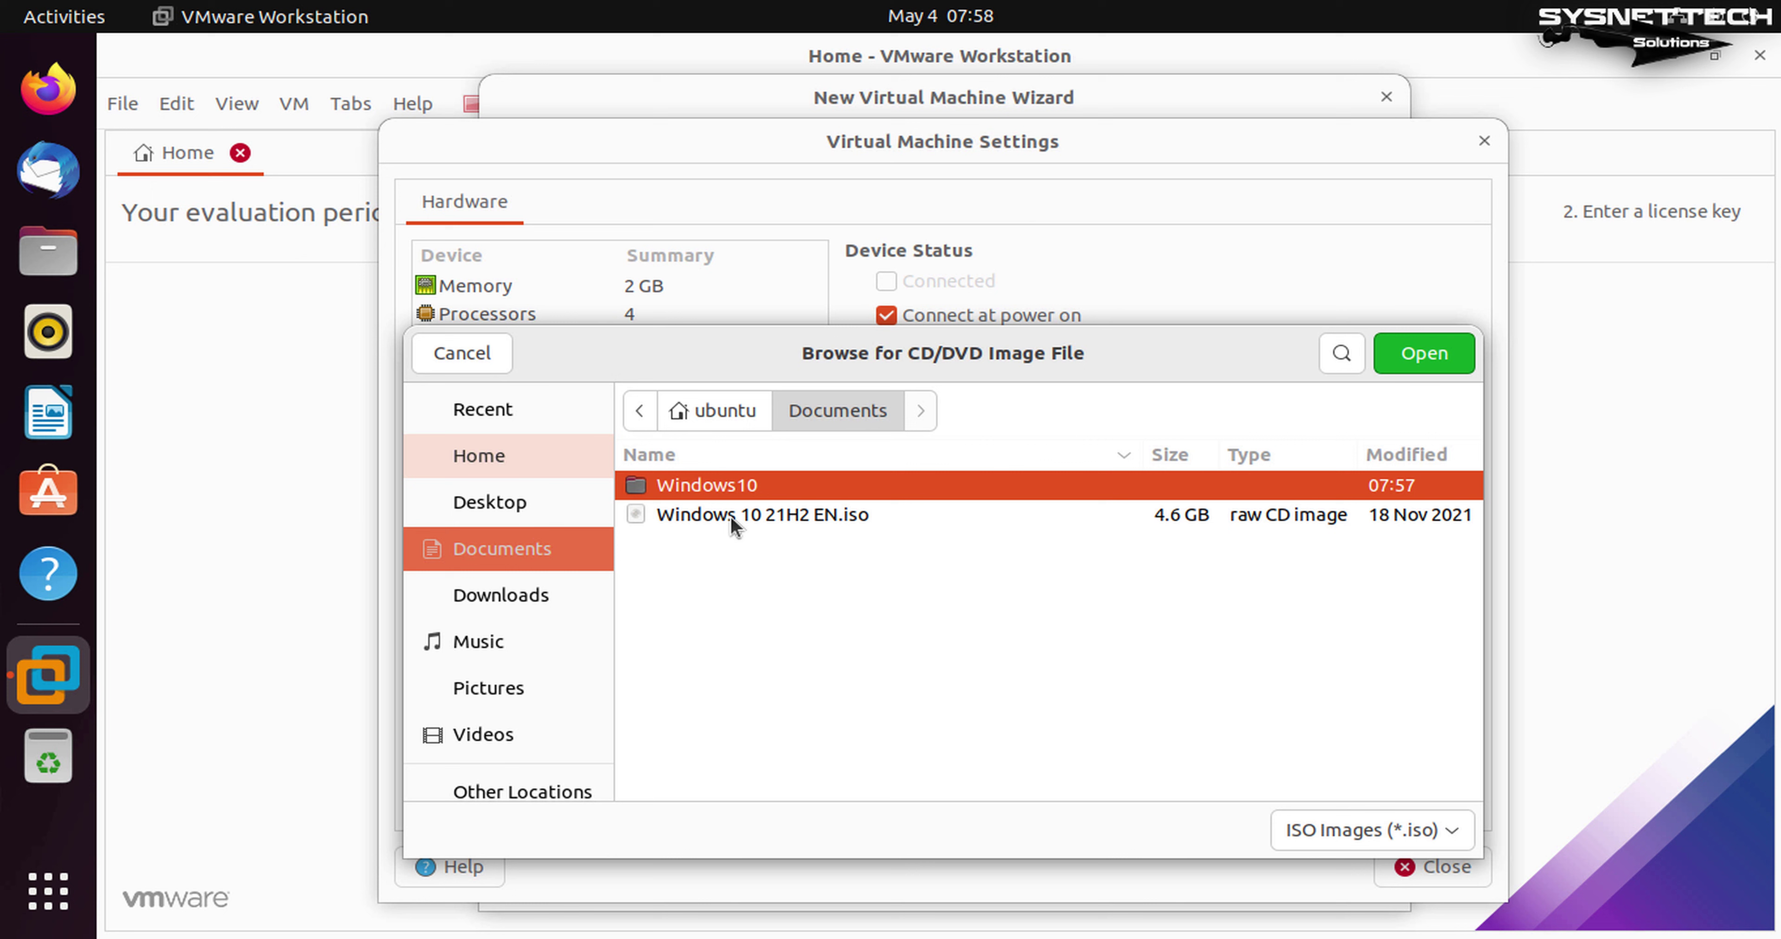
{"action": "left_click", "coordinate": [755, 518]}
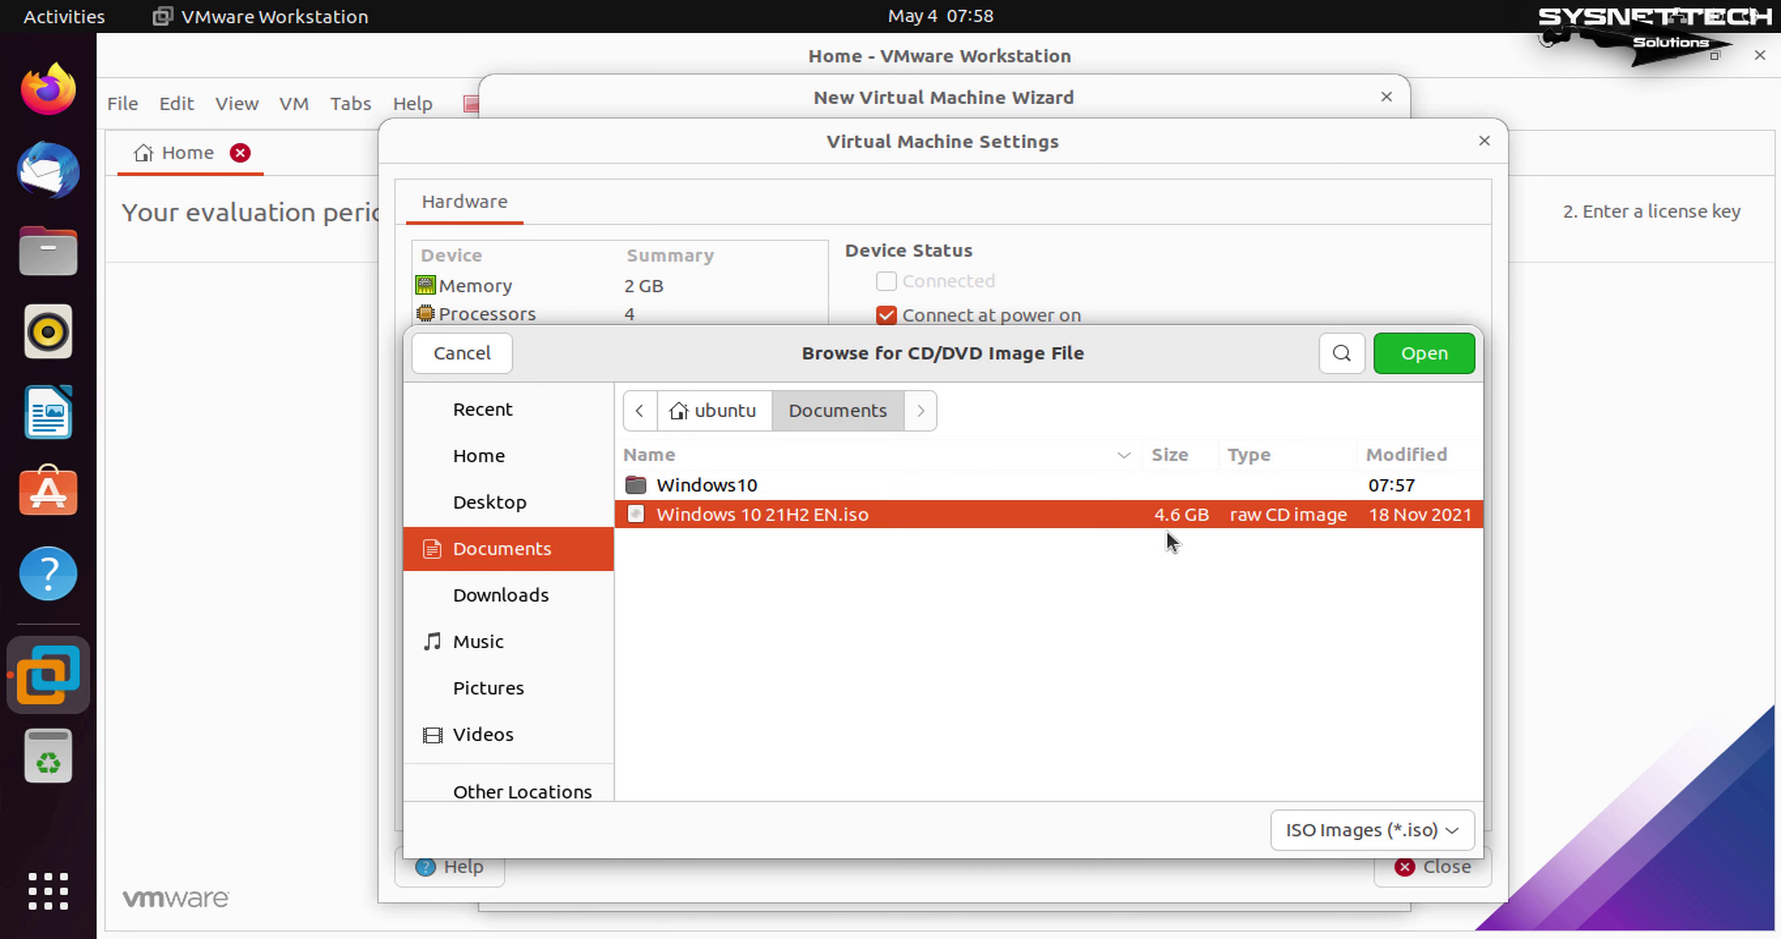
{"action": "left_click", "coordinate": [1417, 367]}
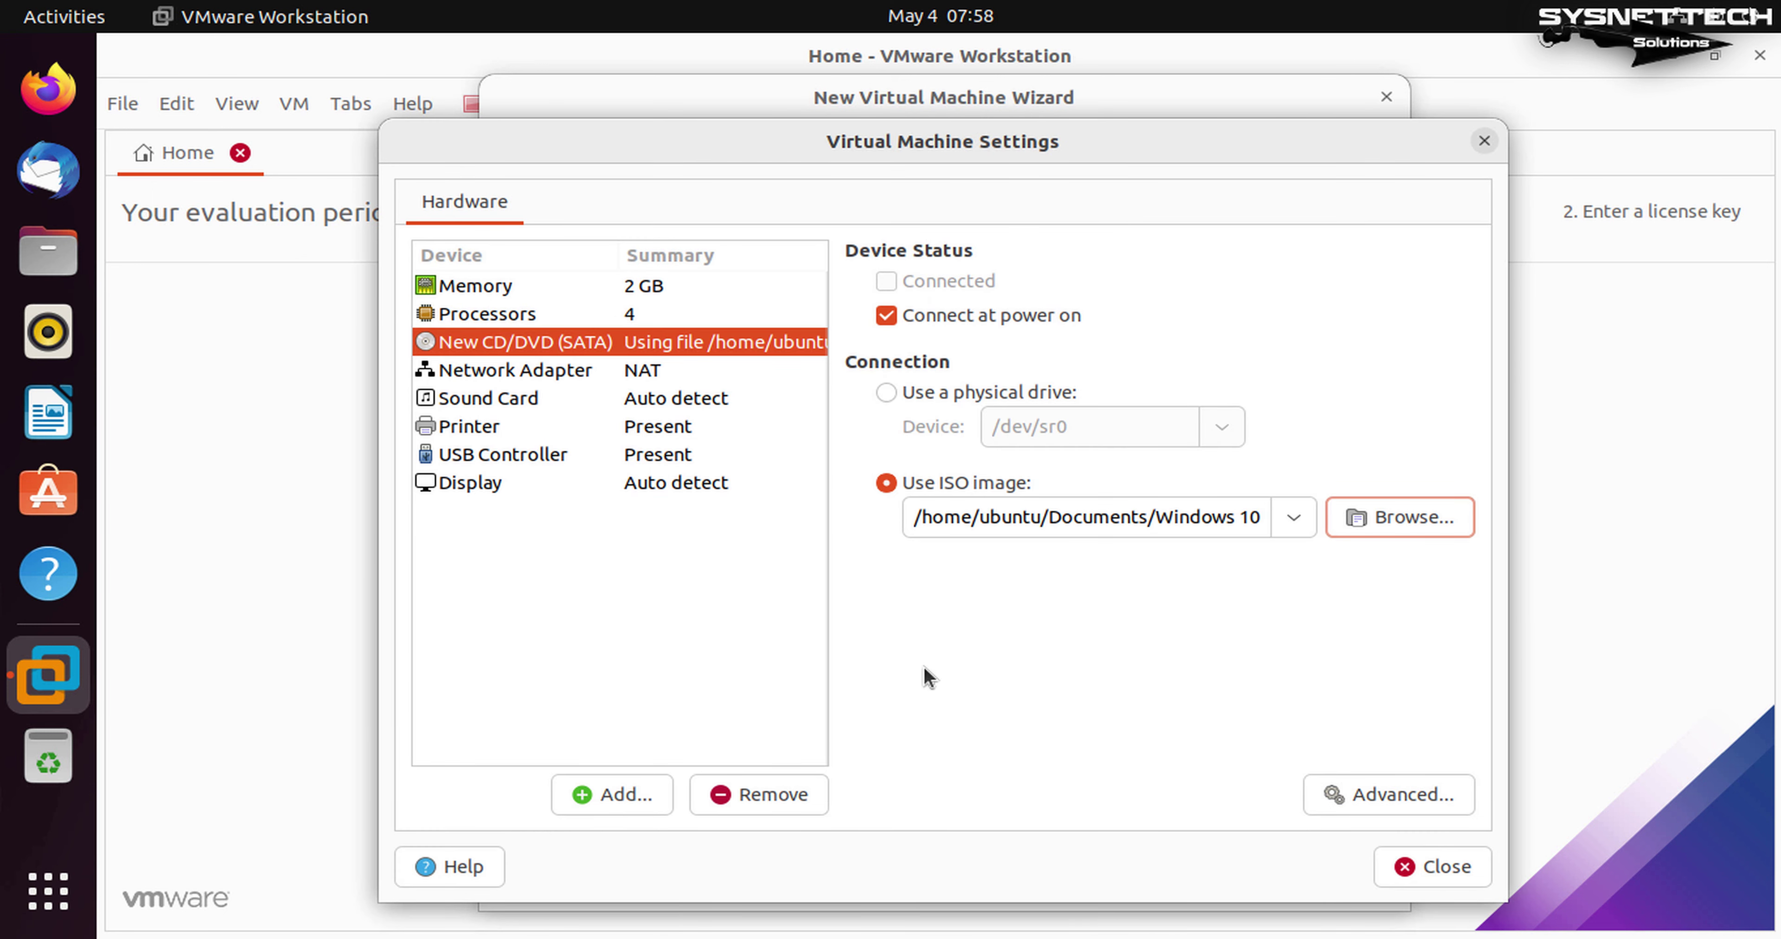
Step: Remove the printer from the virtual hardware and turn off 3D graphics acceleration for the display
{"action": "left_click", "coordinate": [584, 430]}
{"action": "left_click", "coordinate": [758, 796]}
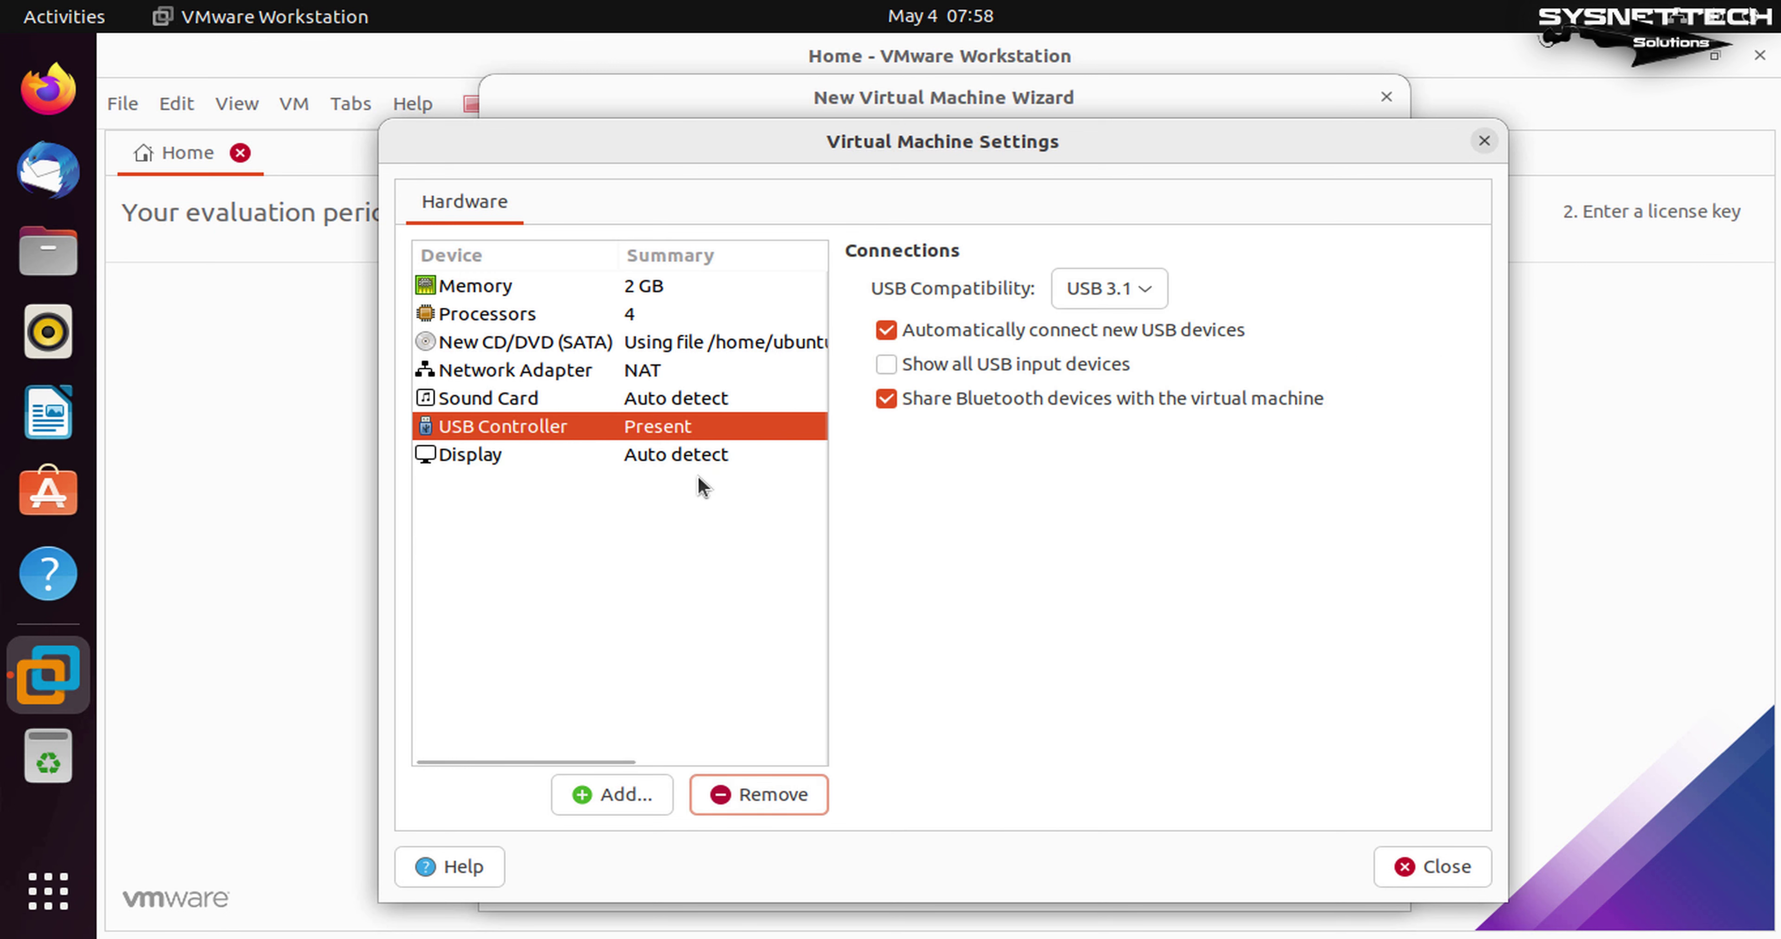
{"action": "left_click", "coordinate": [652, 455]}
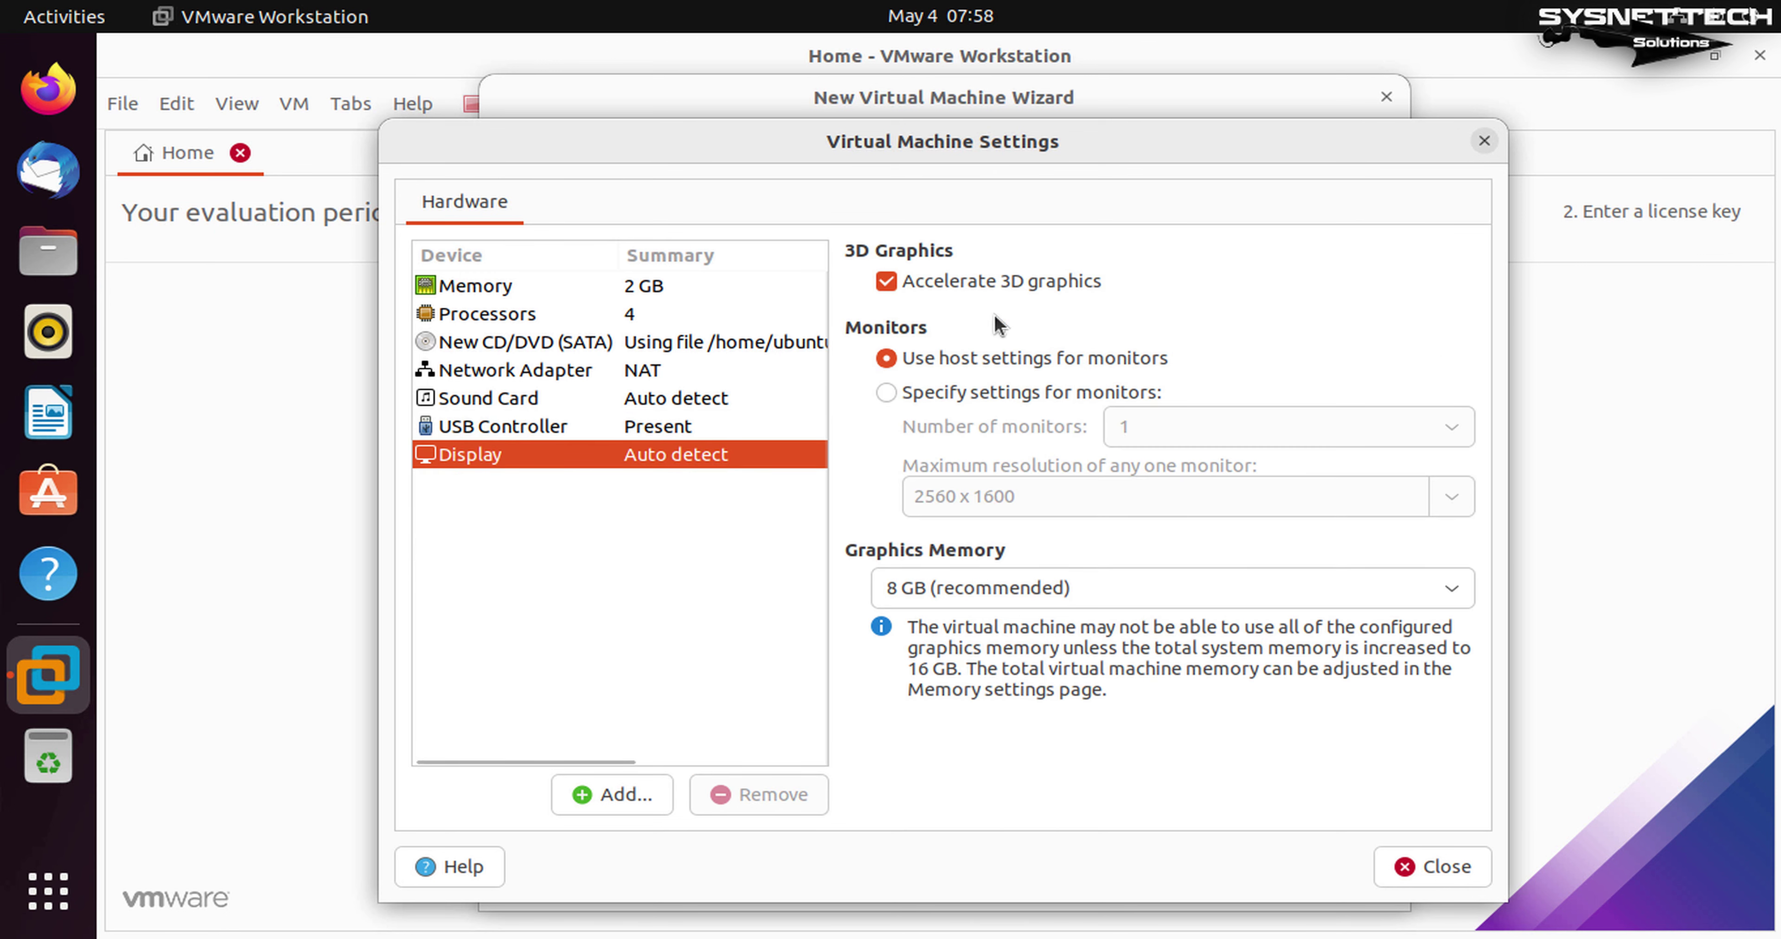
{"action": "left_click", "coordinate": [892, 281]}
{"action": "left_click", "coordinate": [595, 369]}
{"action": "left_click", "coordinate": [606, 345]}
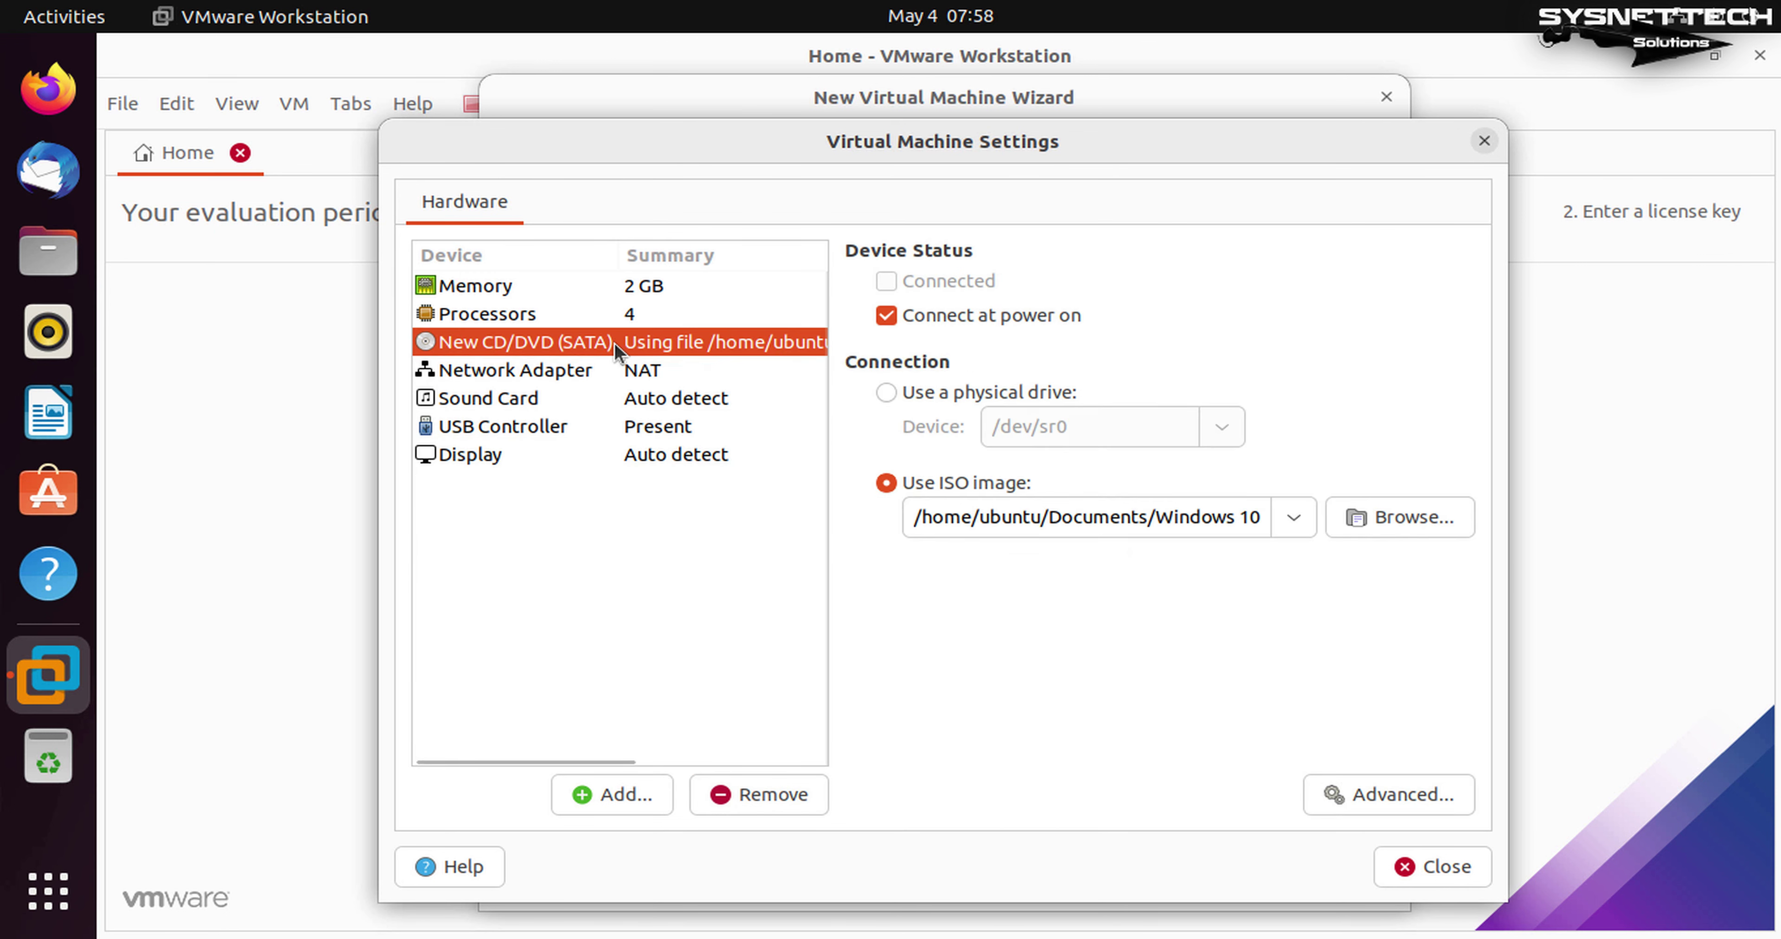
{"action": "left_click", "coordinate": [623, 292]}
Step: Close the hardware settings, finish creating the virtual machine and dismiss the wizard
{"action": "left_click", "coordinate": [1475, 869]}
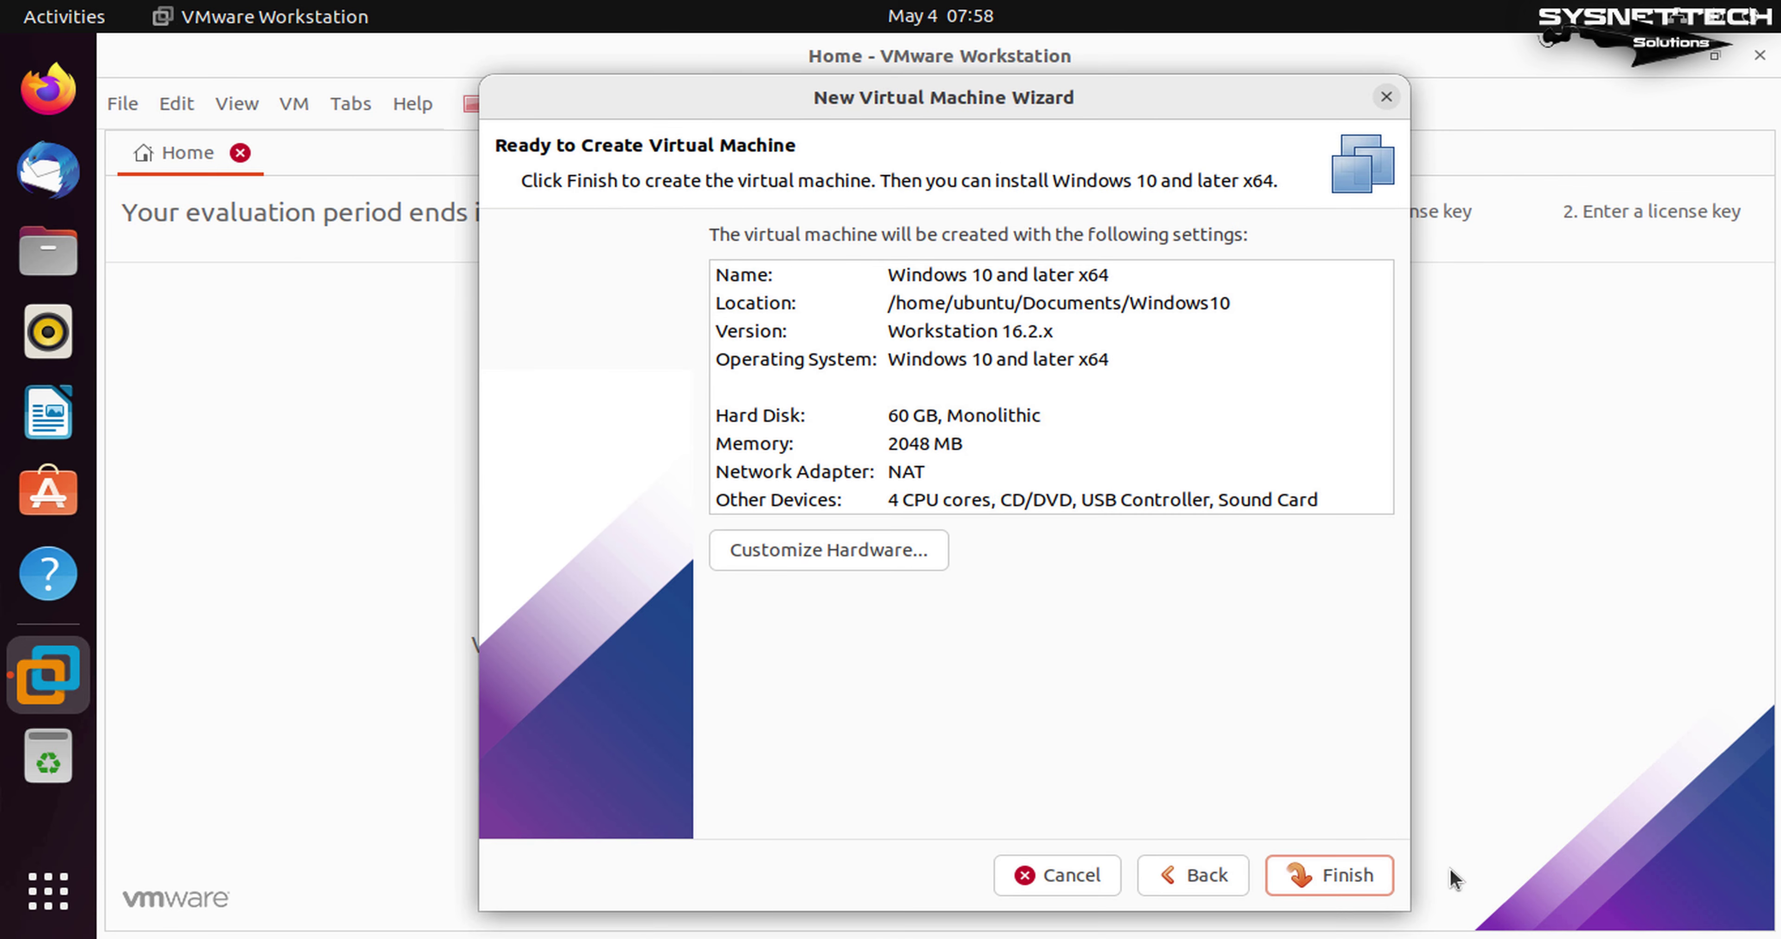
{"action": "left_click", "coordinate": [1330, 877]}
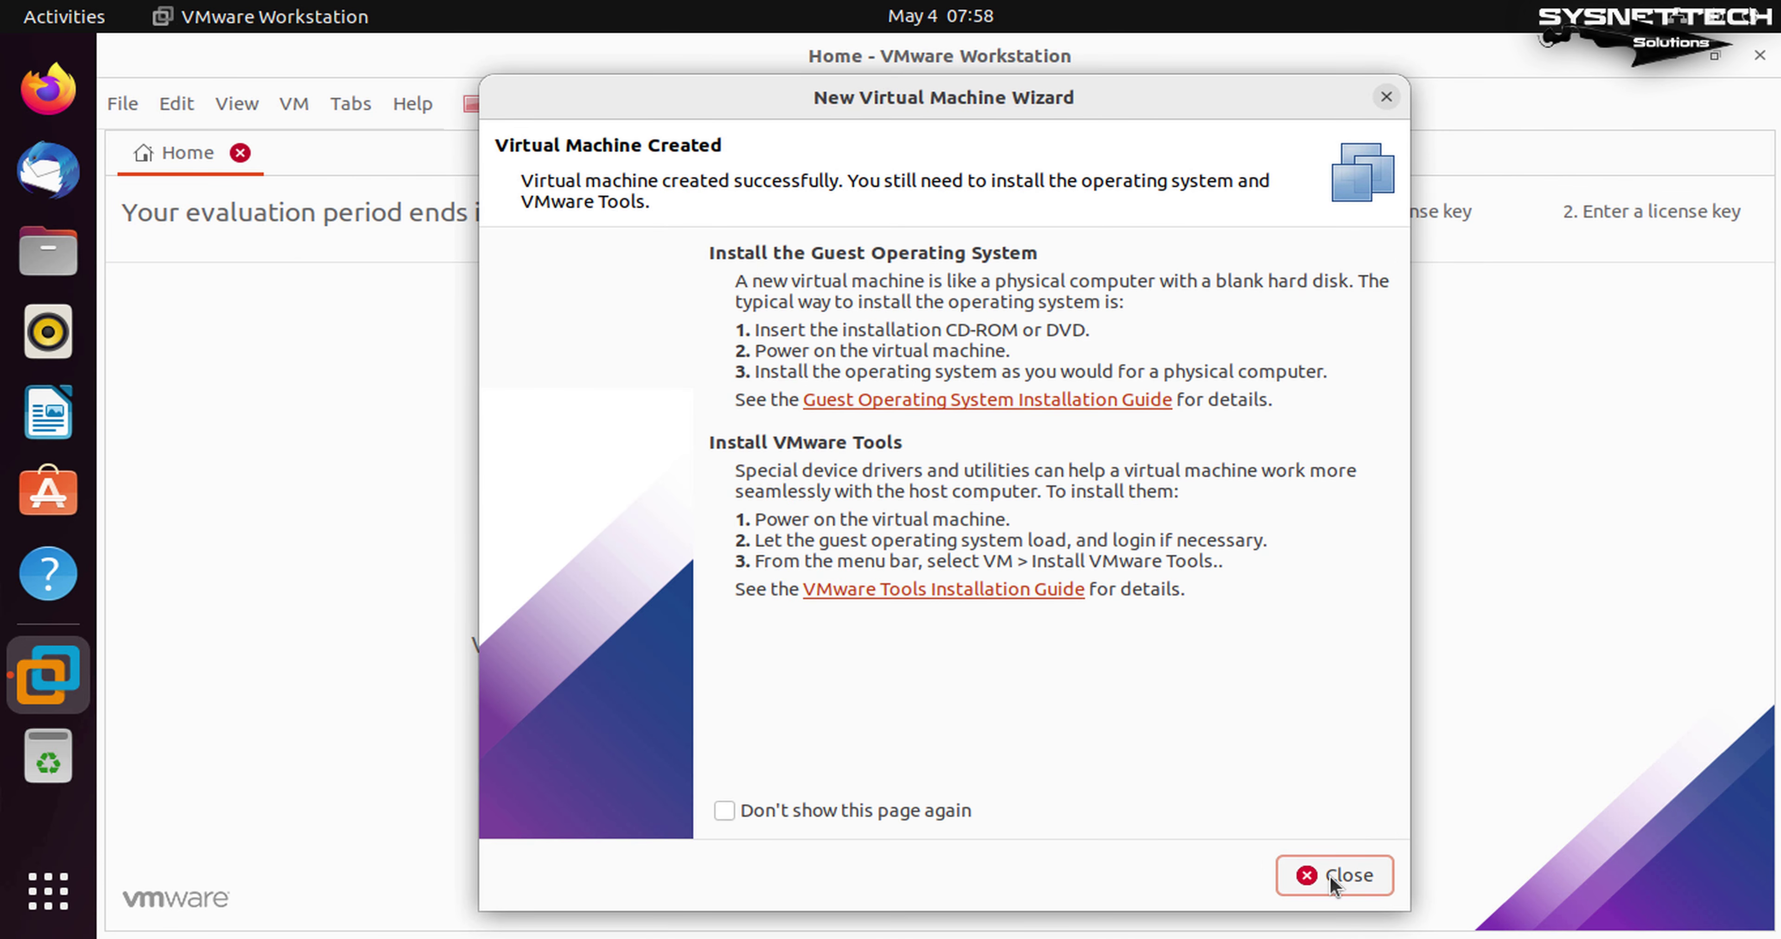
{"action": "left_click", "coordinate": [1329, 876]}
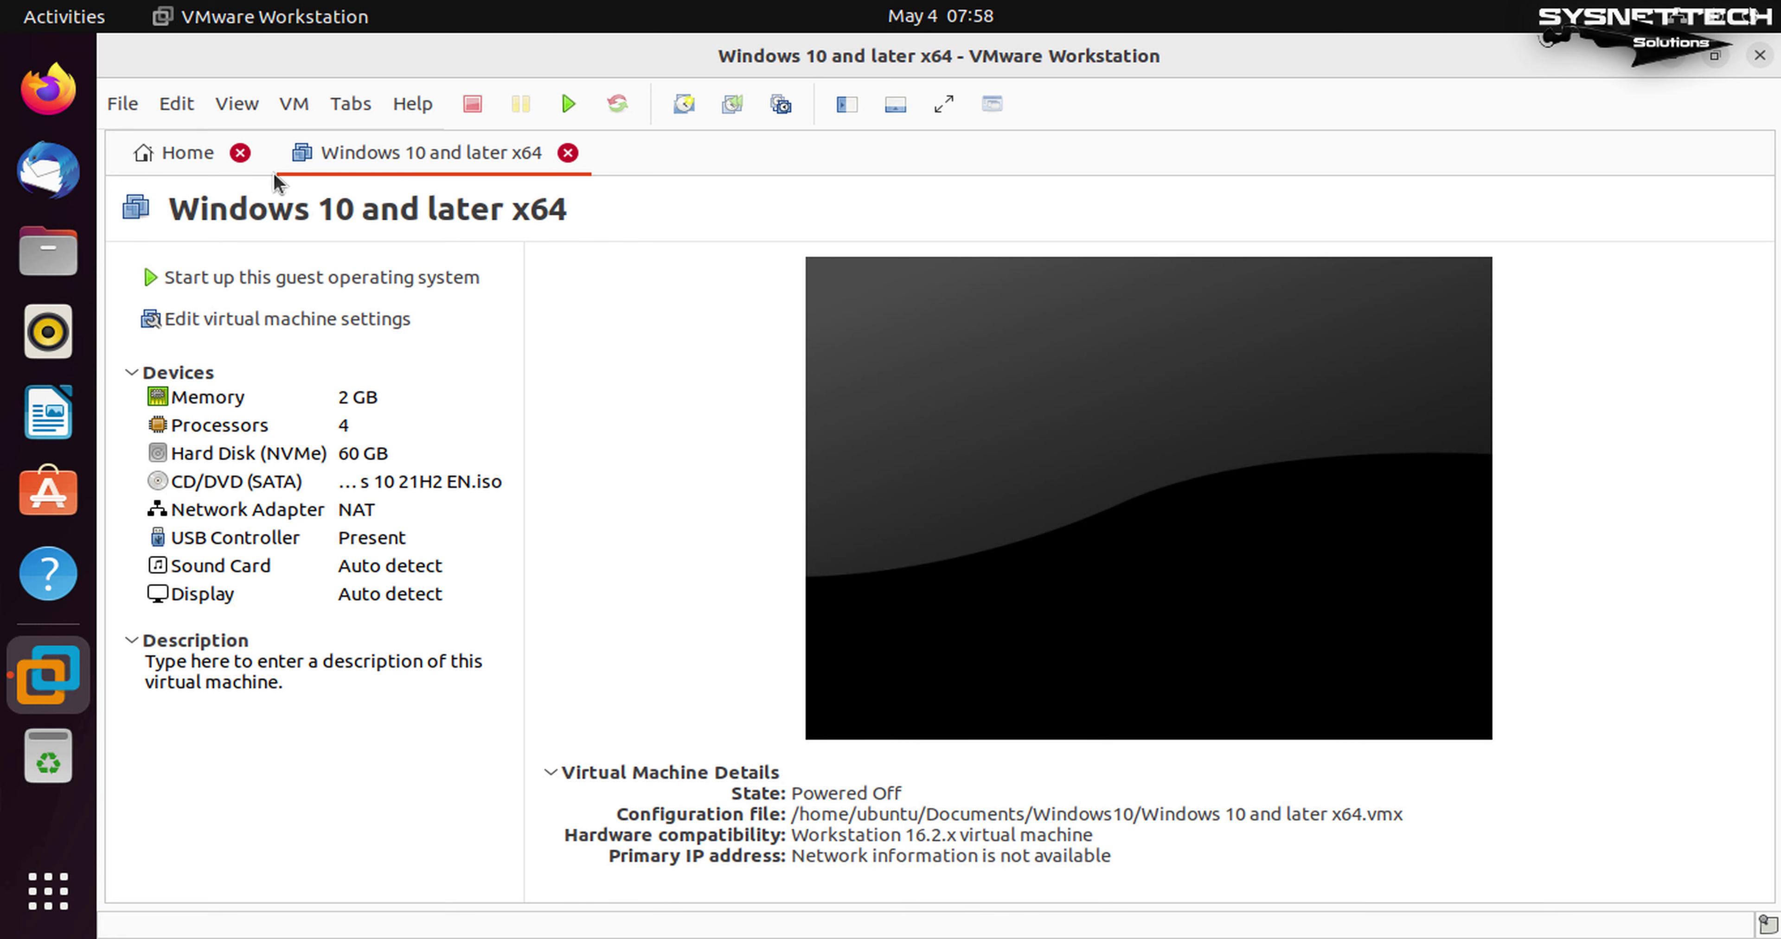
Step: Close the Home tab and enable virtualization of Intel VT-x/EPT or AMD-V/RVI, CPU performance counters and IOMMU in the virtual machine's processor settings
{"action": "left_click", "coordinate": [240, 153]}
{"action": "left_click", "coordinate": [254, 330]}
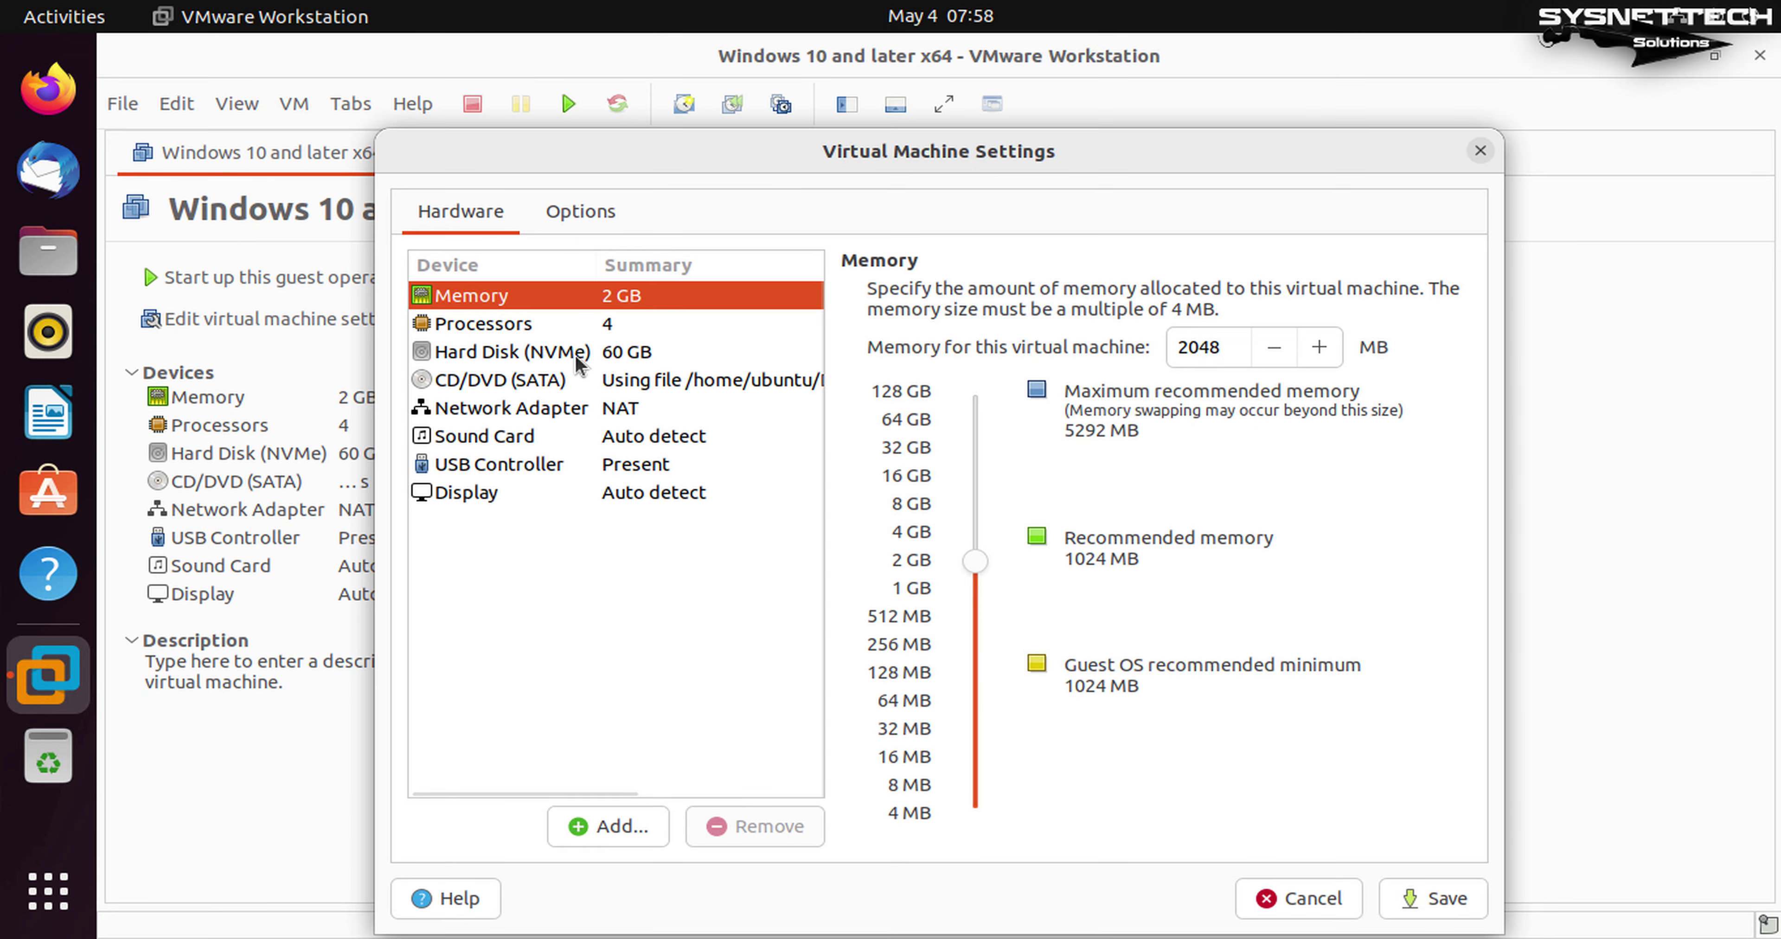
{"action": "left_click", "coordinate": [541, 325]}
{"action": "left_click", "coordinate": [883, 461]}
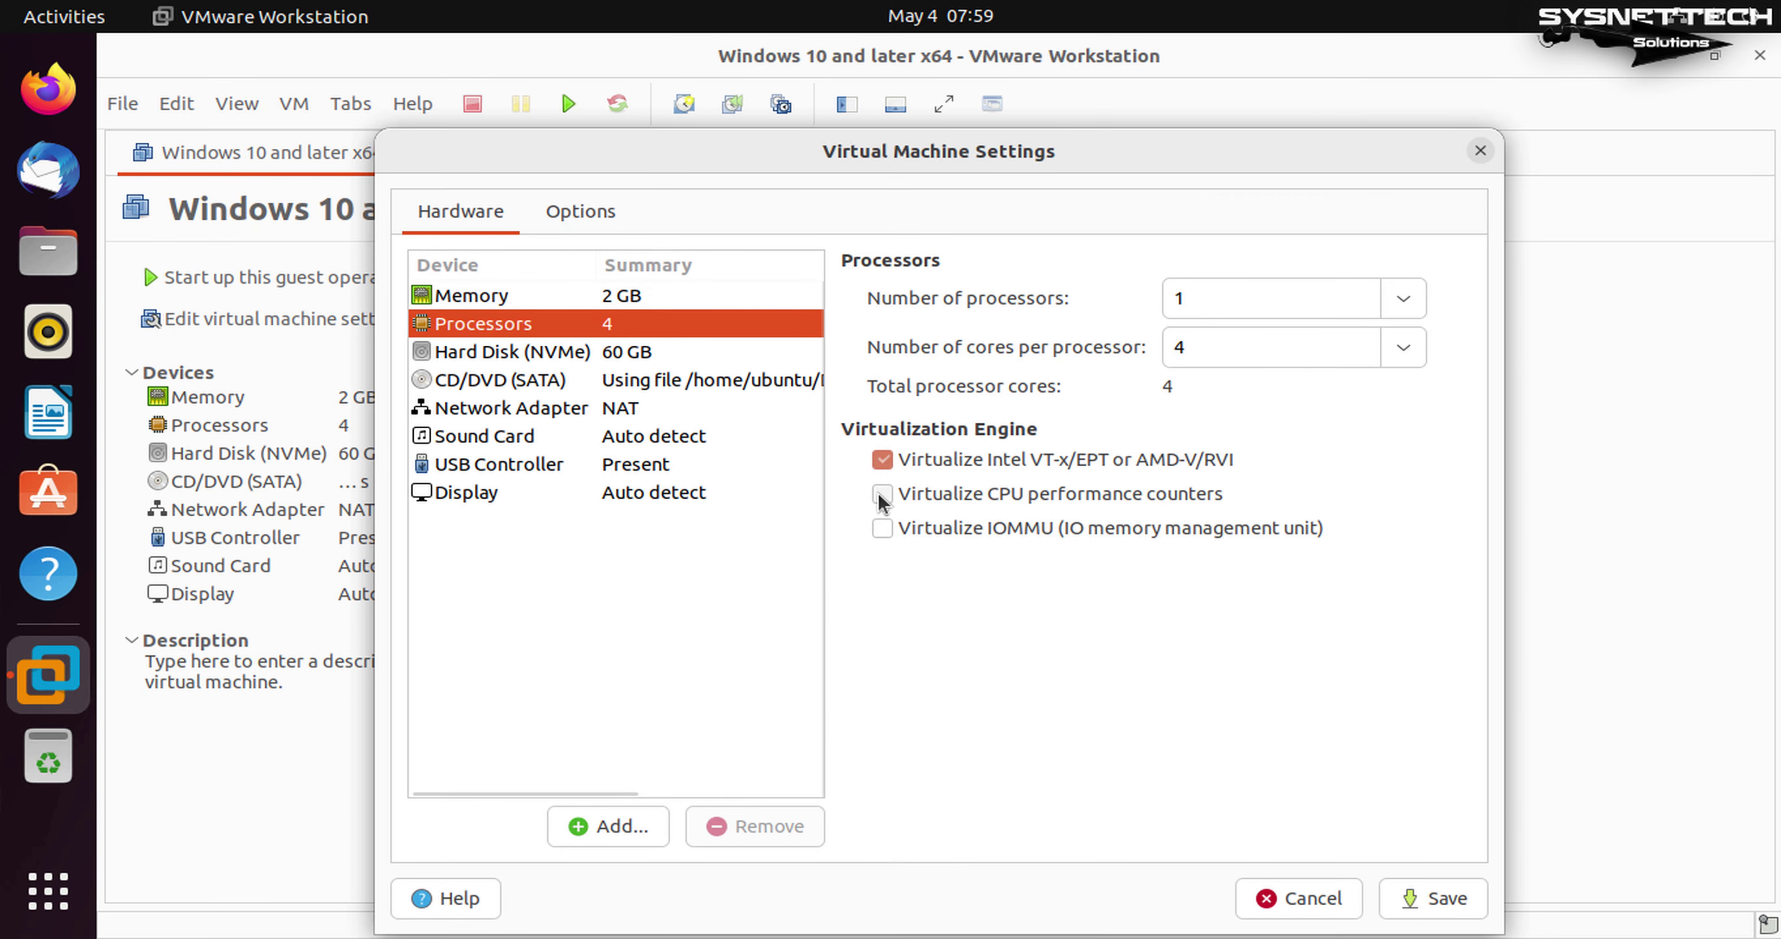
{"action": "left_click", "coordinate": [882, 495]}
{"action": "left_click", "coordinate": [881, 529]}
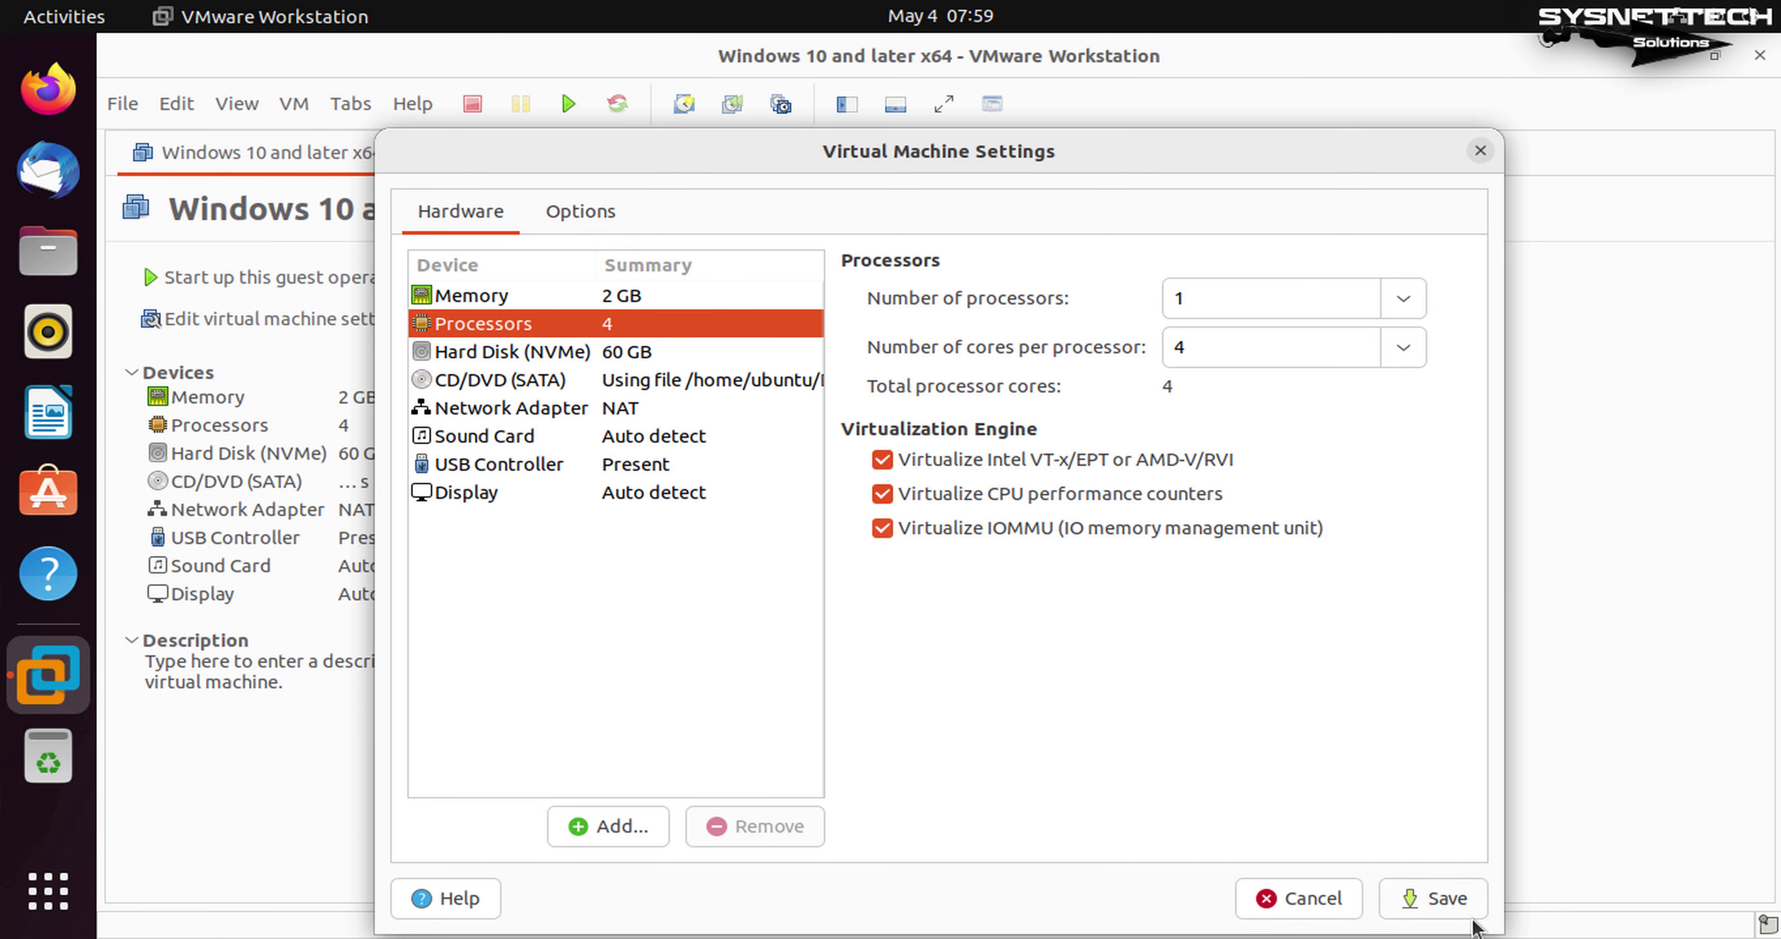
{"action": "left_click", "coordinate": [1453, 896]}
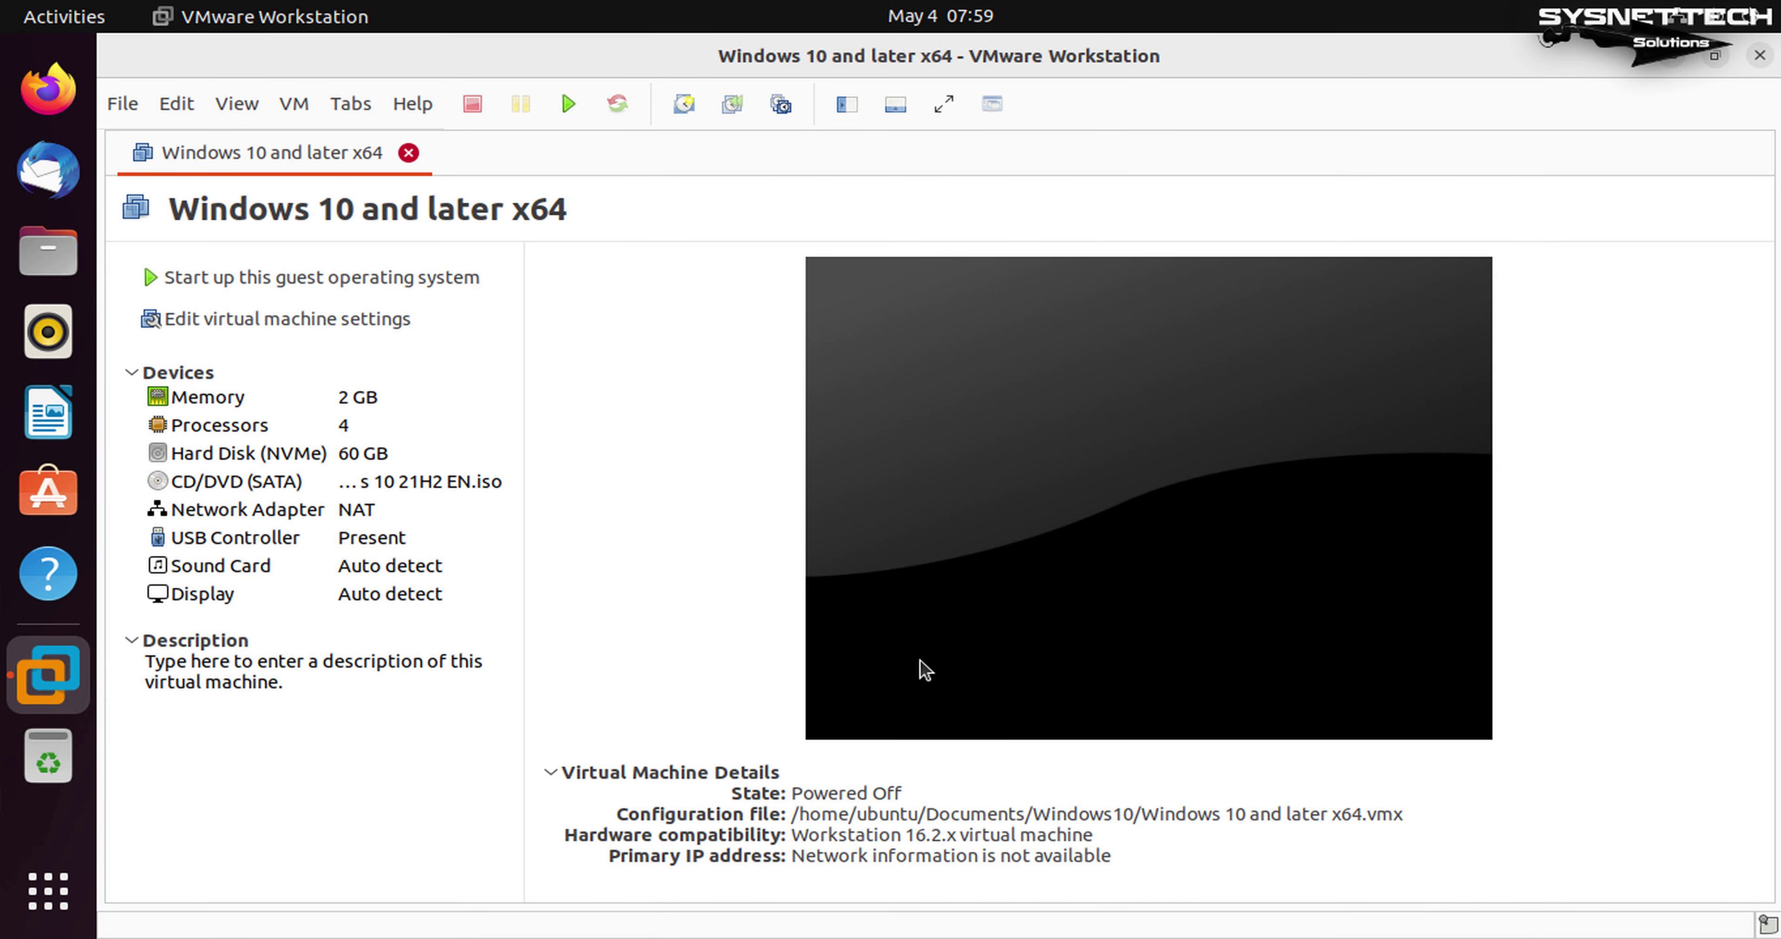
Step: Power on the Windows 10 virtual machine and boot it from the CD/DVD into Windows Setup
{"action": "left_click", "coordinate": [570, 109]}
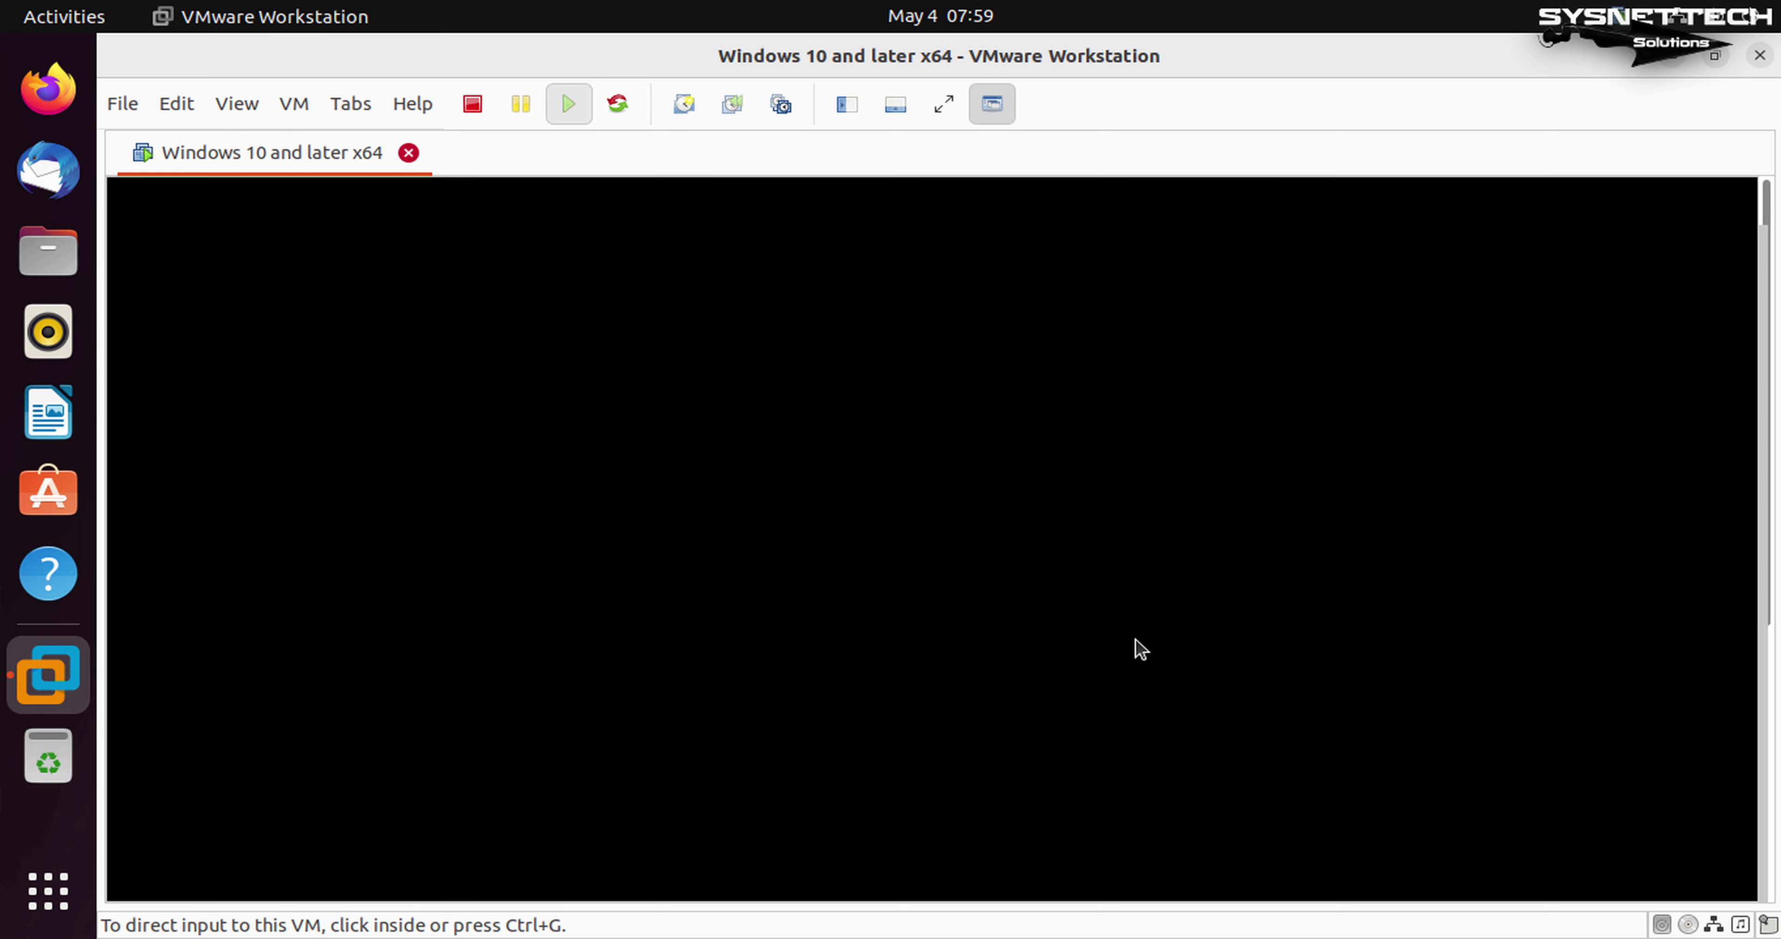
{"action": "left_click", "coordinate": [1359, 652]}
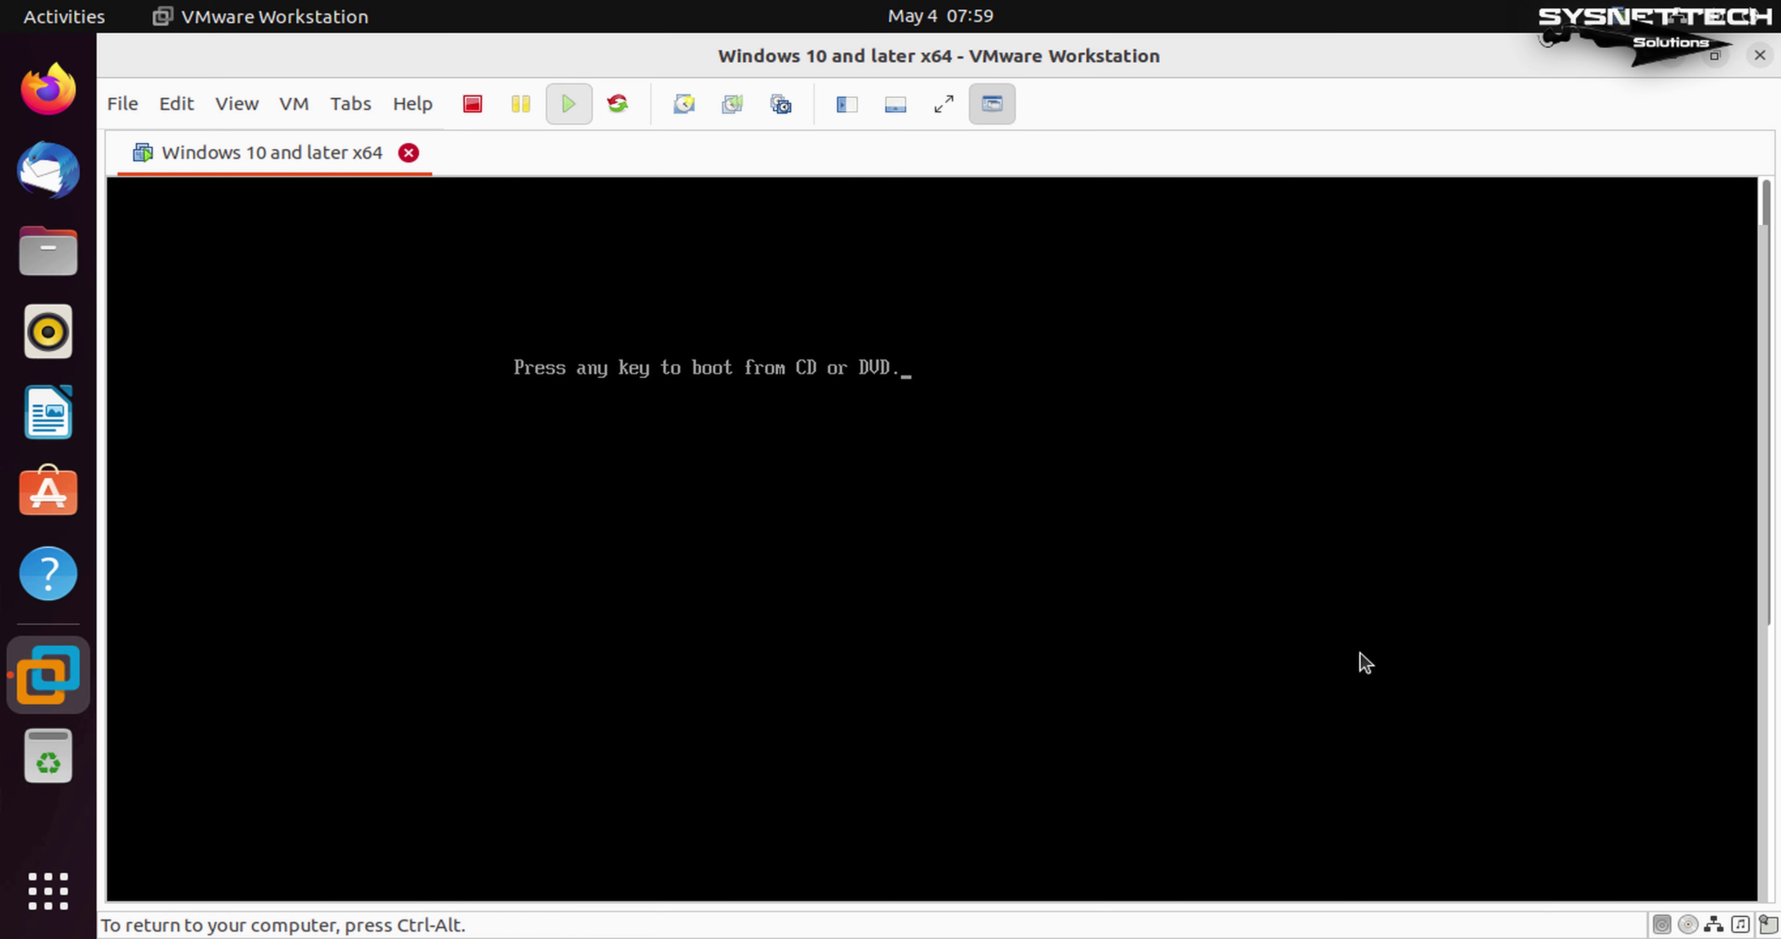
{"action": "key", "text": "Return"}
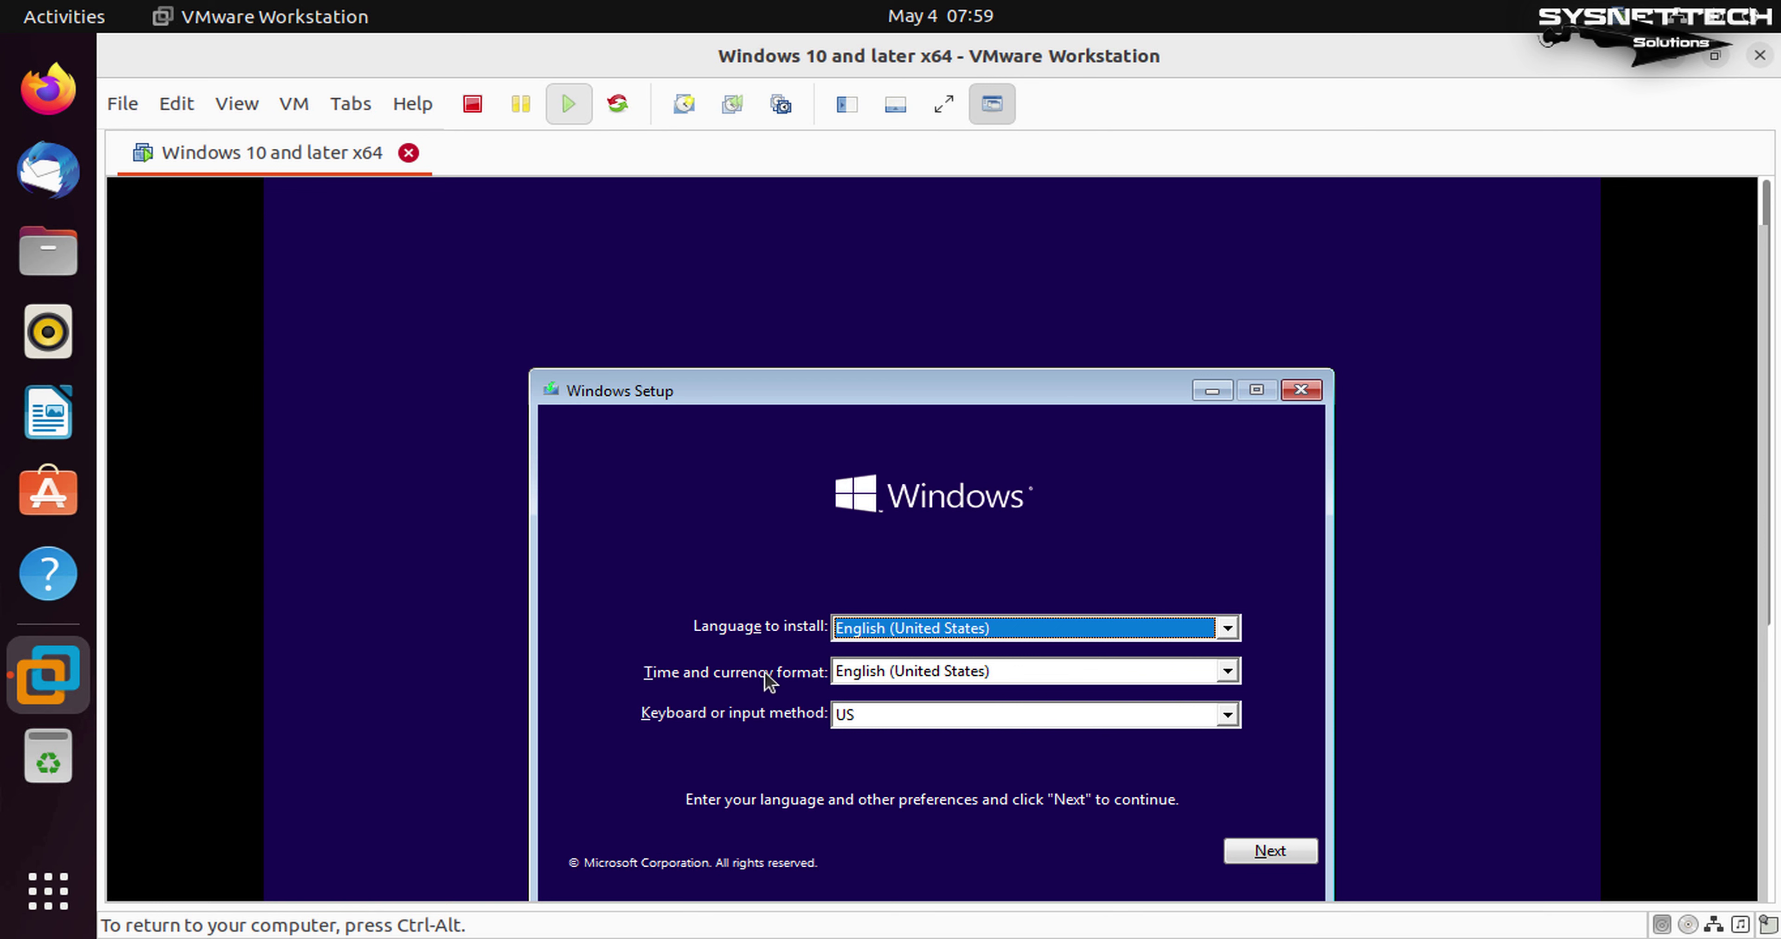
{"action": "key", "text": "ctrl+alt"}
{"action": "scroll", "coordinate": [1768, 515], "scroll_direction": "down", "scroll_amount": 2}
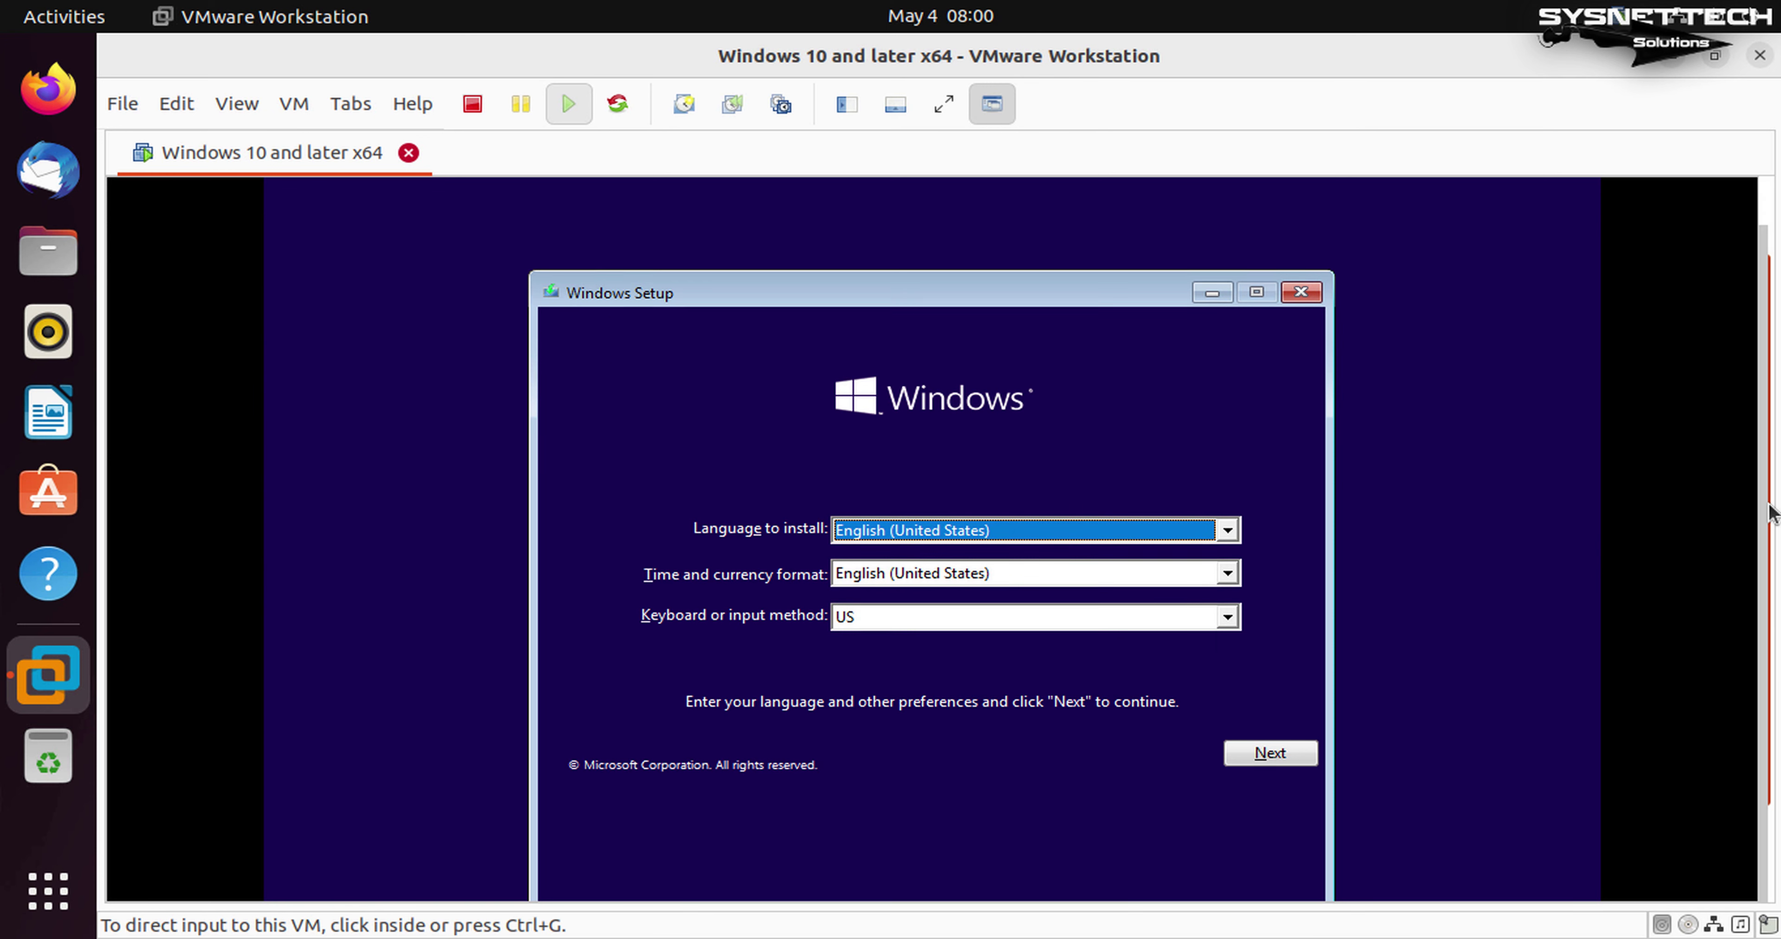
{"action": "scroll", "coordinate": [1768, 514], "scroll_direction": "down", "scroll_amount": 2}
{"action": "scroll", "coordinate": [1768, 514], "scroll_direction": "up", "scroll_amount": 1}
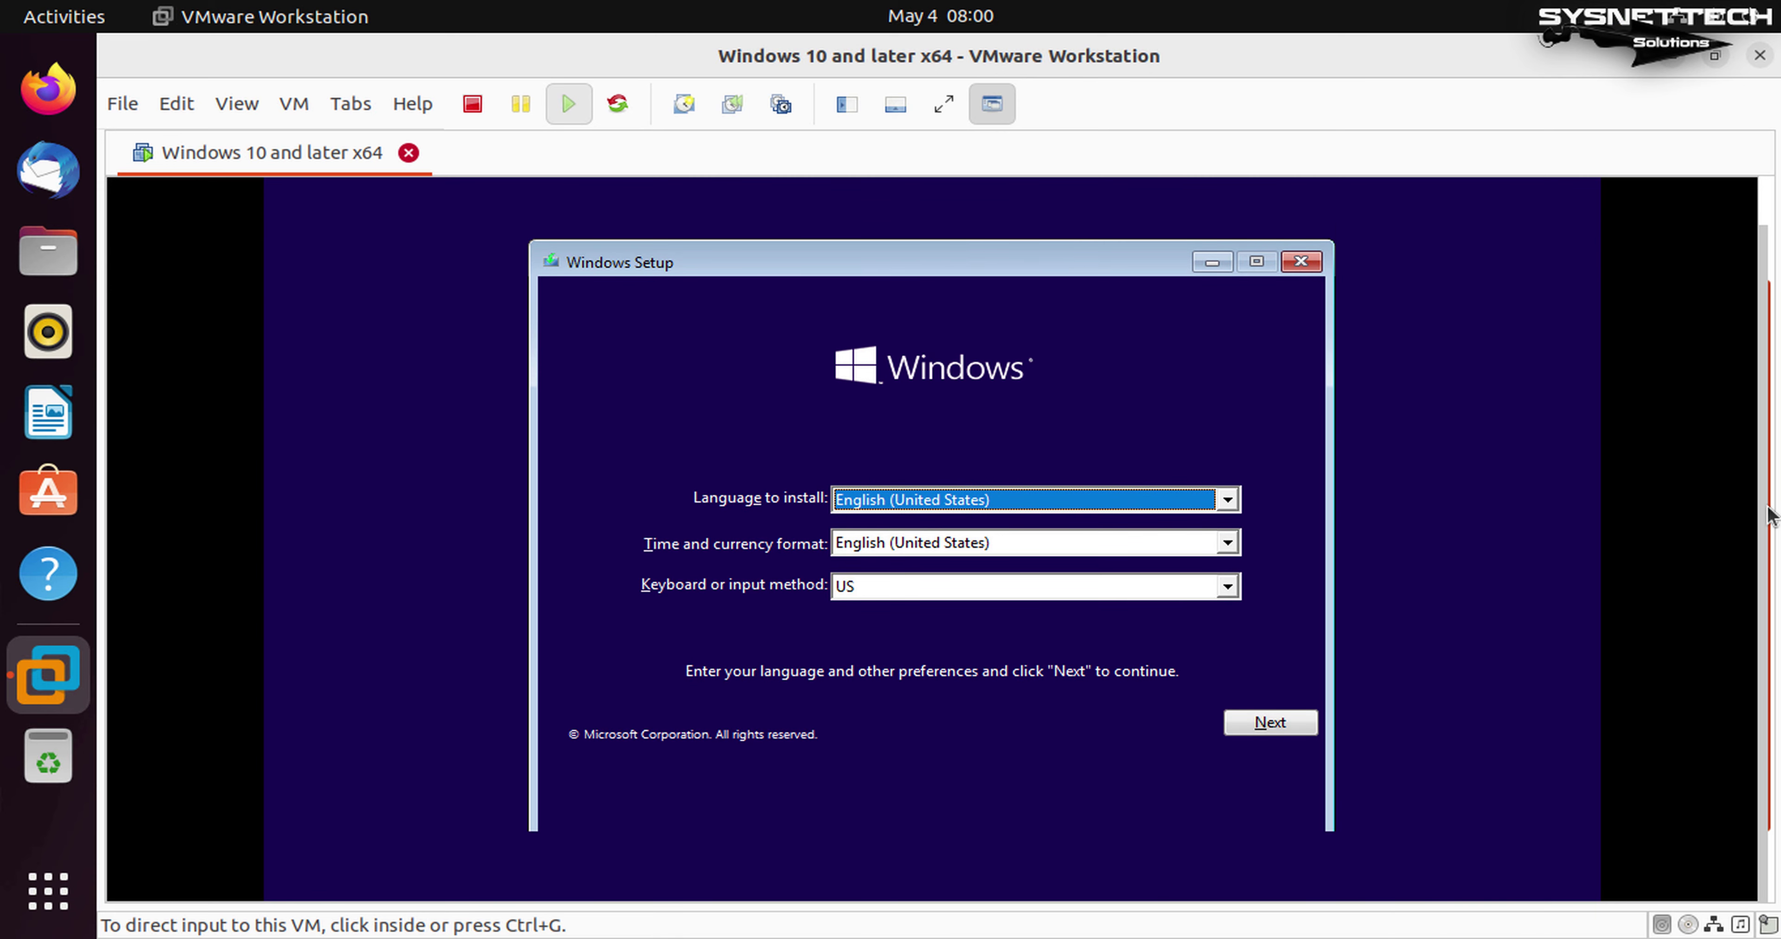
{"action": "left_click", "coordinate": [1044, 265]}
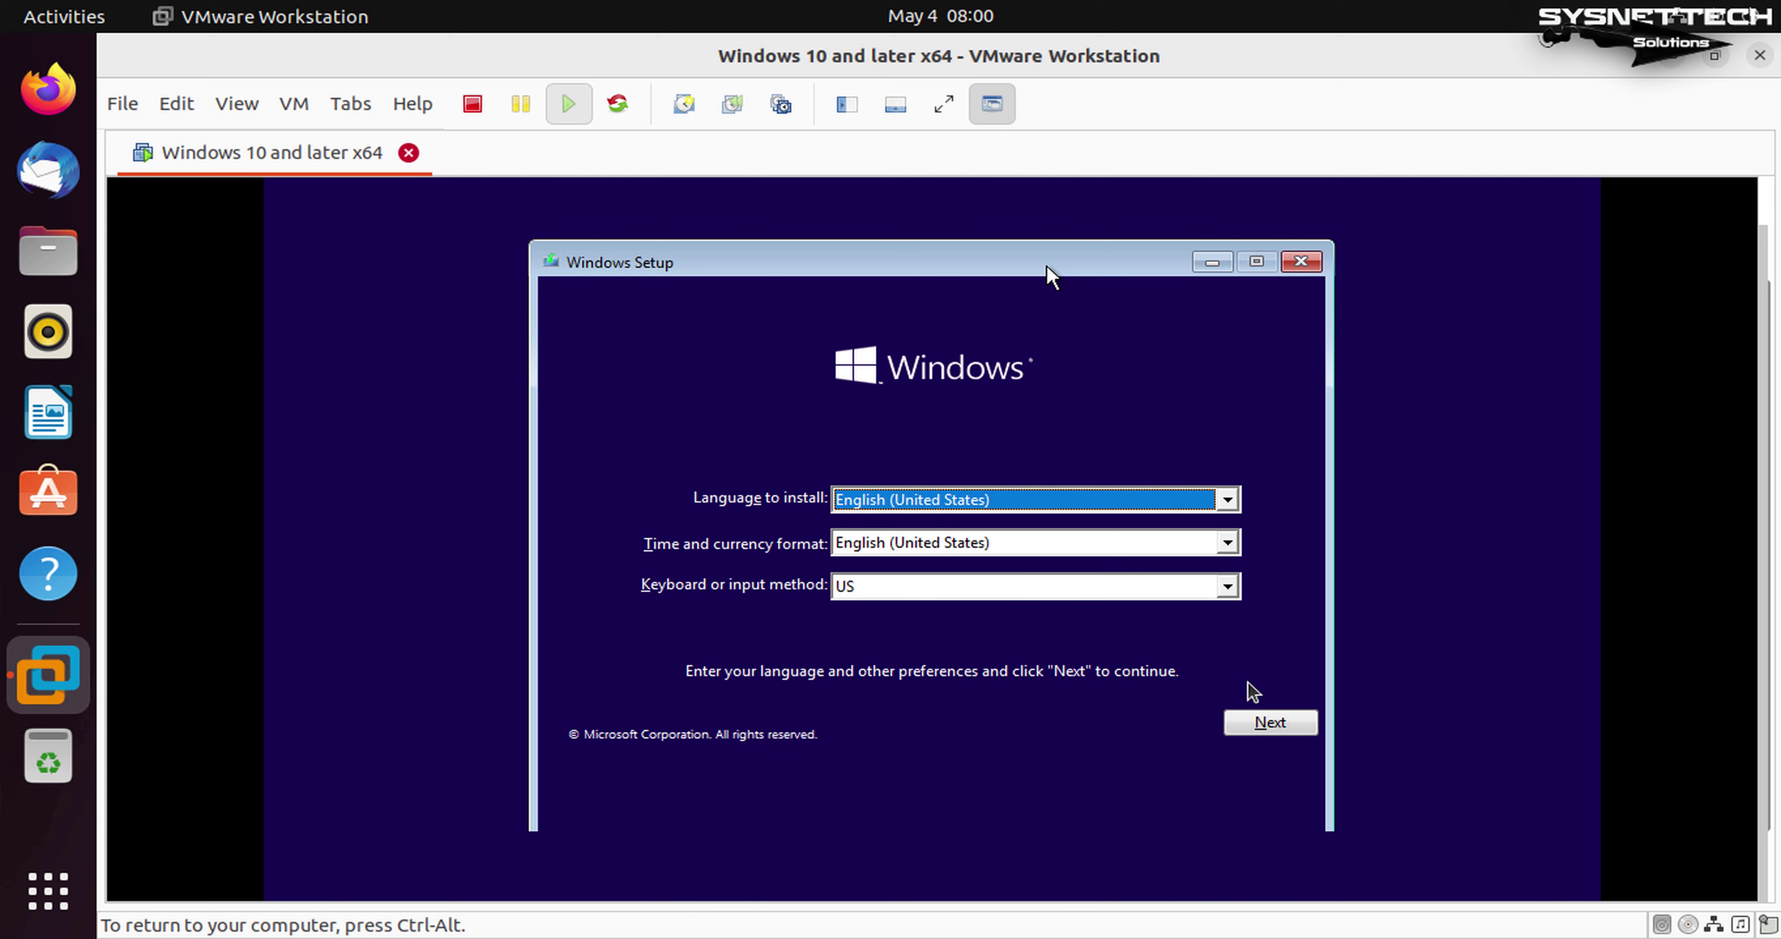
Step: Release the input from the guest and shut down the Windows 10 virtual machine
{"action": "key", "text": "ctrl+alt"}
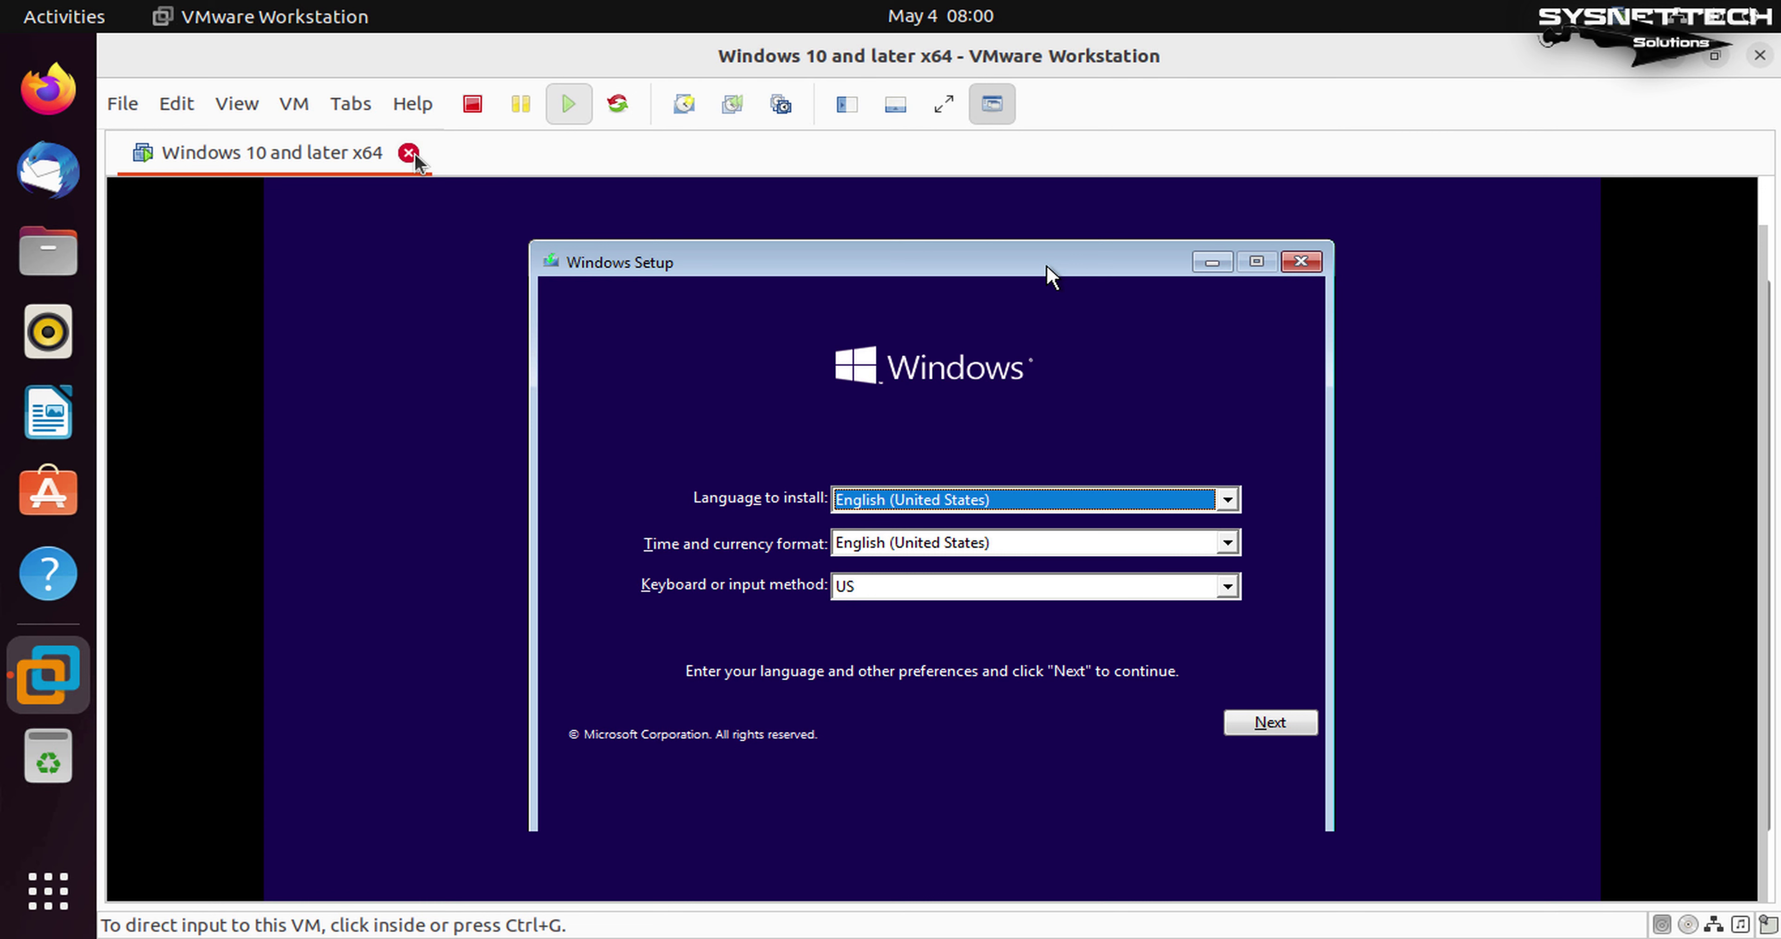
{"action": "left_click", "coordinate": [472, 105]}
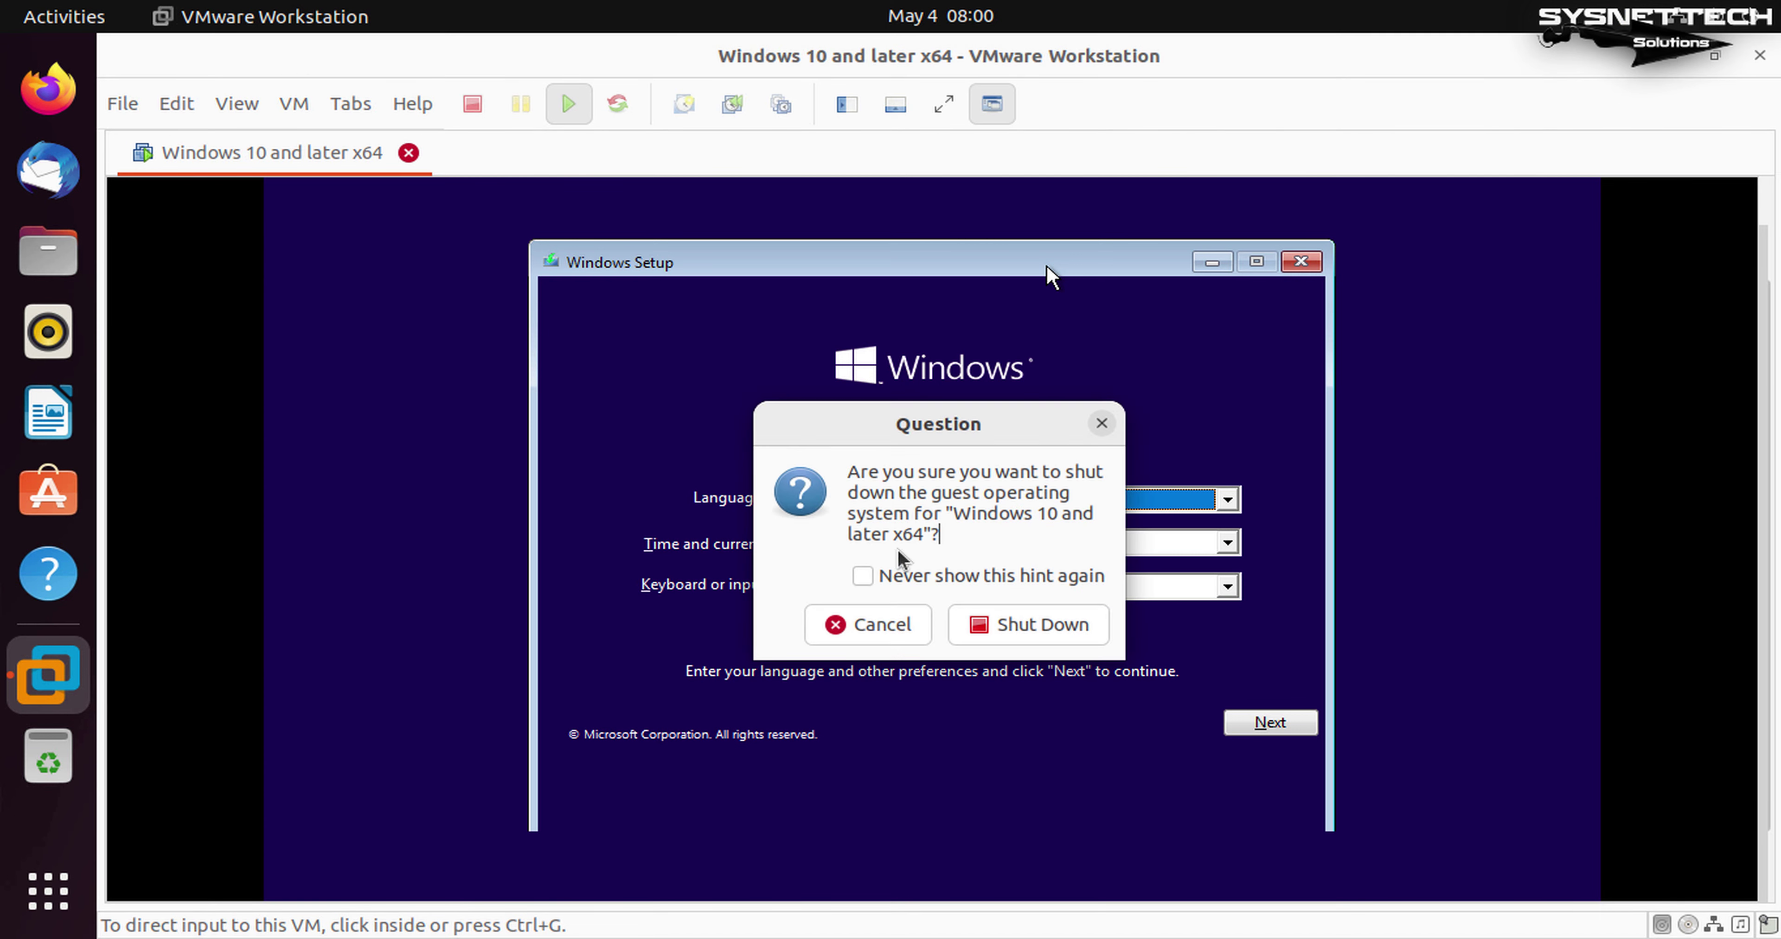
{"action": "left_click", "coordinate": [1030, 625]}
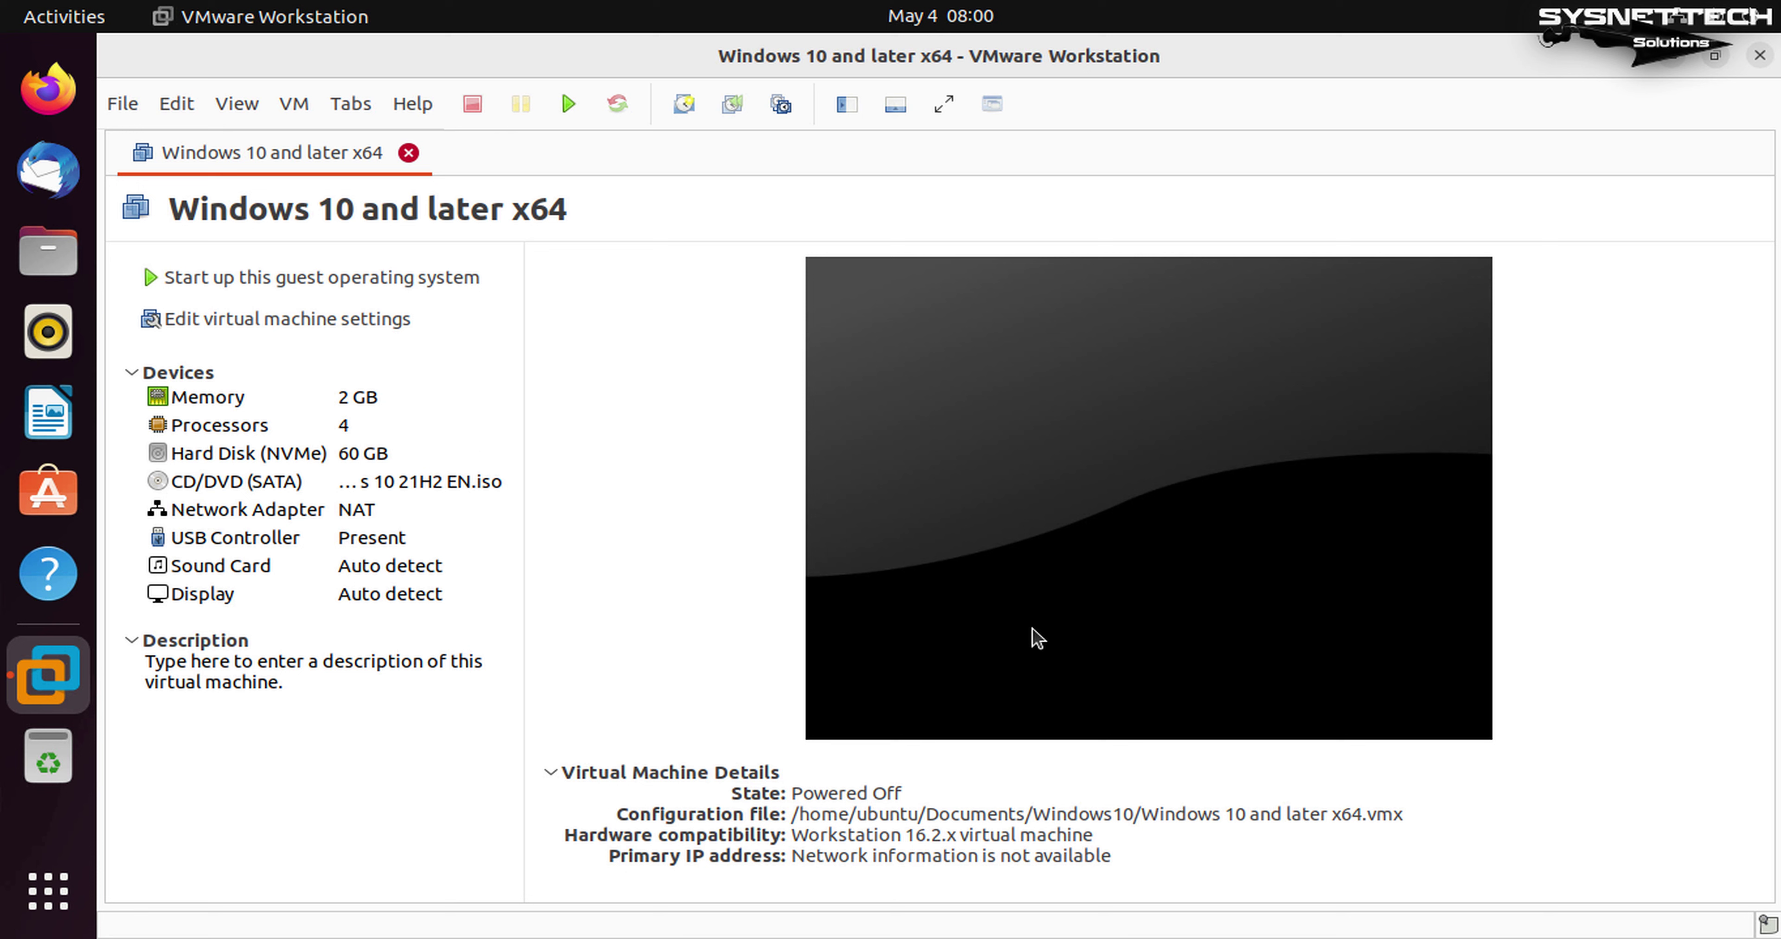
Step: Show the library and open the directory of the Windows 10 virtual machine in Files
{"action": "key", "text": "alt"}
{"action": "left_click", "coordinate": [842, 114]}
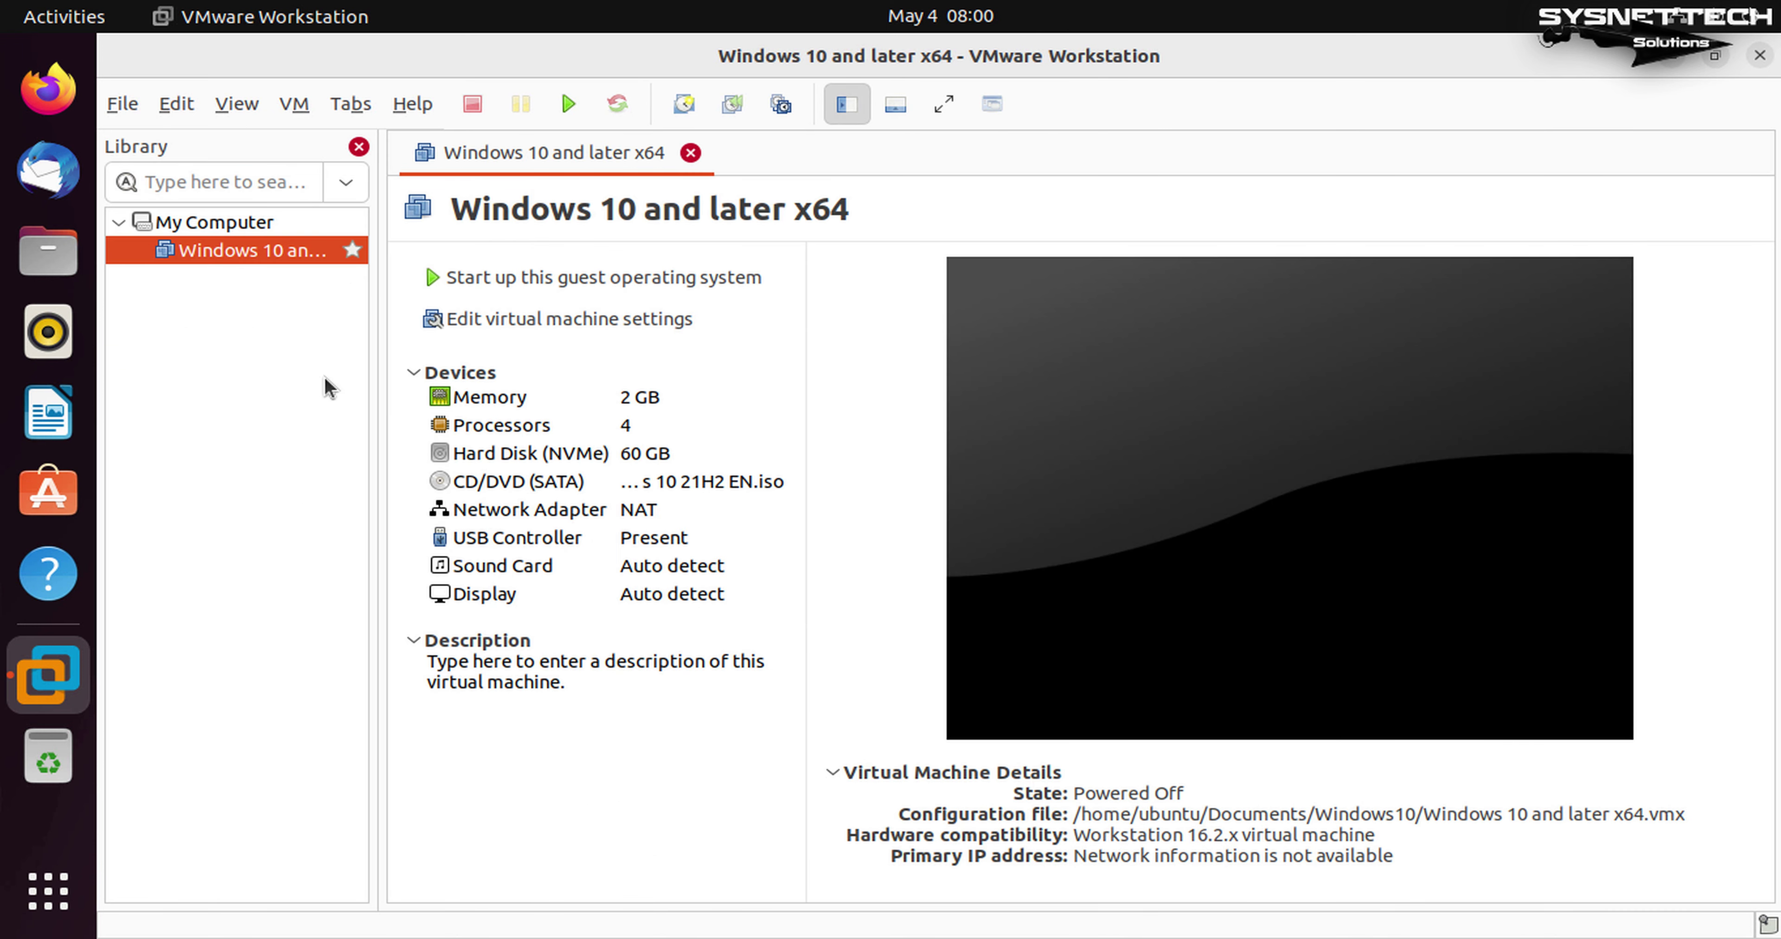
{"action": "right_click", "coordinate": [220, 256]}
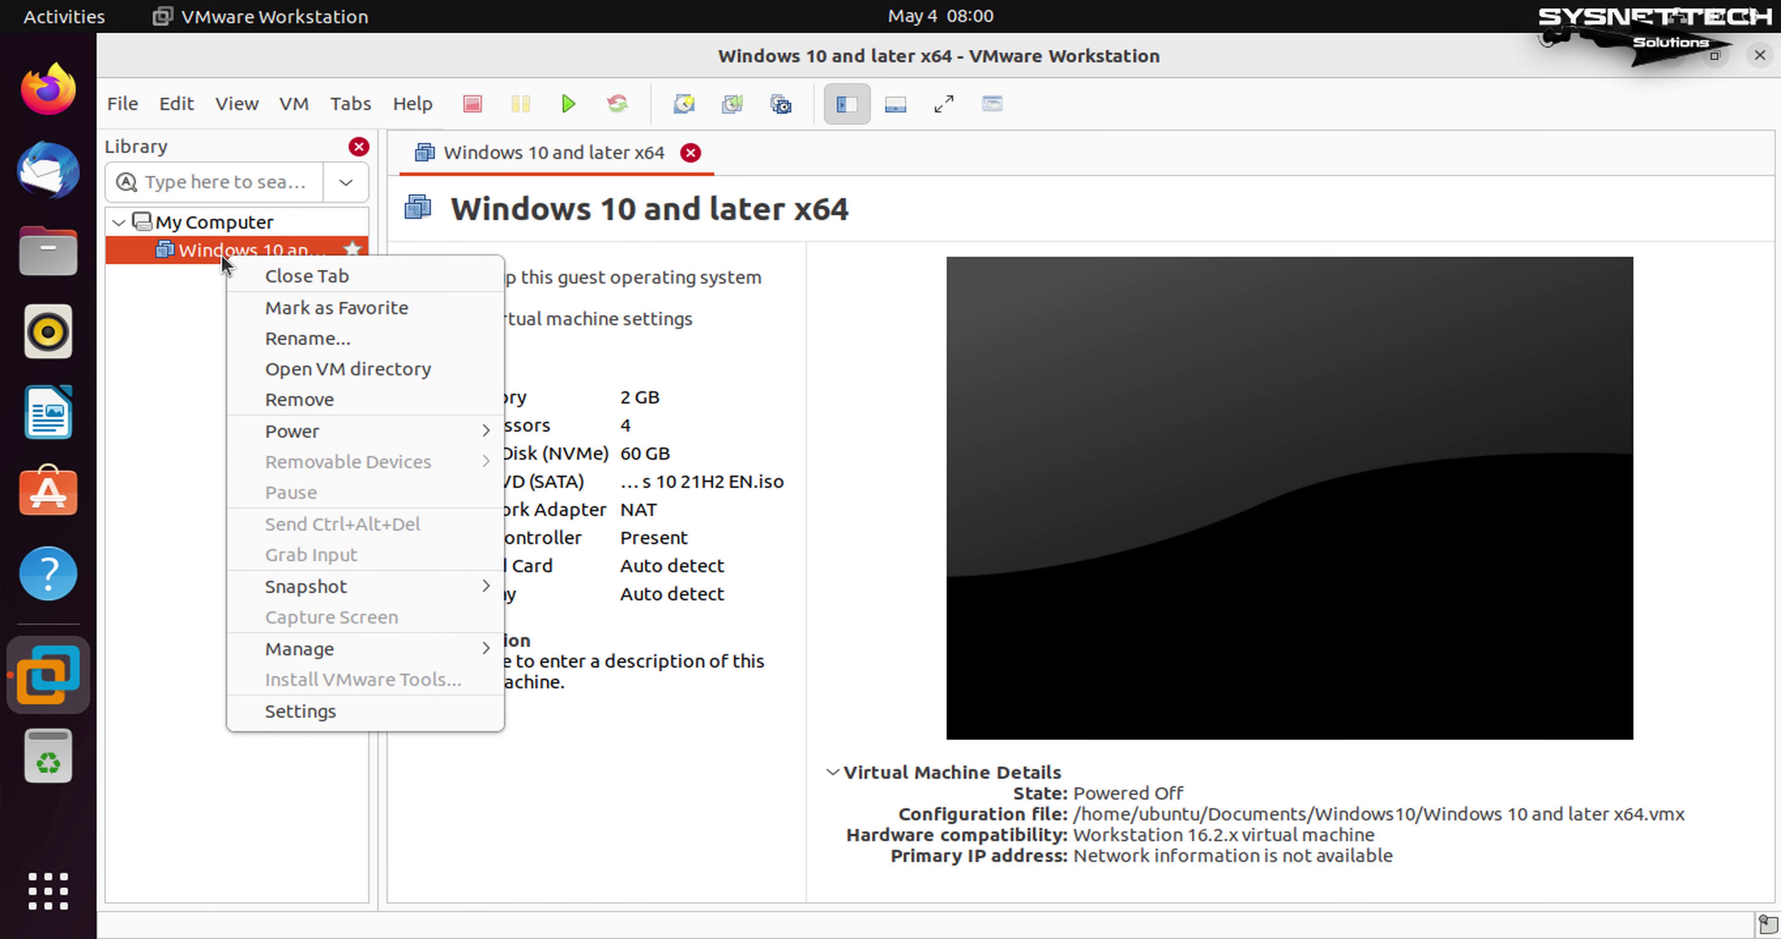
{"action": "left_click", "coordinate": [382, 369]}
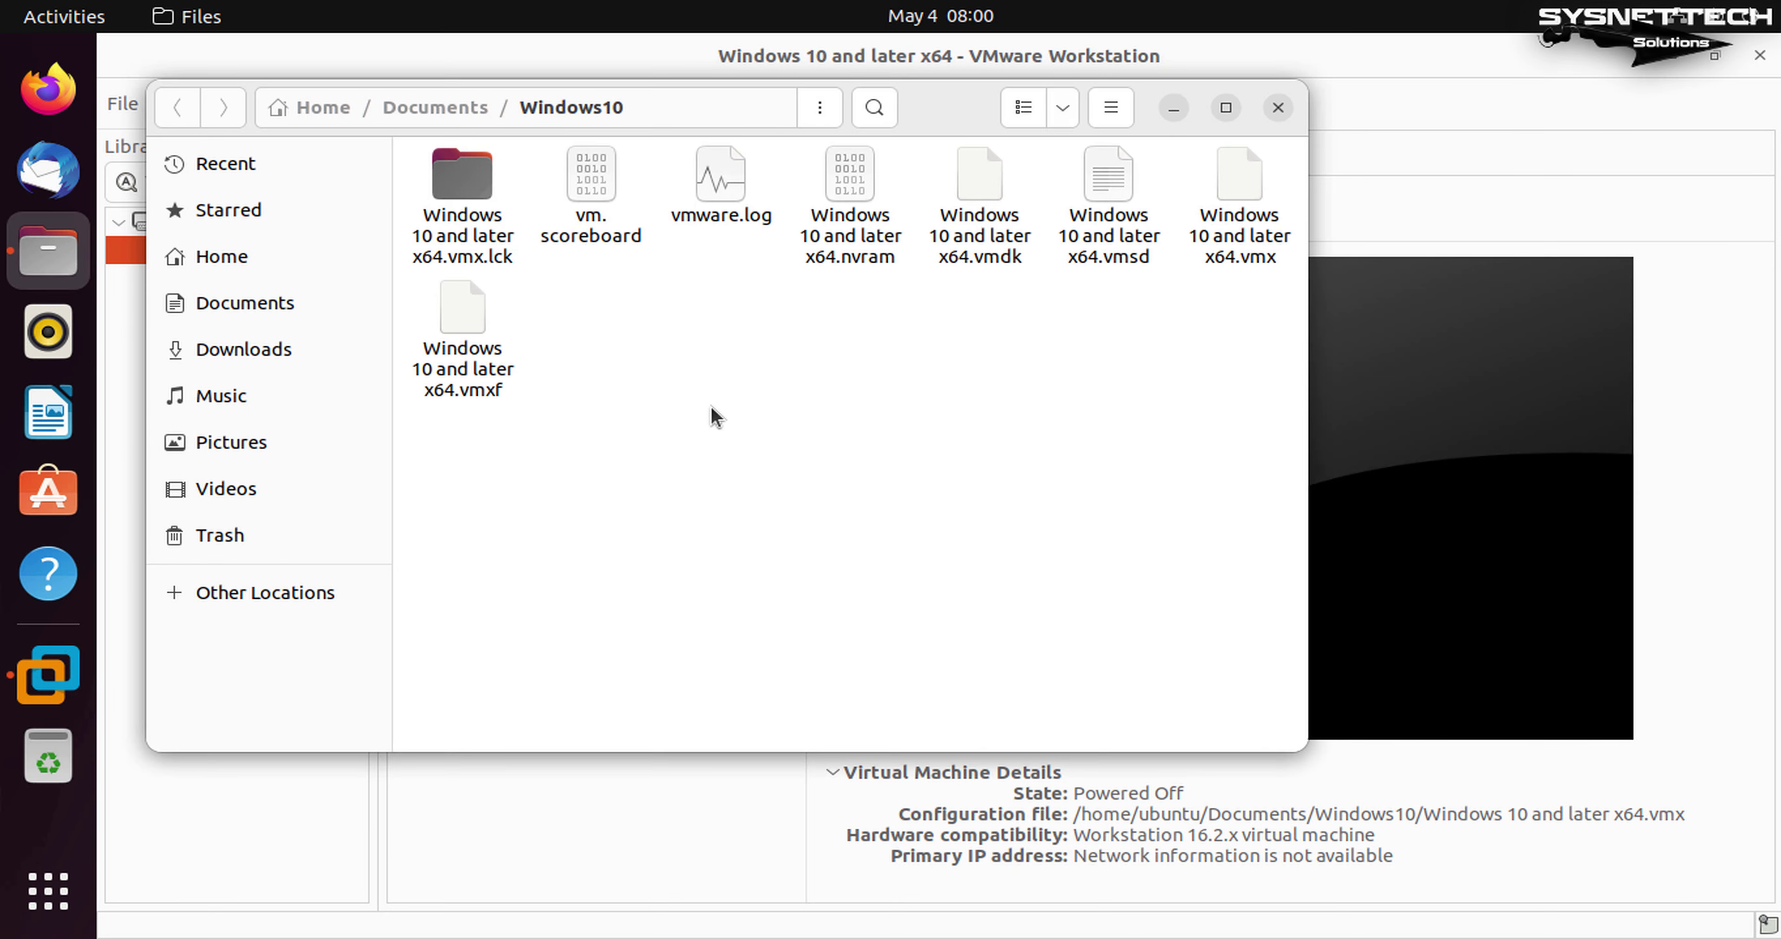
Step: Move the Files window aside, go up to the Documents folder to examine it, and return to VMware Workstation
{"action": "left_click_drag", "start_coordinate": [944, 110], "coordinate": [1271, 172]}
{"action": "left_click", "coordinate": [230, 536]}
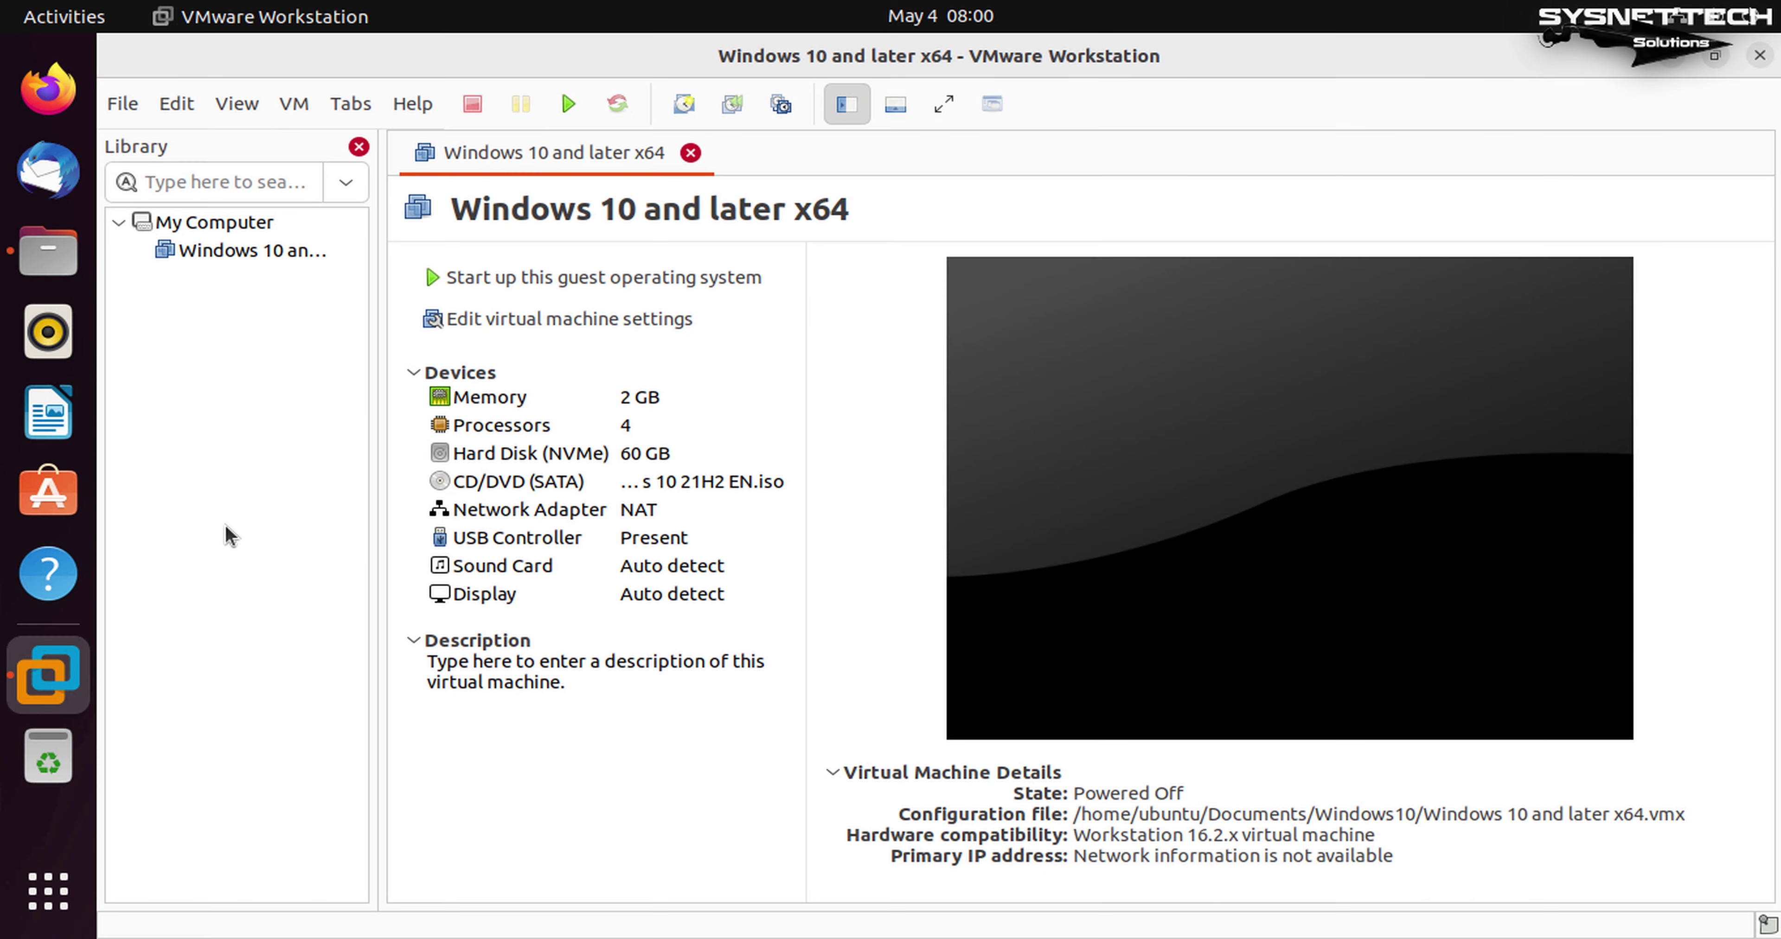
{"action": "key", "text": "alt+Tab"}
{"action": "left_click", "coordinate": [749, 168]}
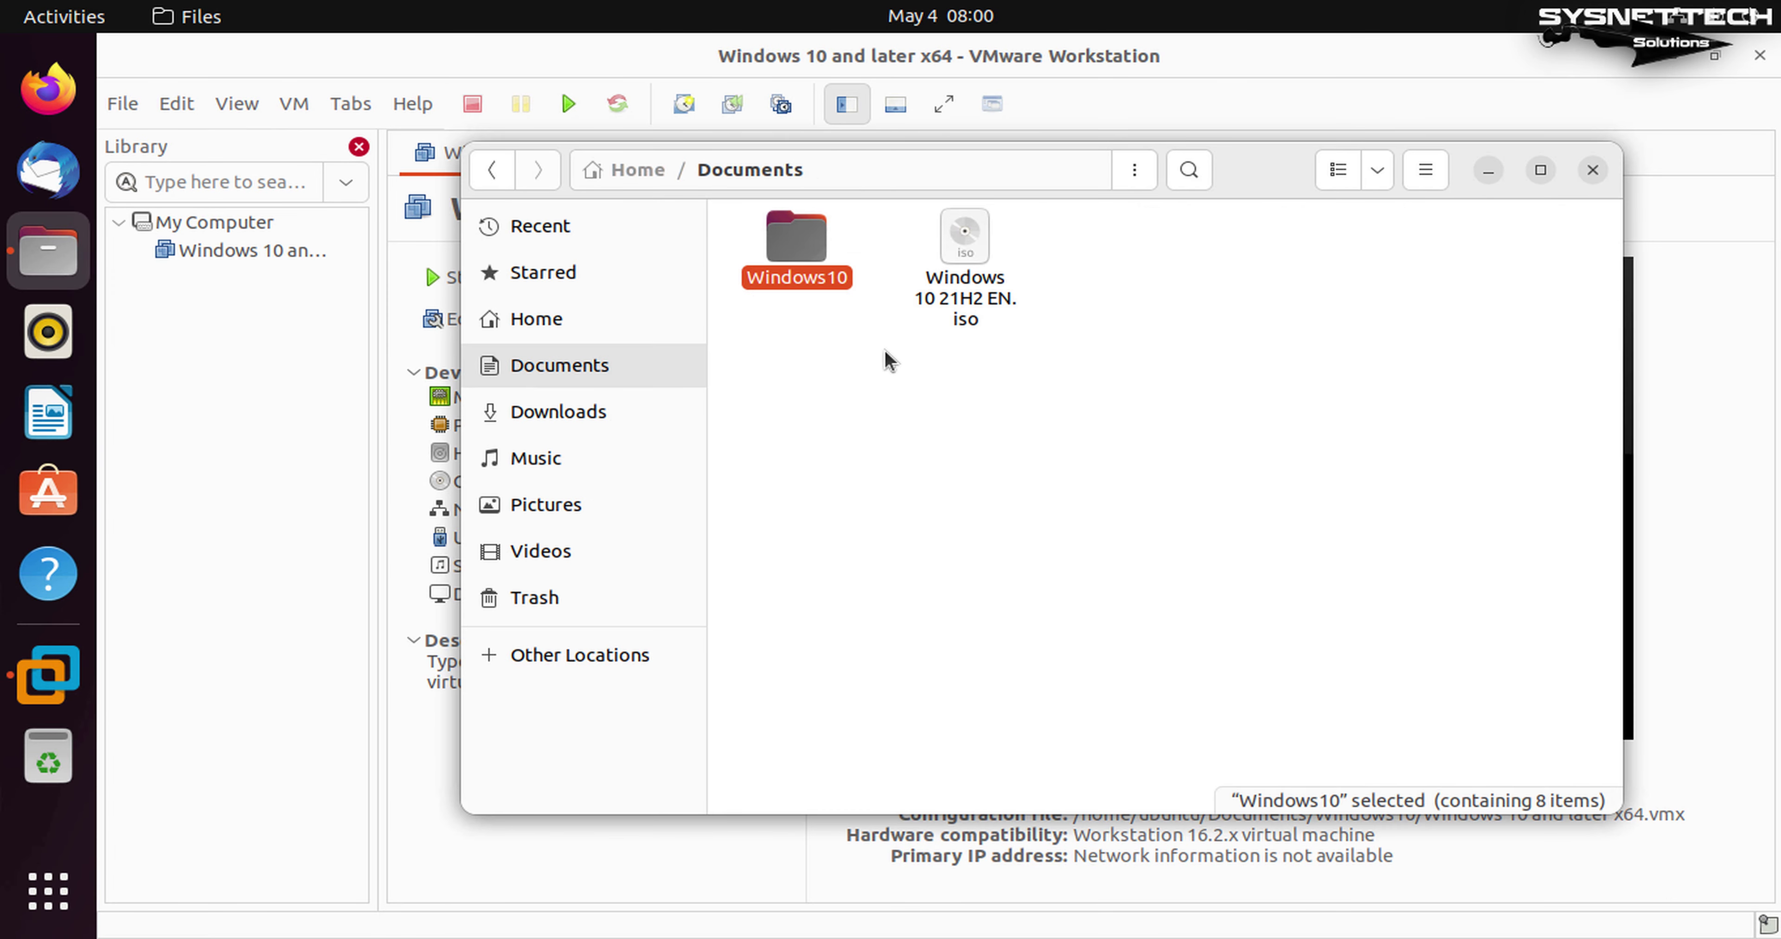
{"action": "left_click", "coordinate": [285, 453]}
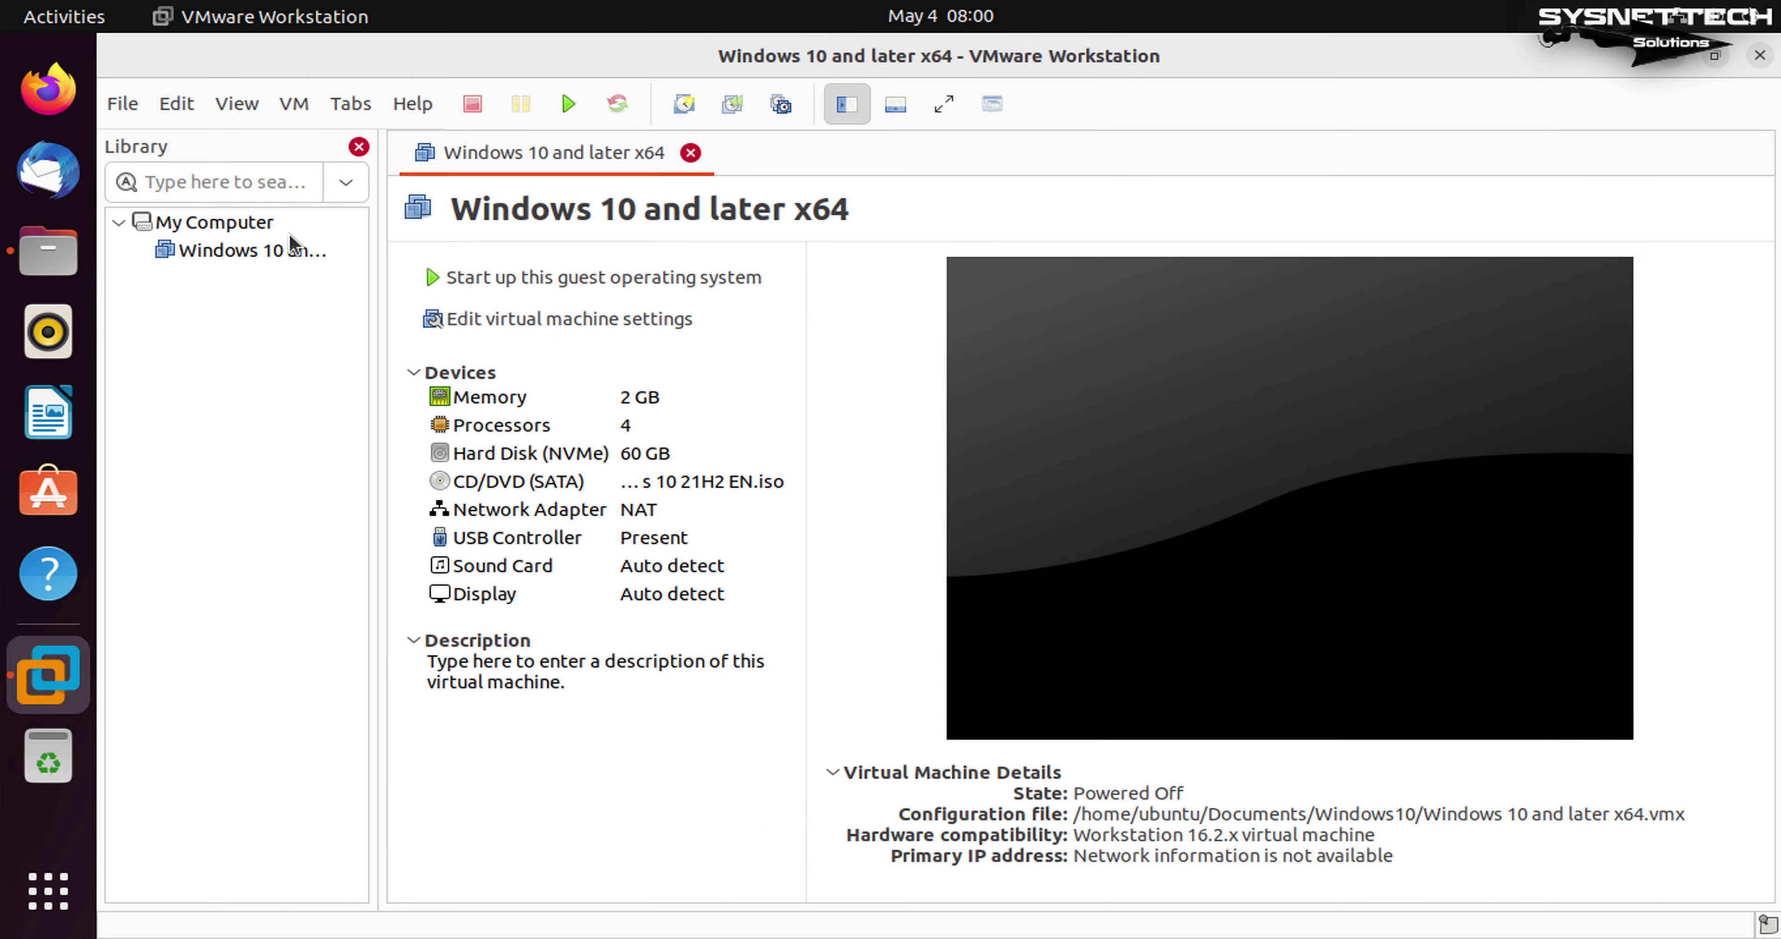
Step: Delete the Windows 10 virtual machine permanently from disk
{"action": "right_click", "coordinate": [282, 250]}
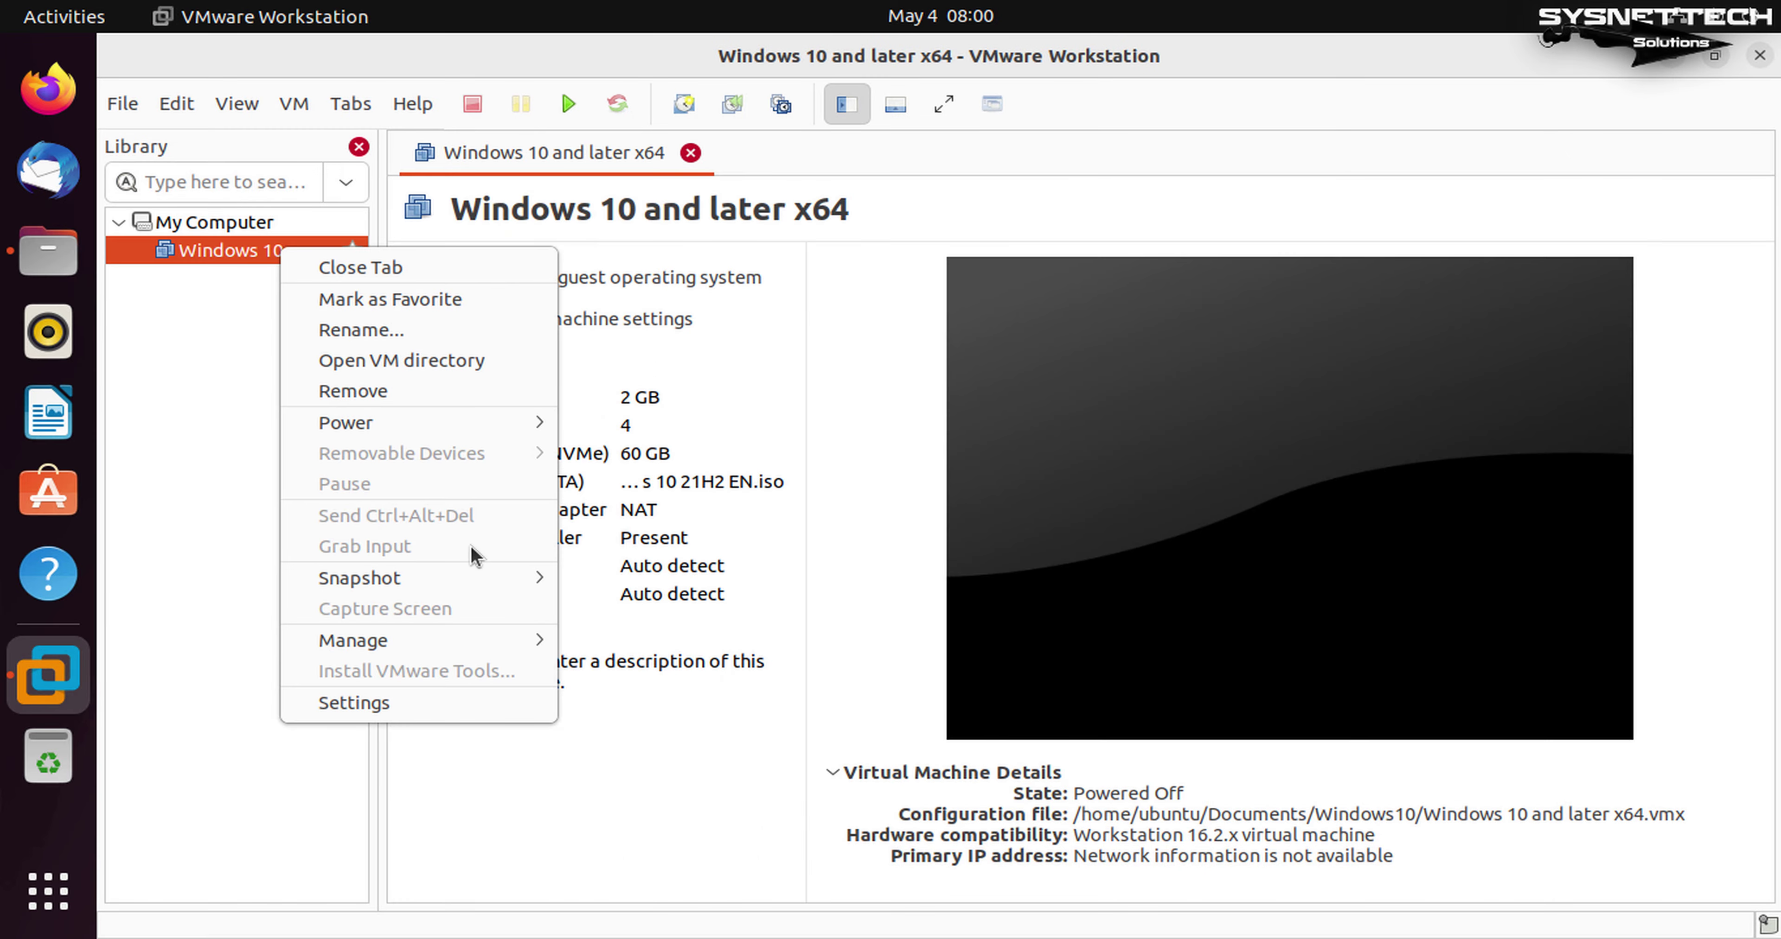
{"action": "mouse_move", "coordinate": [477, 644]}
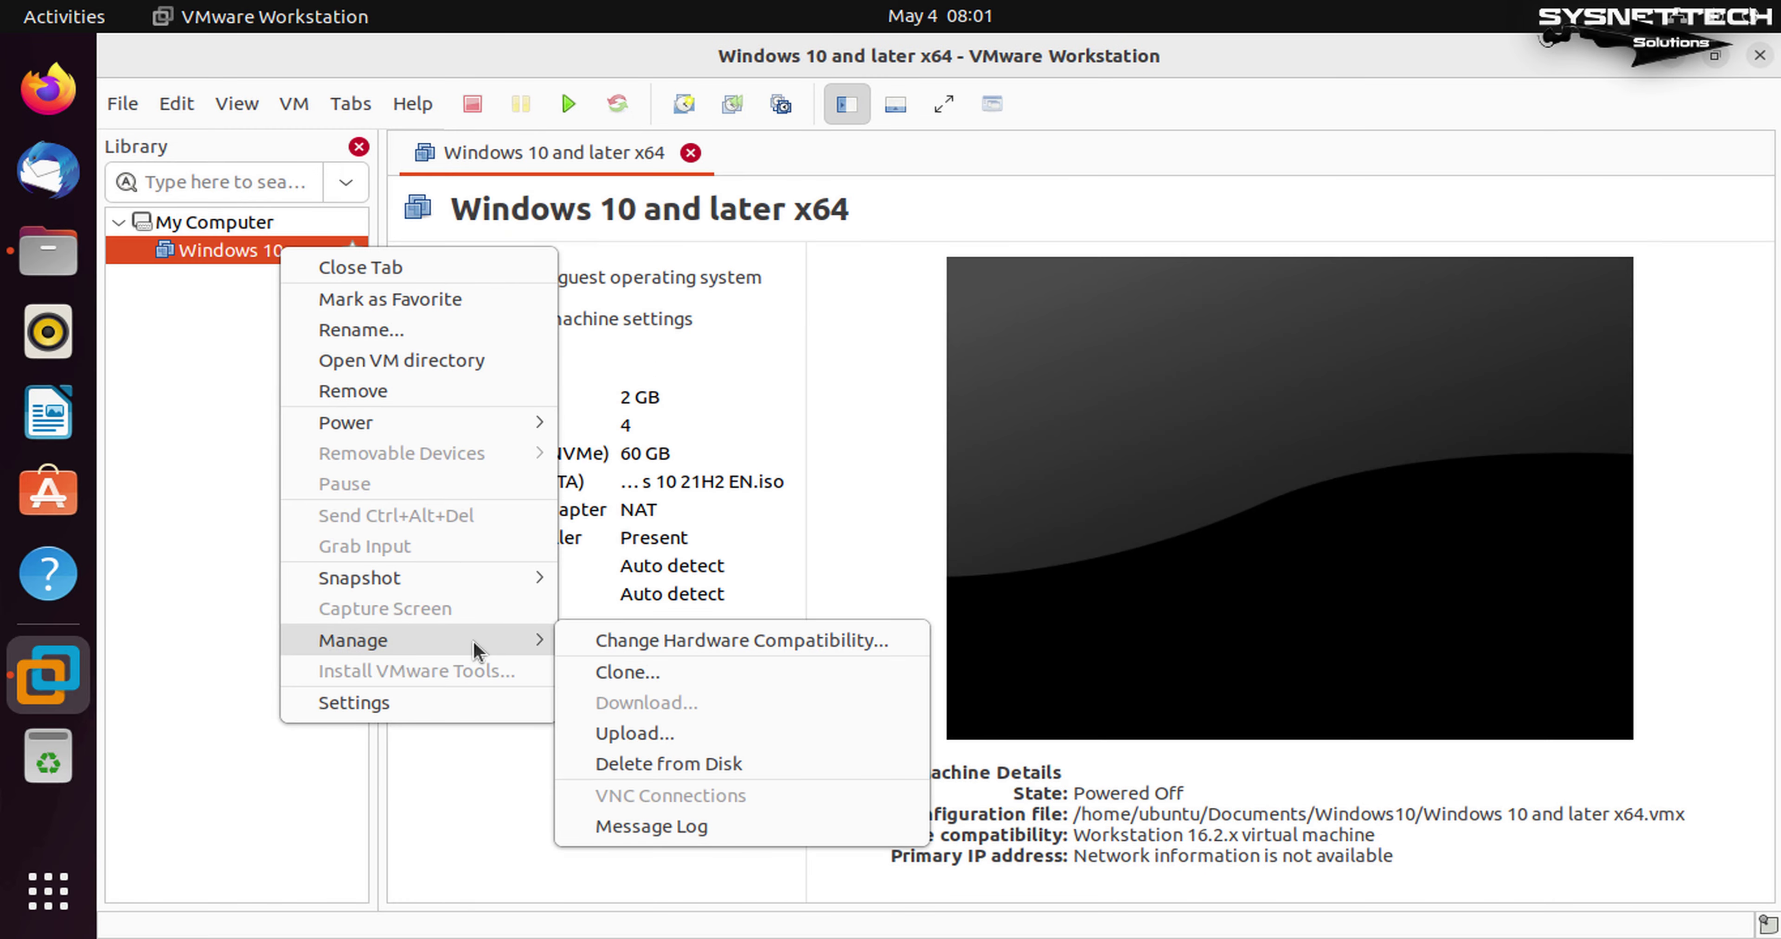
{"action": "left_click", "coordinate": [703, 767]}
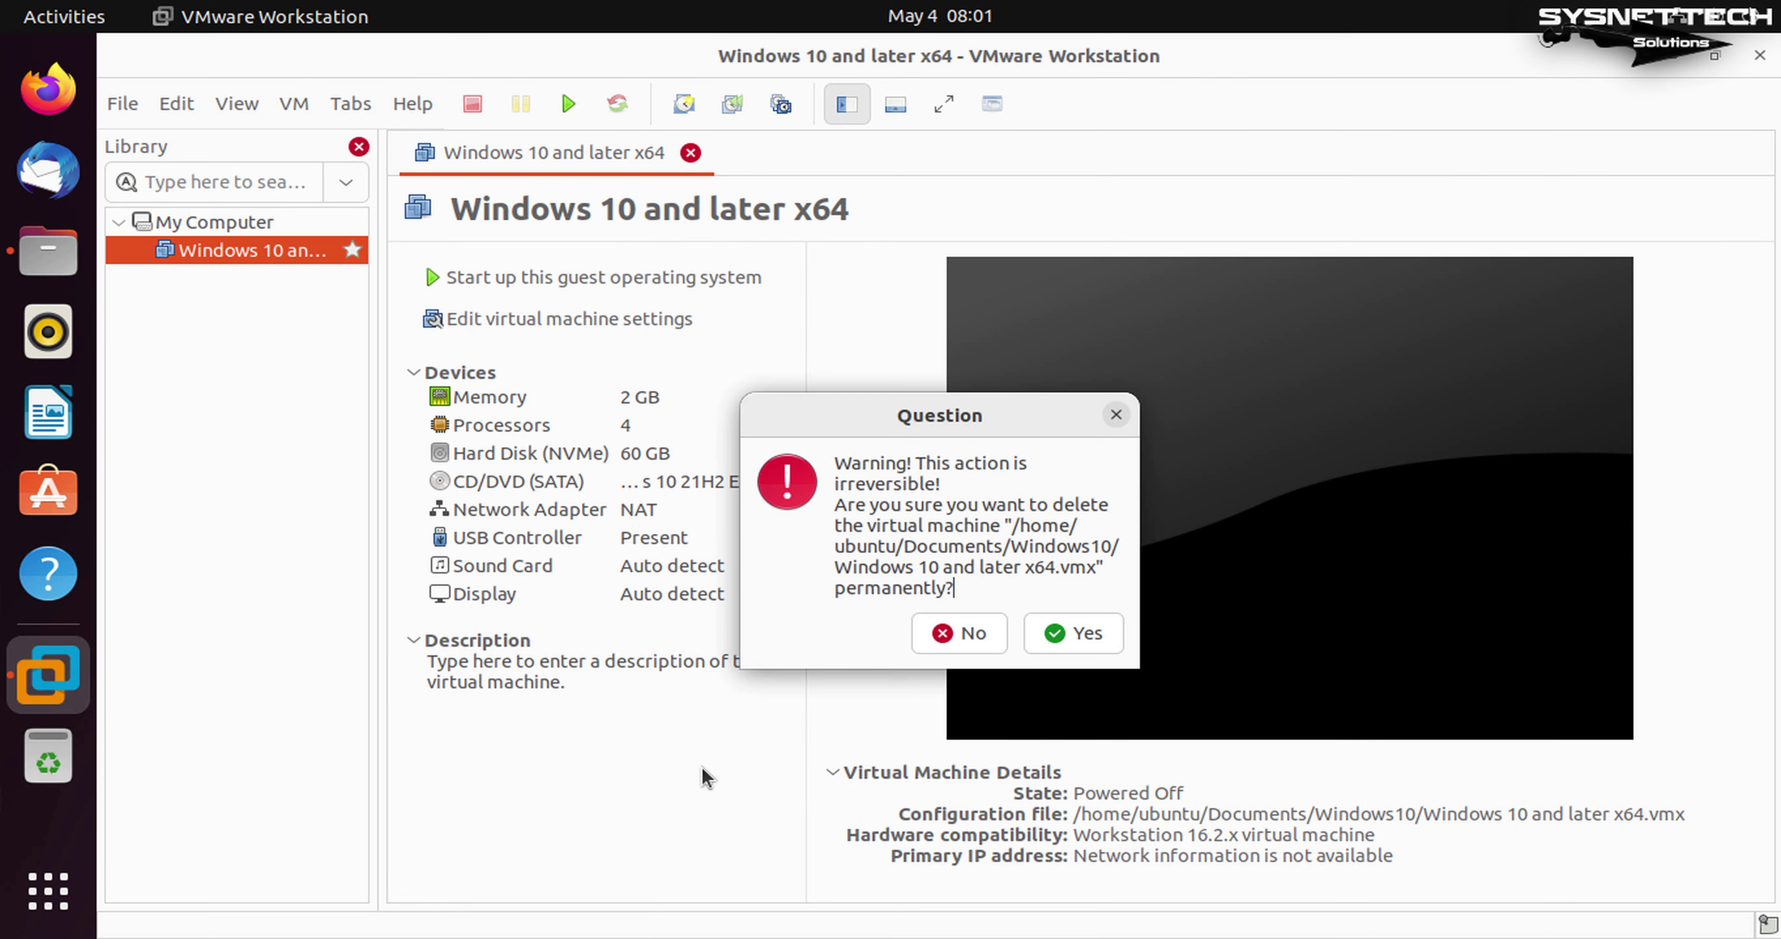
{"action": "left_click", "coordinate": [1083, 635]}
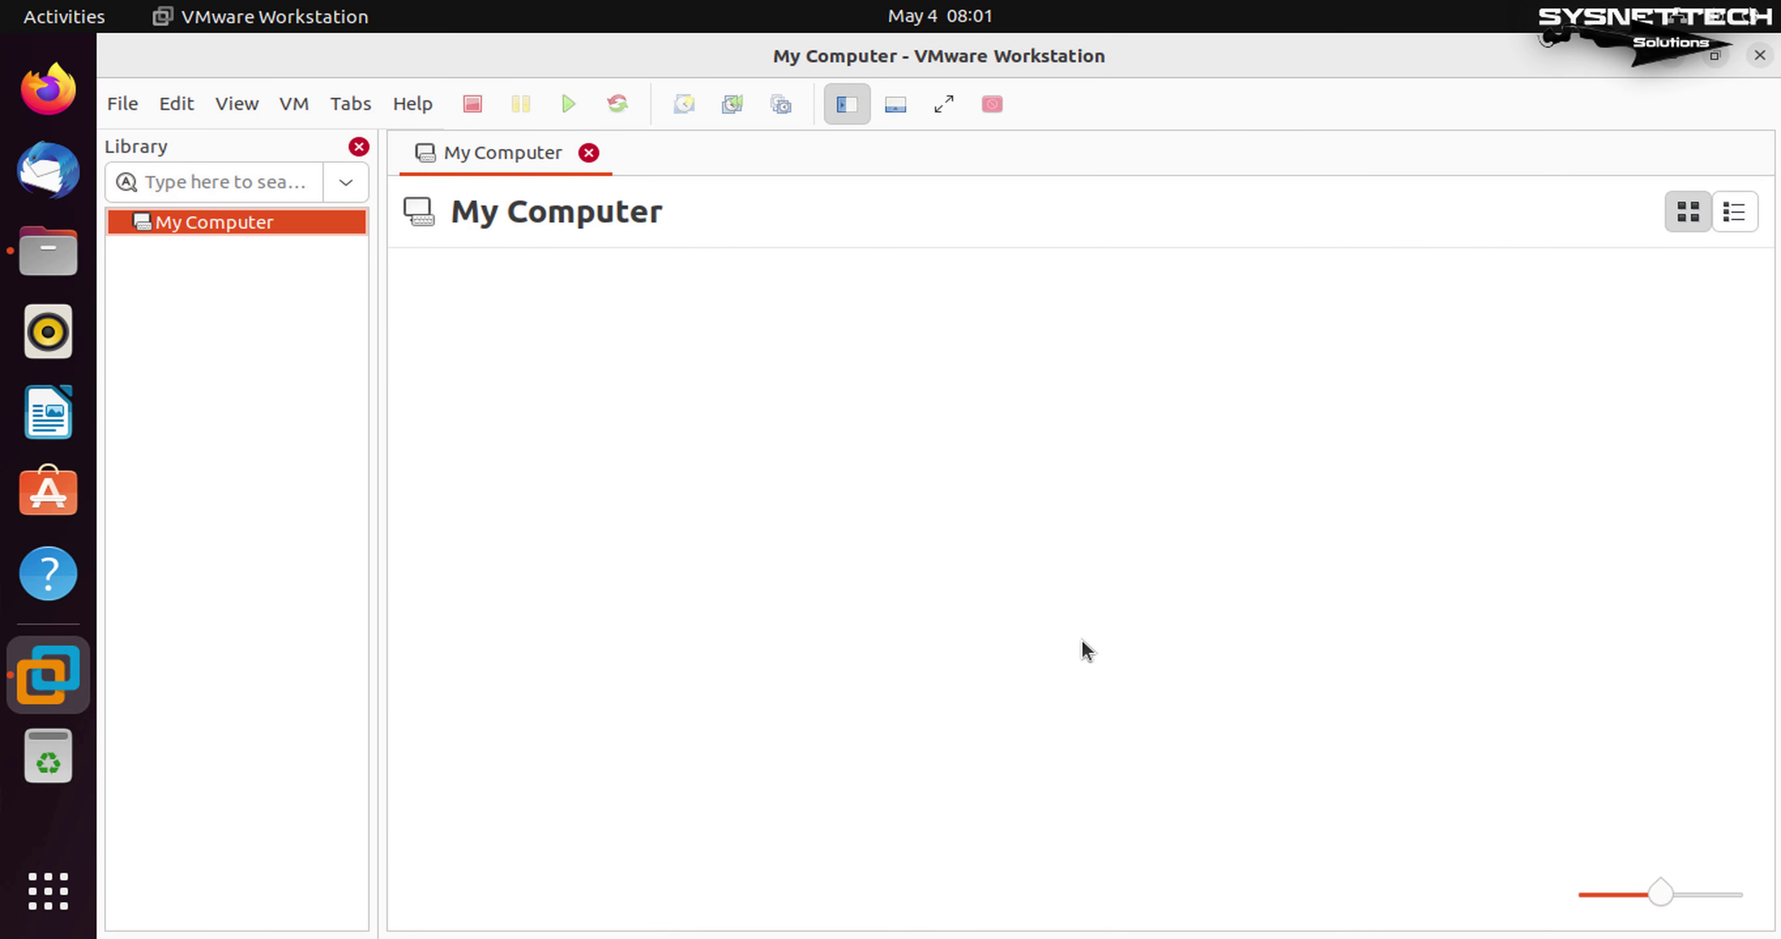
Step: Check in Files that the Windows10 folder is gone from Documents, and close both Files and VMware Workstation
{"action": "key", "text": "alt+Tab"}
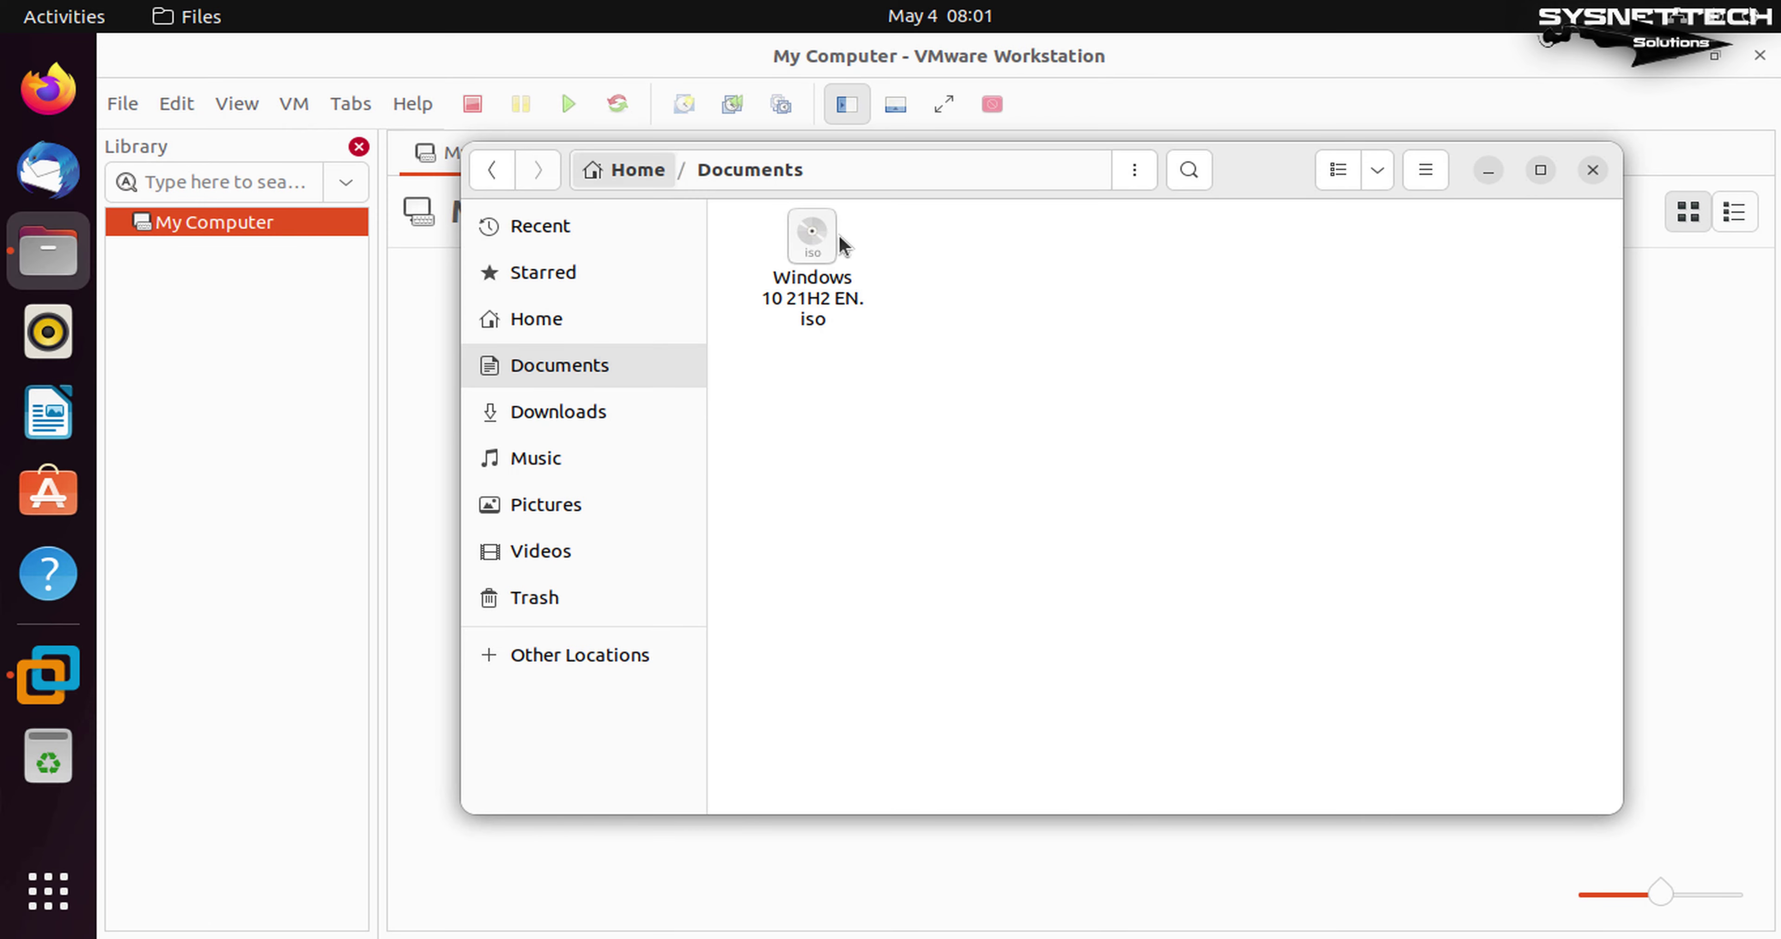
{"action": "left_click_drag", "start_coordinate": [906, 290], "coordinate": [1016, 220]}
{"action": "left_click", "coordinate": [1591, 169]}
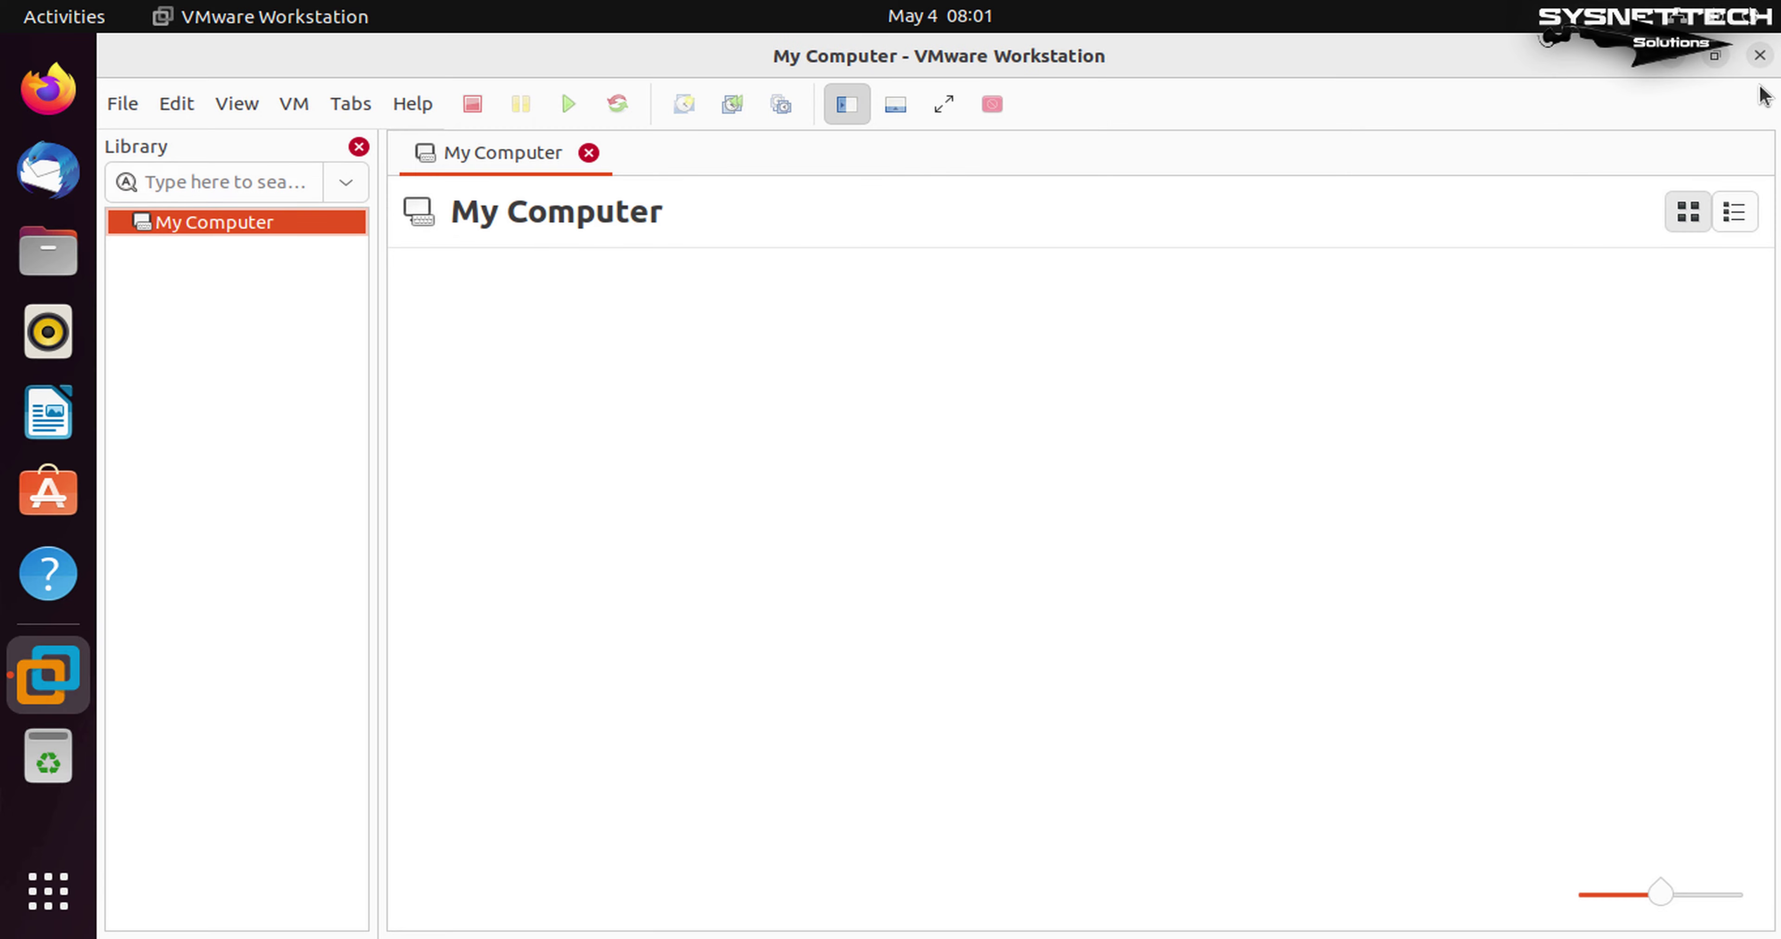
{"action": "left_click", "coordinate": [1759, 55]}
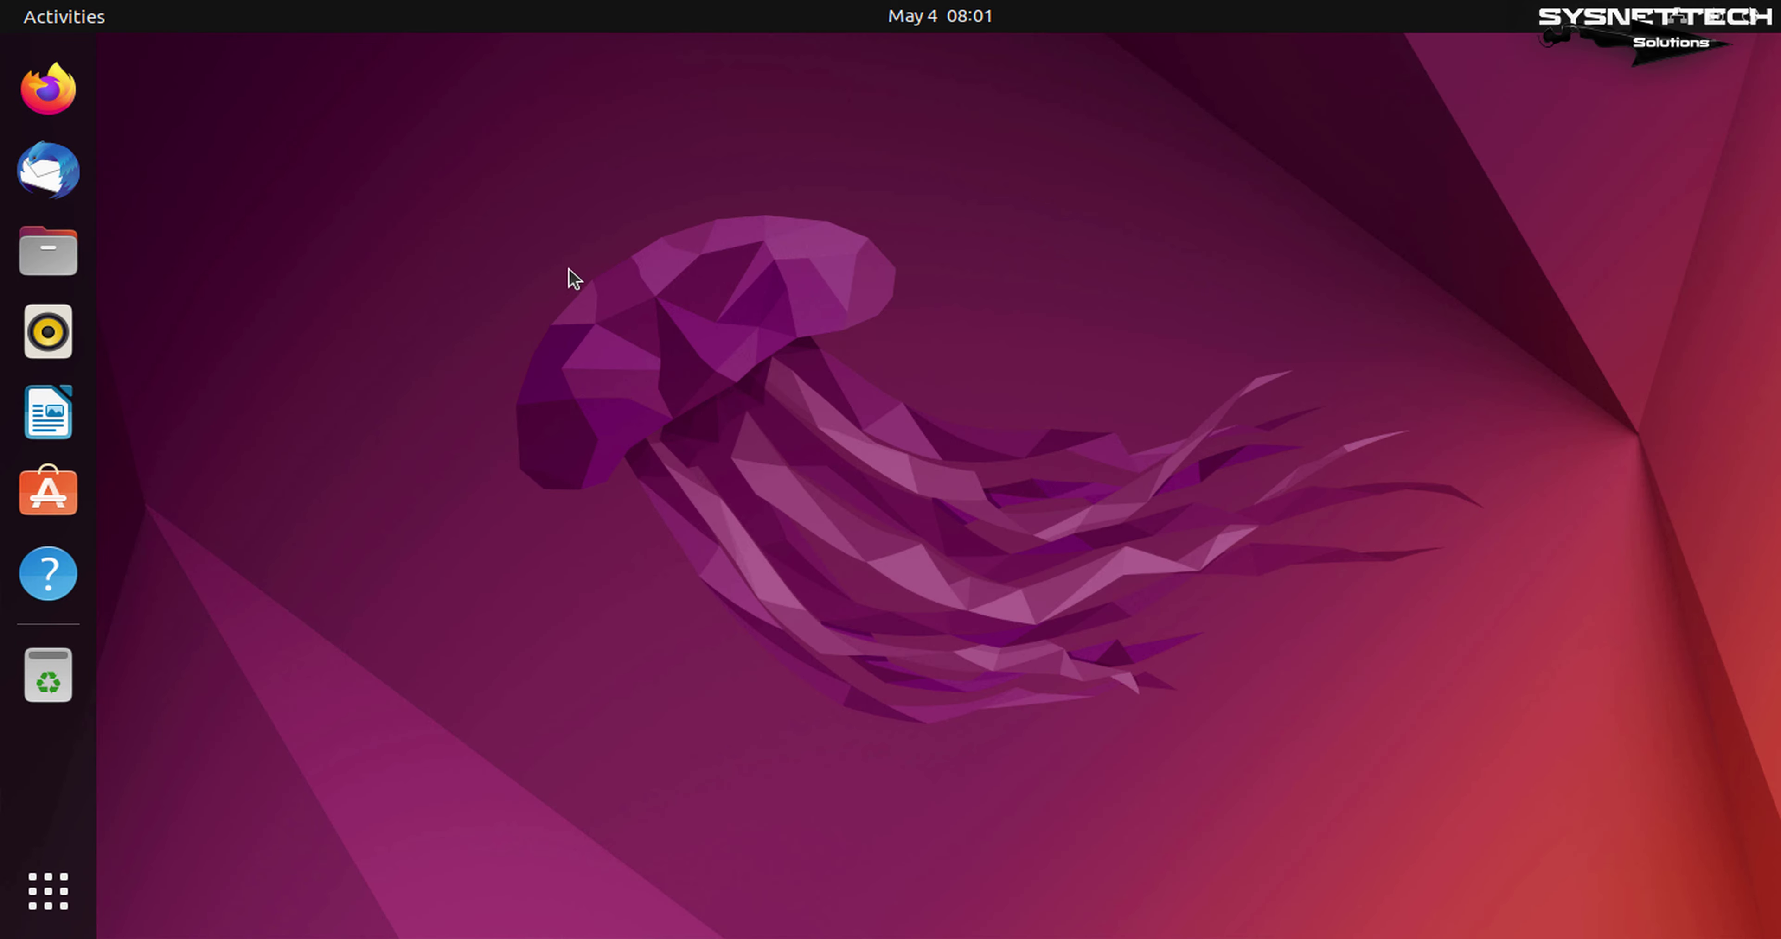
Step: Open a terminal from the desktop and list the installed VMware products with vmware-installer --list-products
{"action": "right_click", "coordinate": [555, 215]}
{"action": "left_click", "coordinate": [775, 303]}
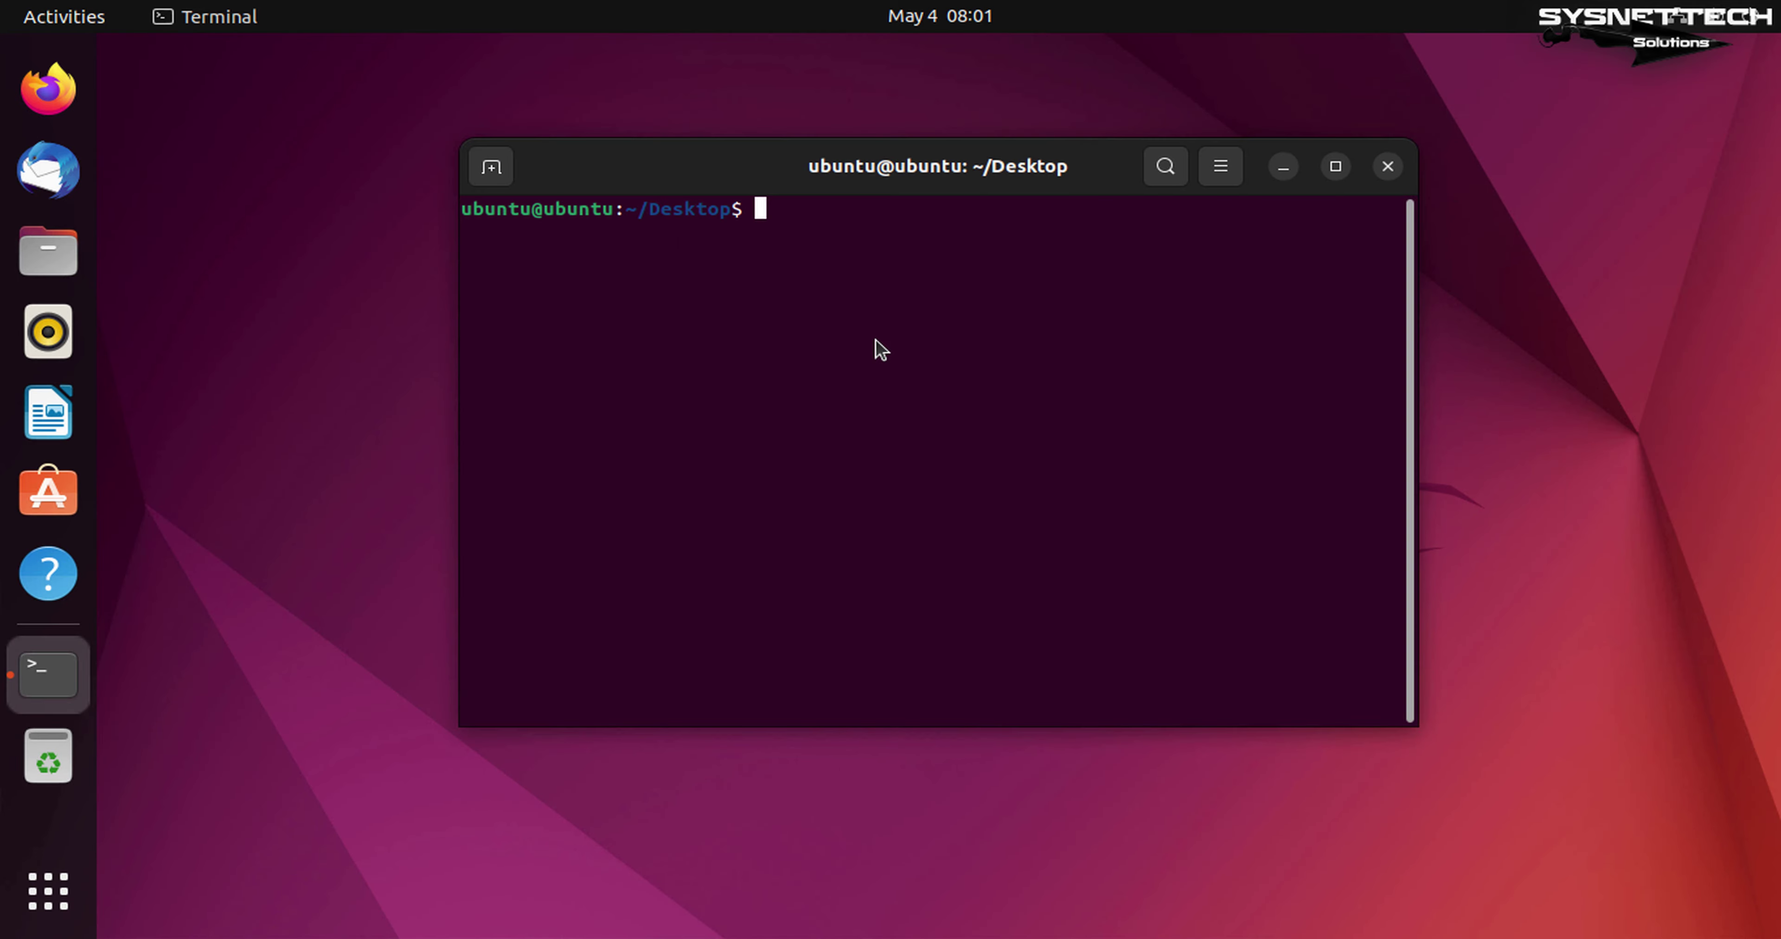
{"action": "left_click_drag", "start_coordinate": [1074, 183], "coordinate": [1042, 166]}
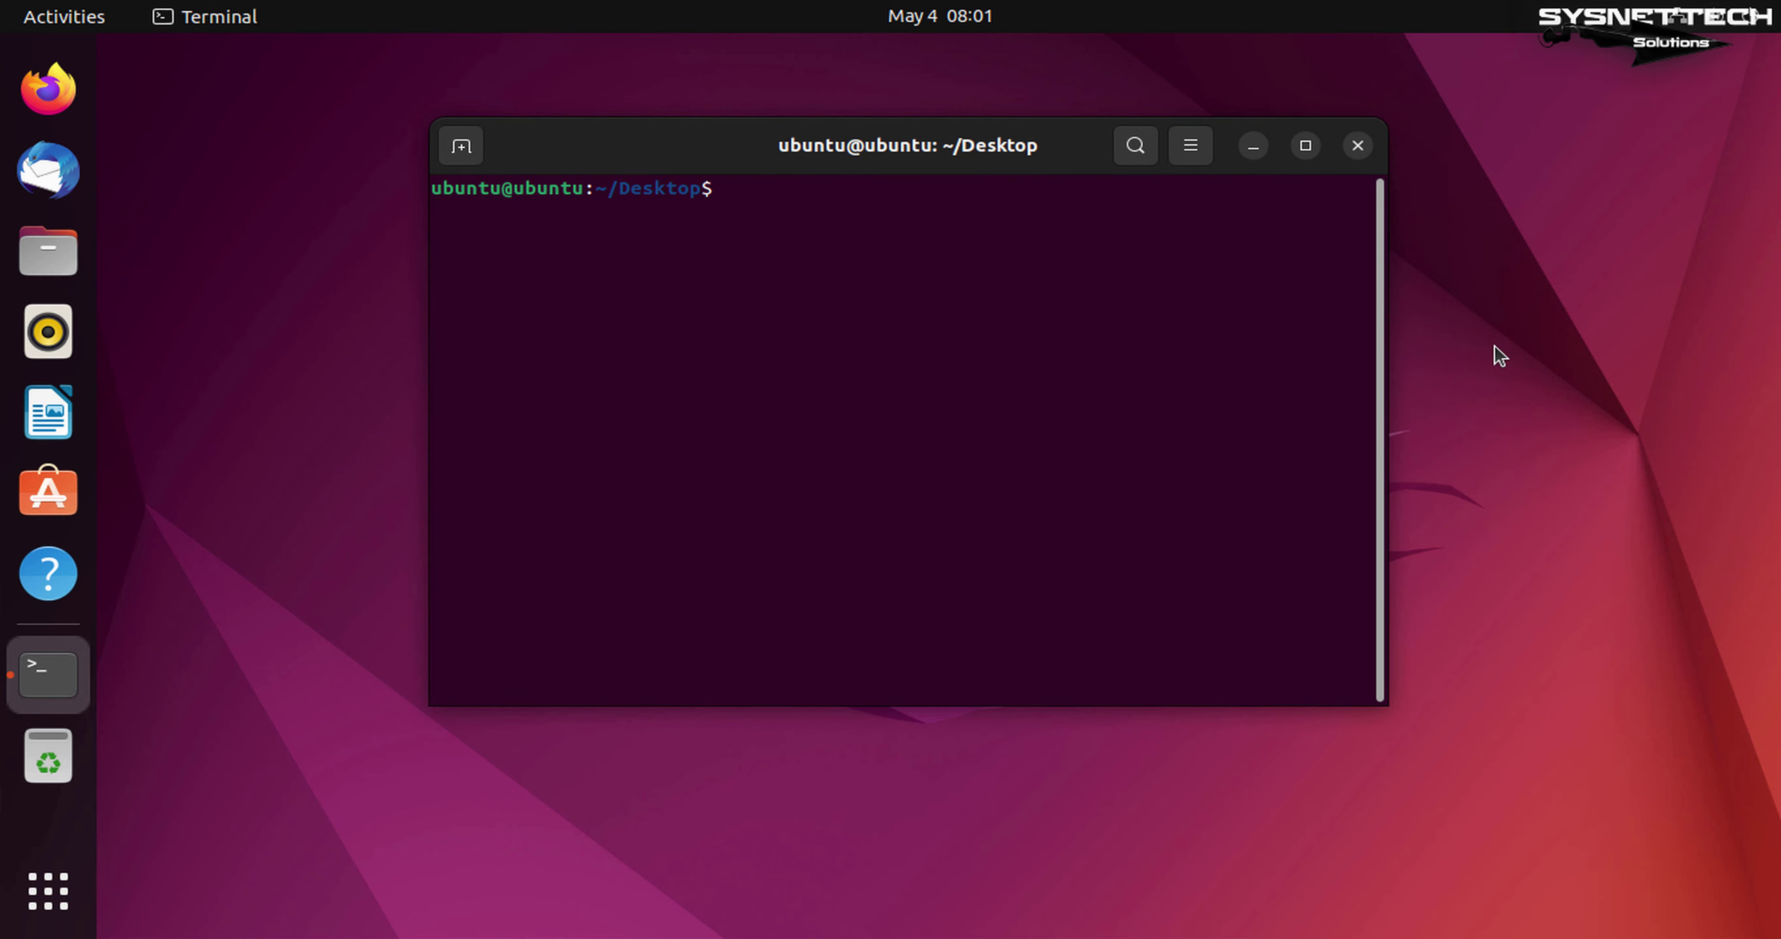
{"action": "type", "text": "vmware-in"}
{"action": "key", "text": "Tab"}
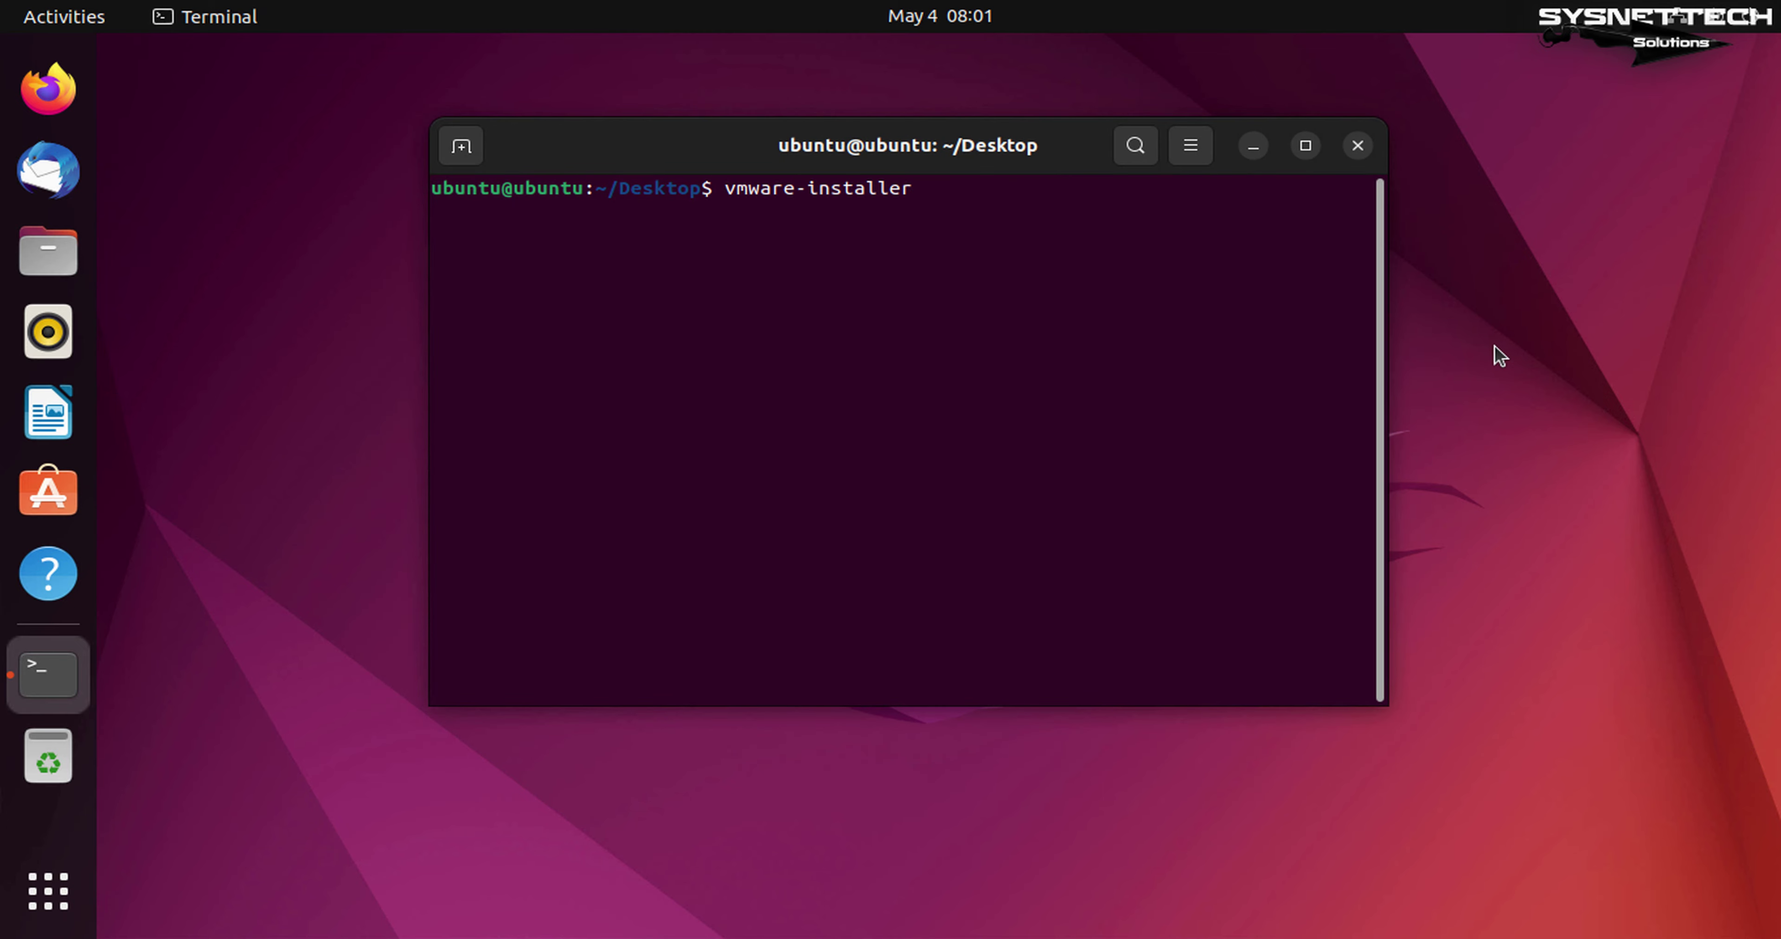
{"action": "type", "text": "--list-products"}
{"action": "key", "text": "Return"}
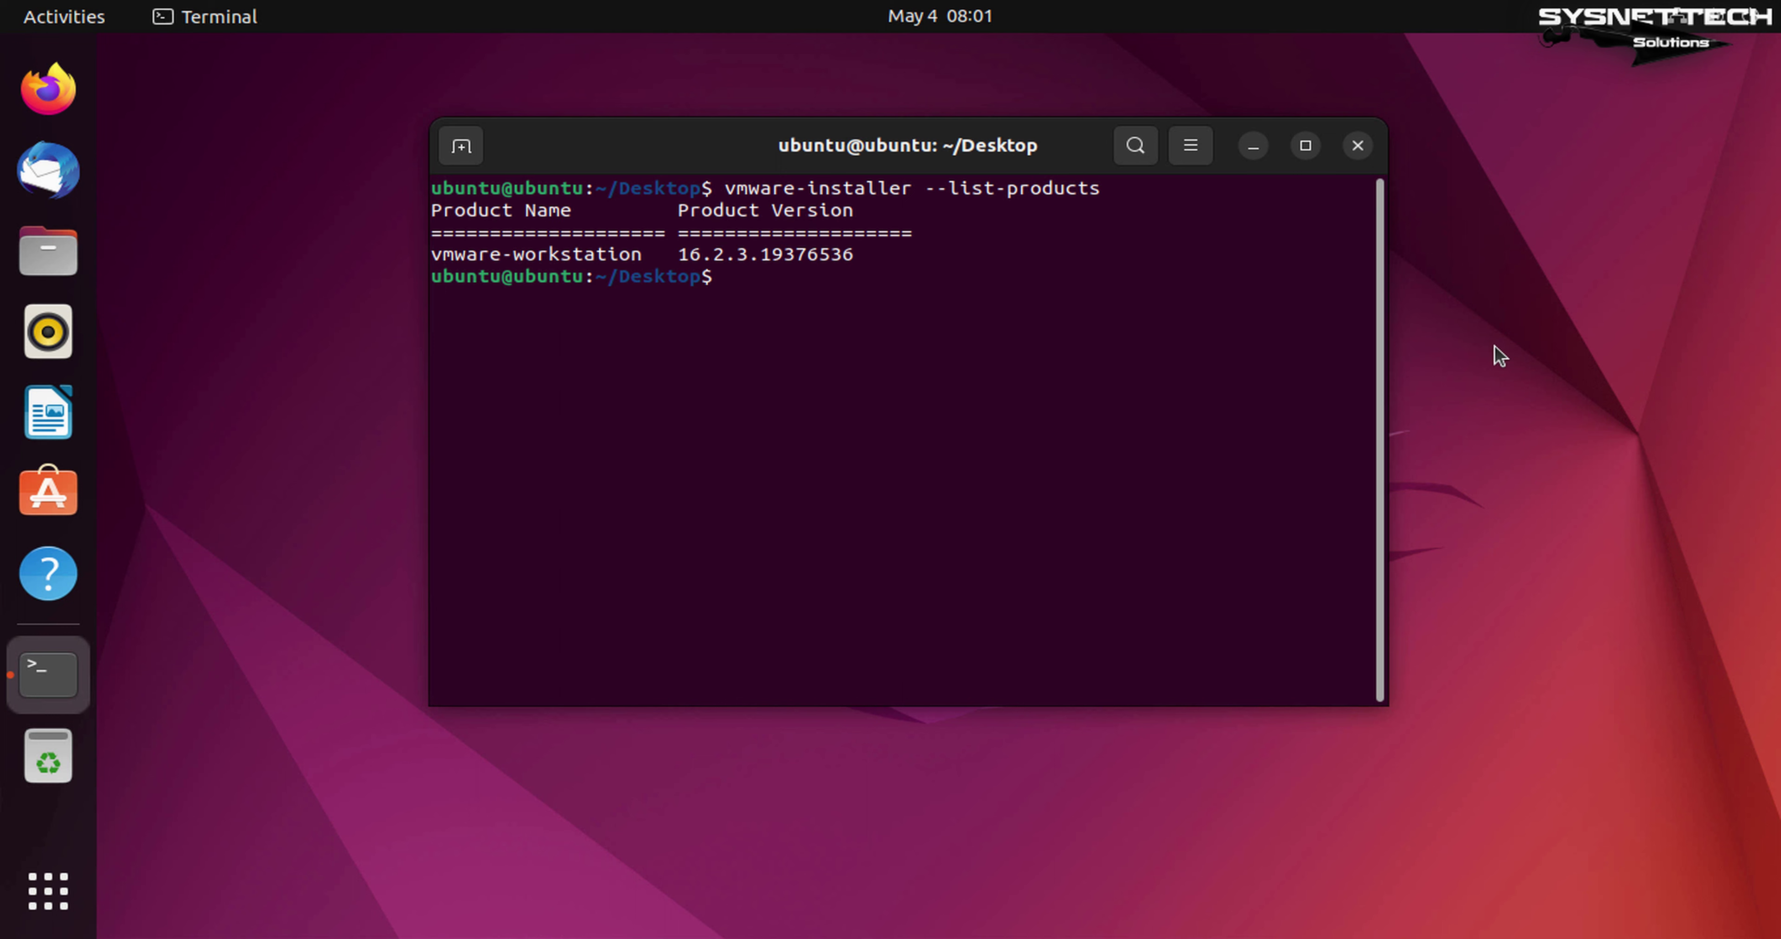
{"action": "triple_click", "coordinate": [754, 254]}
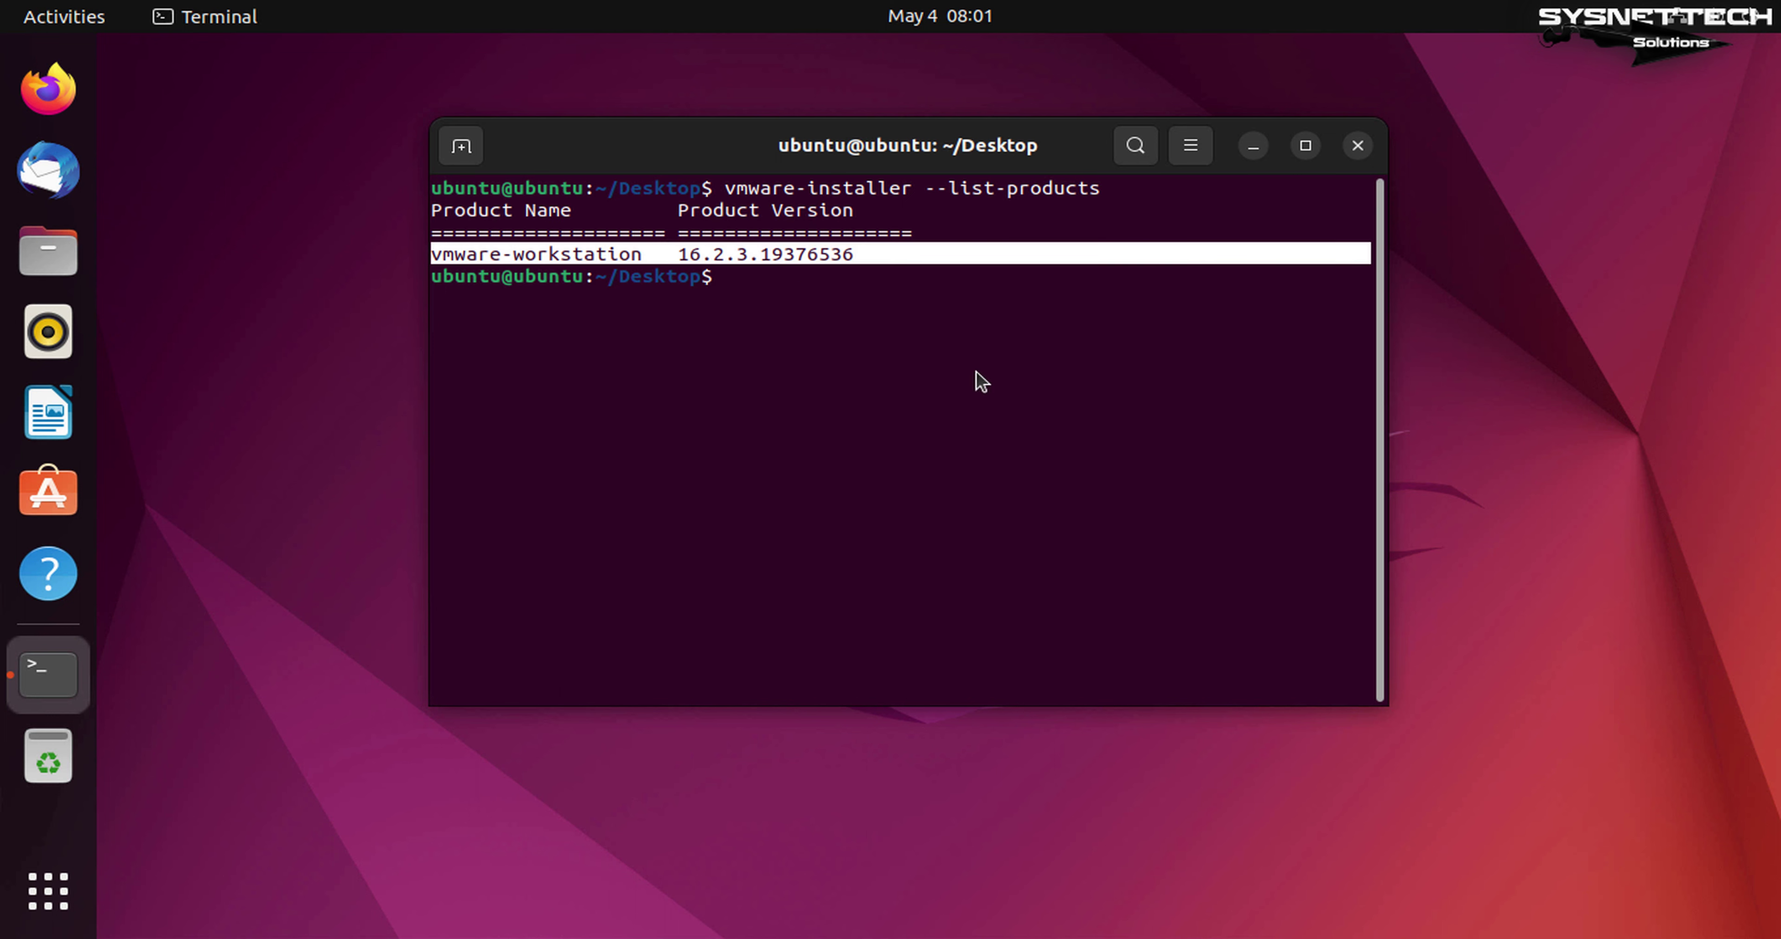
{"action": "left_click", "coordinate": [1147, 415]}
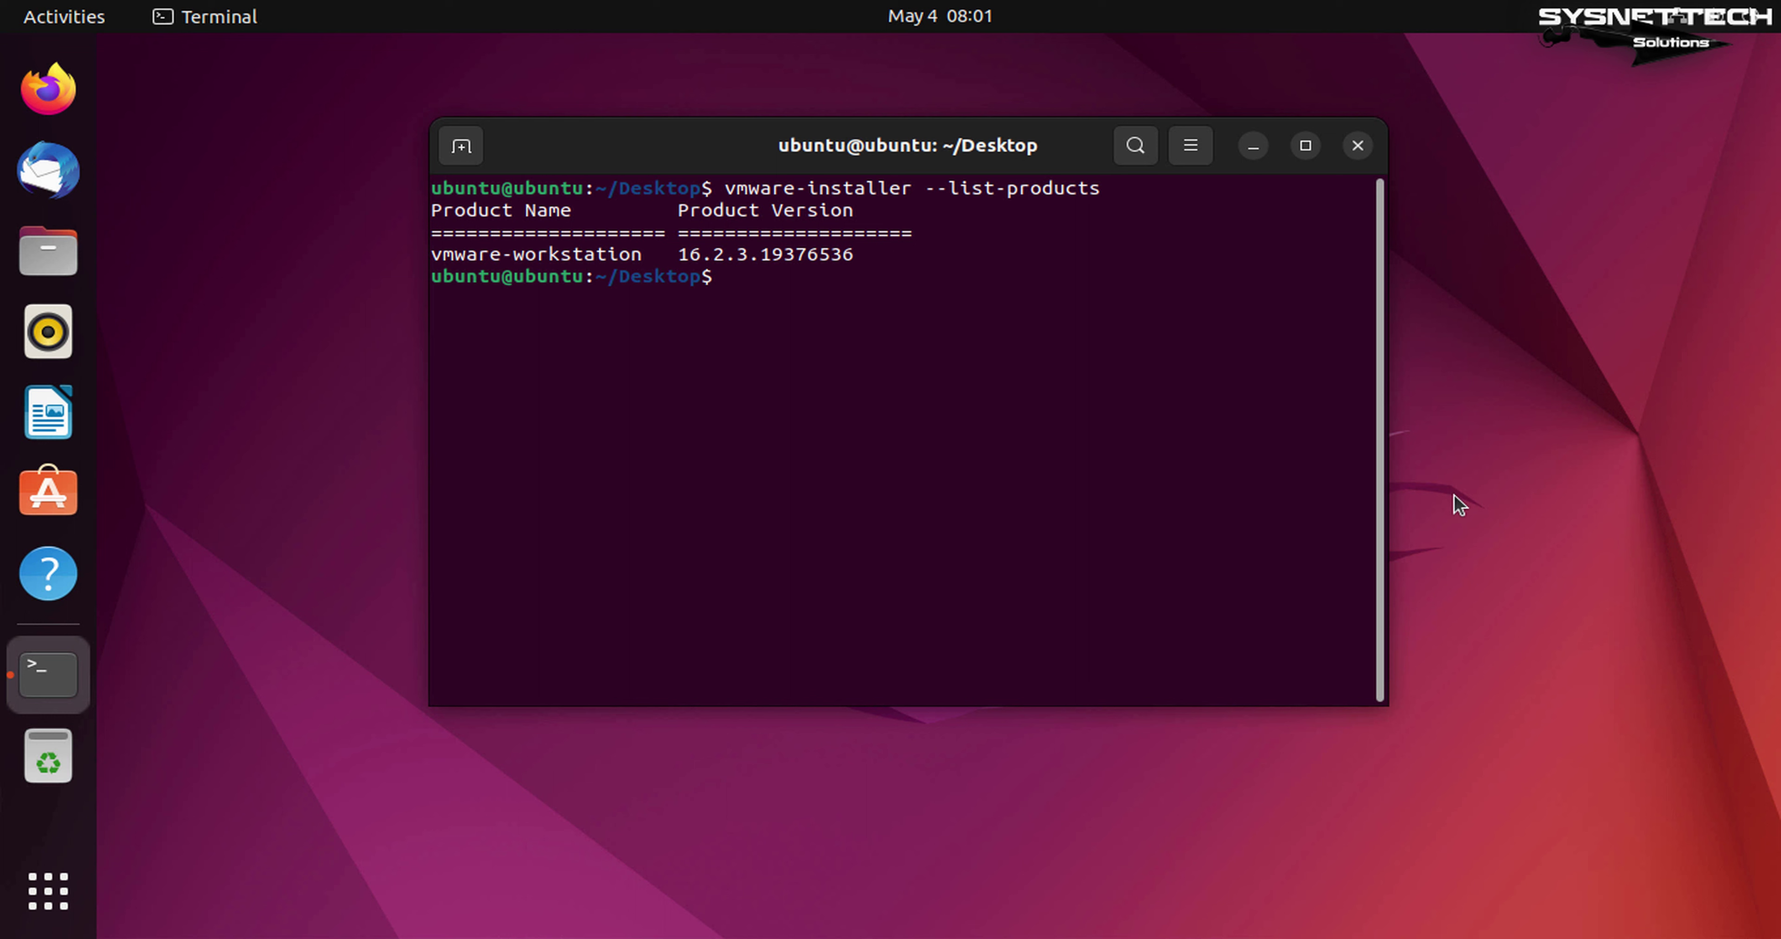
Step: Uninstall Workstation with sudo vmware-installer -u vmware-workstation, entering the account password and answering no to keeping the configuration files
{"action": "key", "text": "Return"}
{"action": "type", "text": "sudo"}
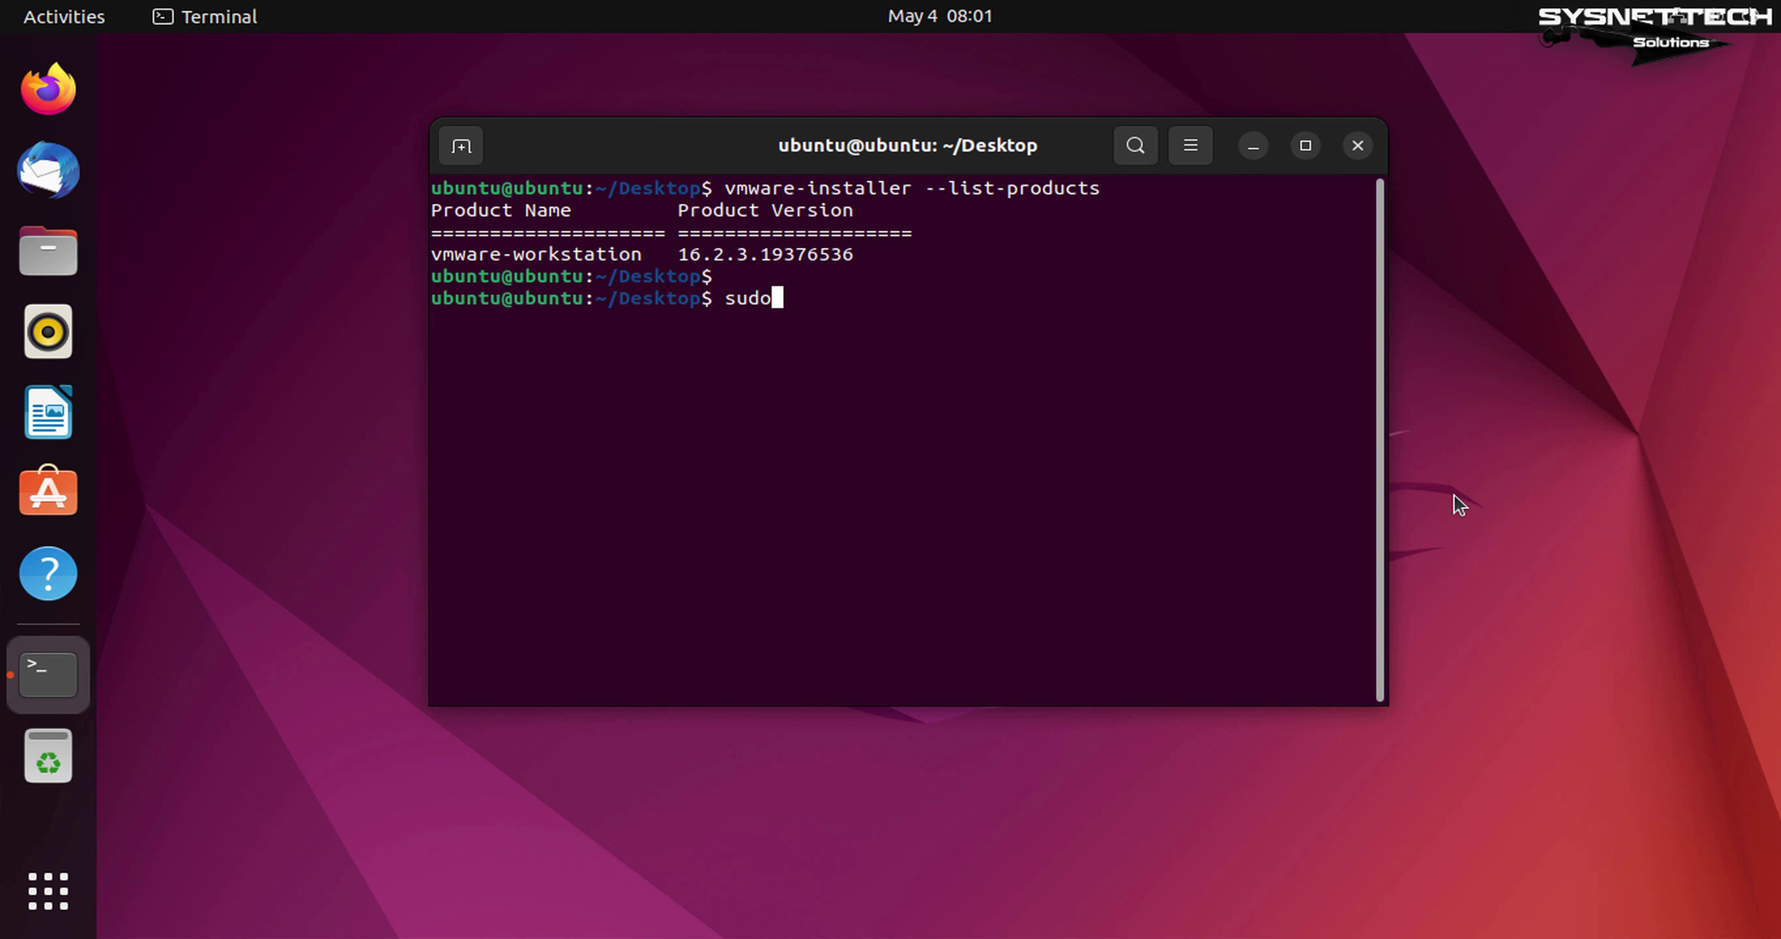
{"action": "type", "text": " vmware-ins"}
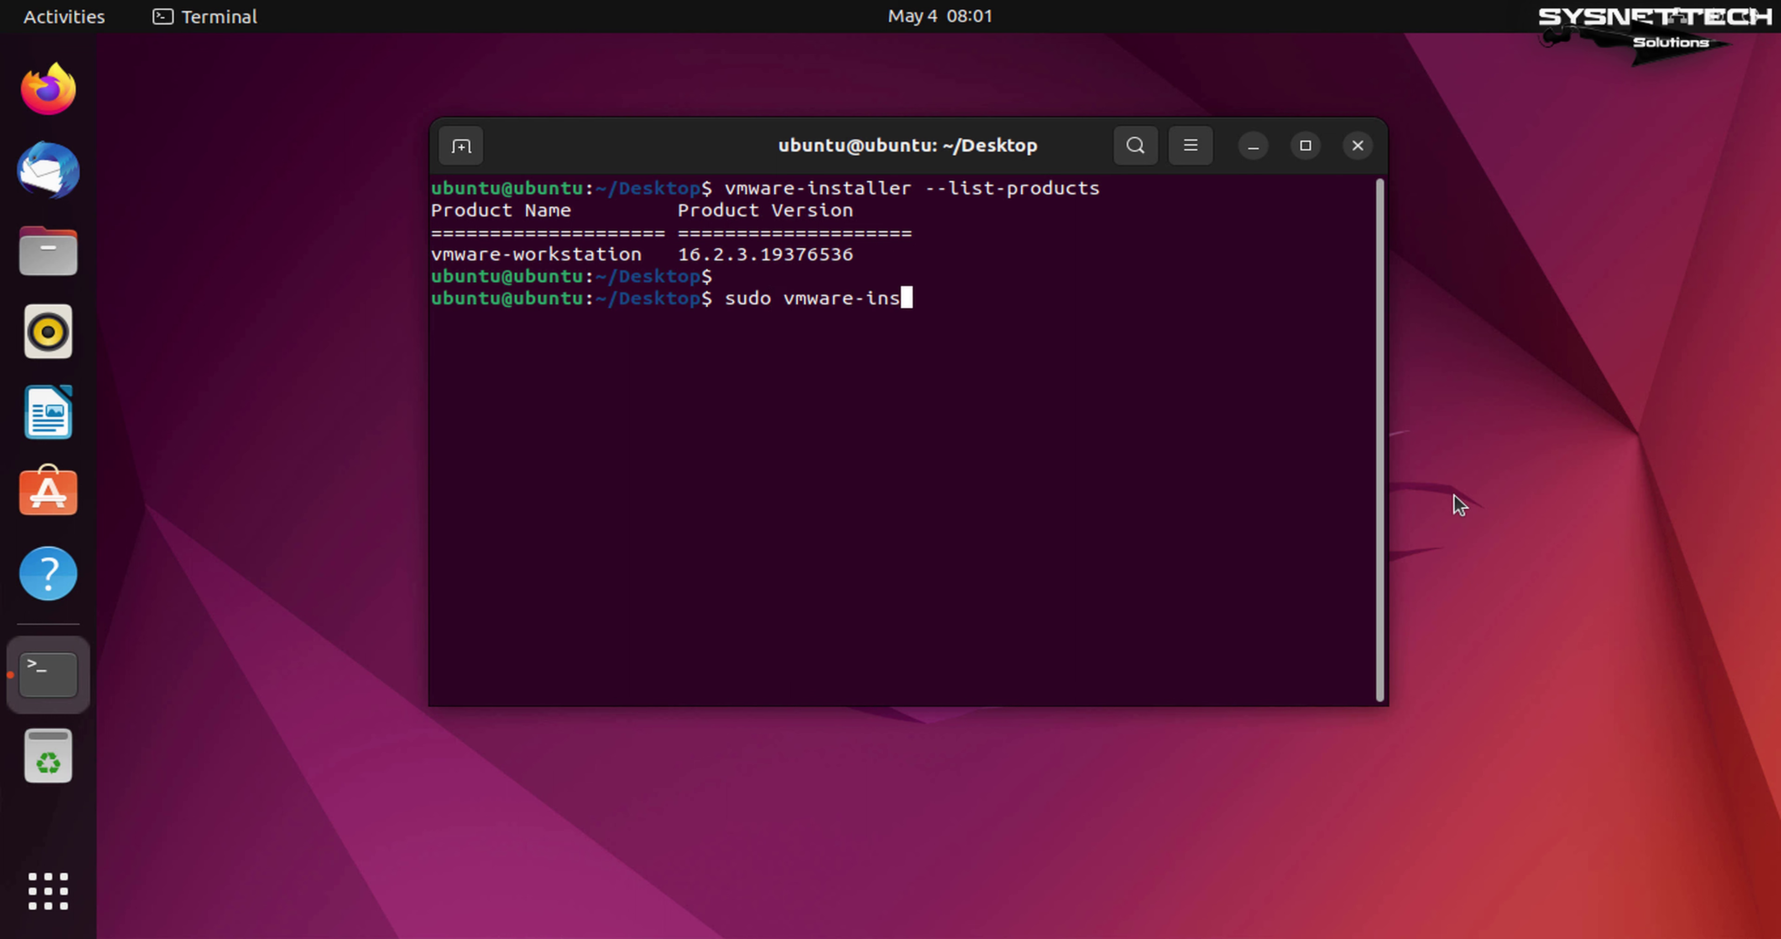
{"action": "key", "text": "Tab"}
{"action": "type", "text": "-u vmware-workstation"}
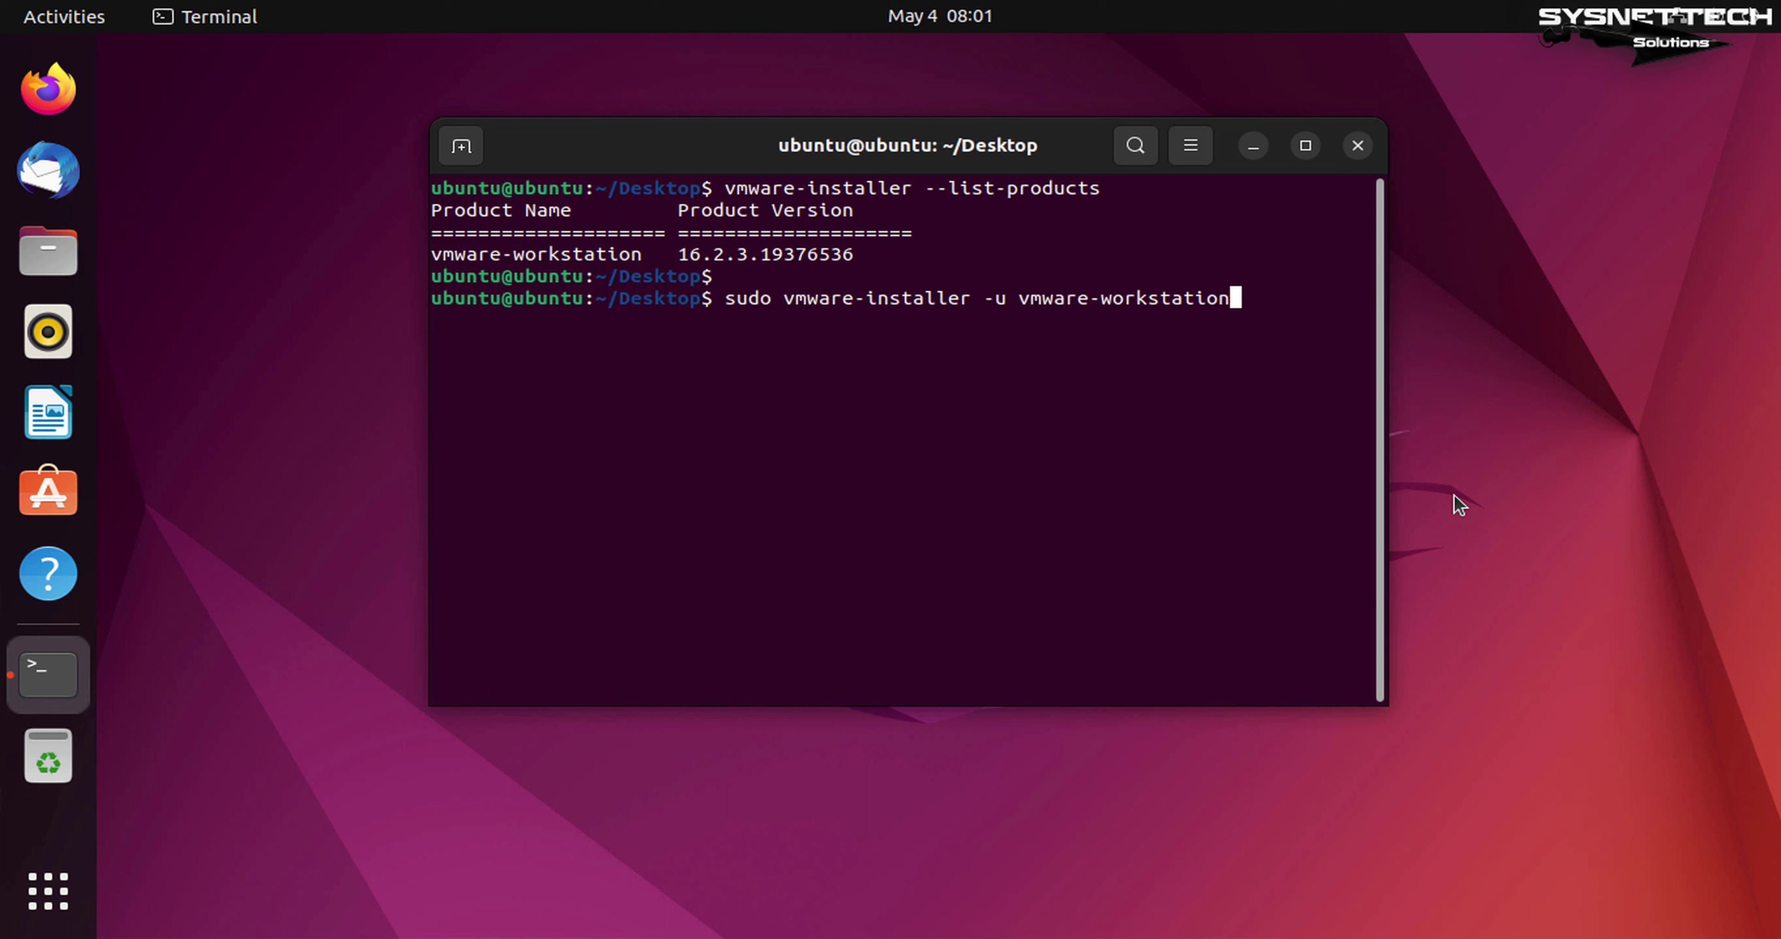
{"action": "key", "text": "Return"}
{"action": "key", "text": "Return"}
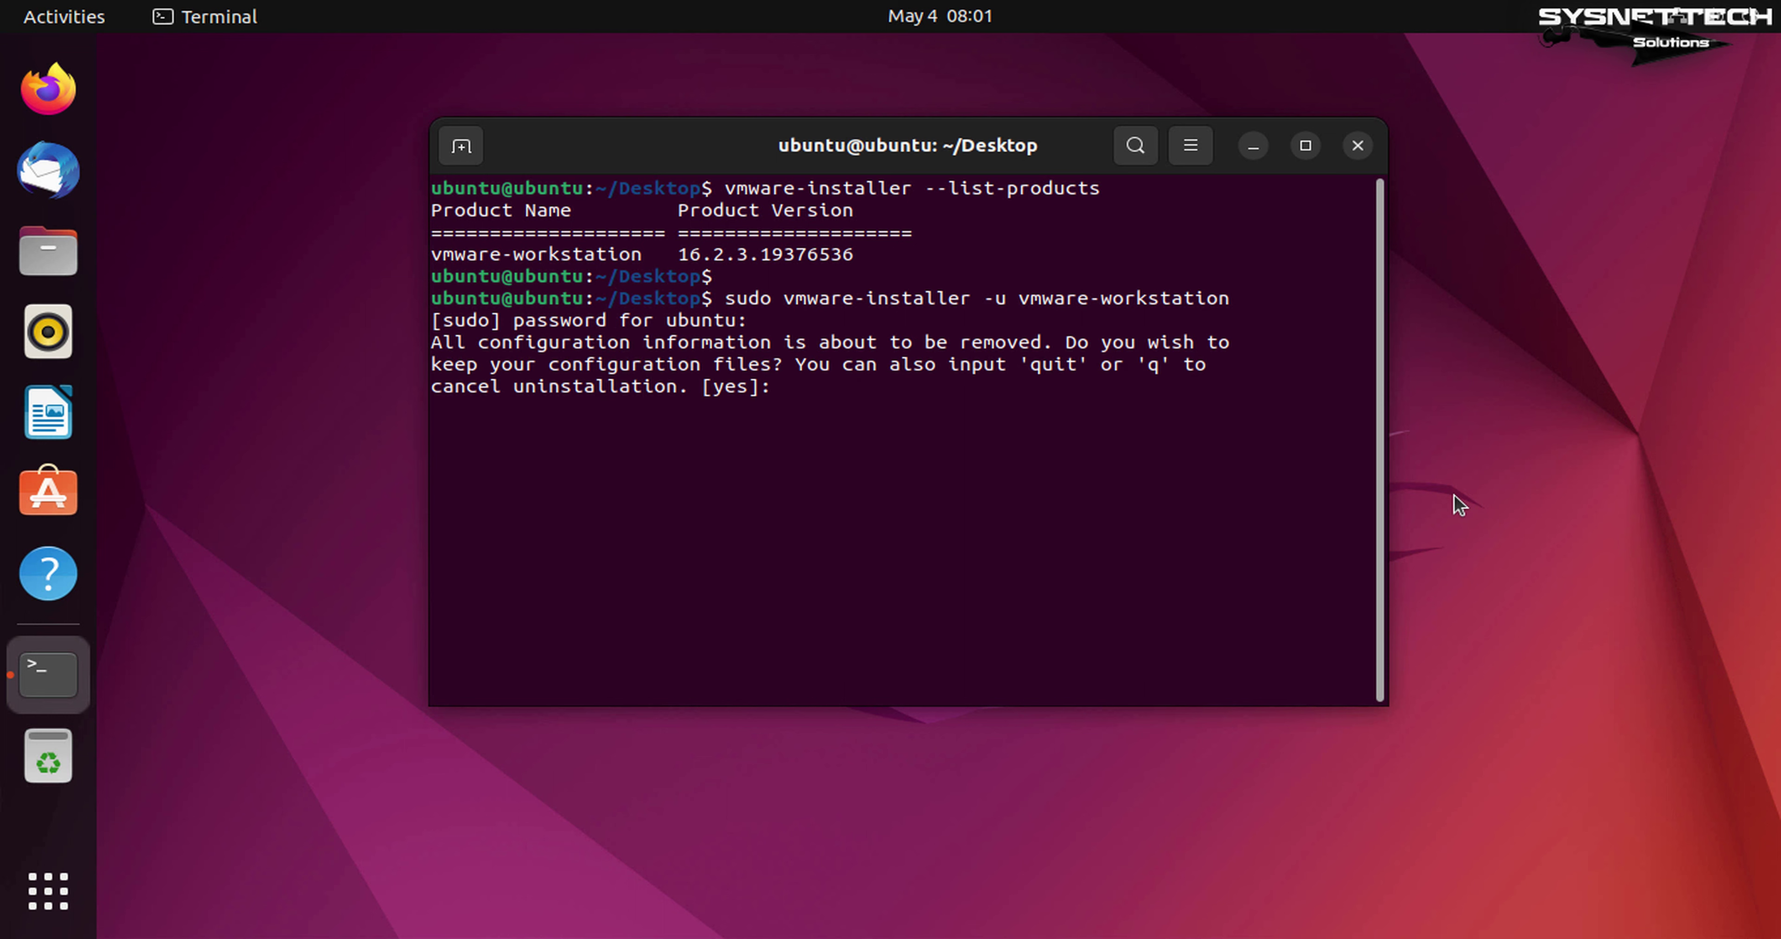
{"action": "type", "text": "no"}
{"action": "key", "text": "Return"}
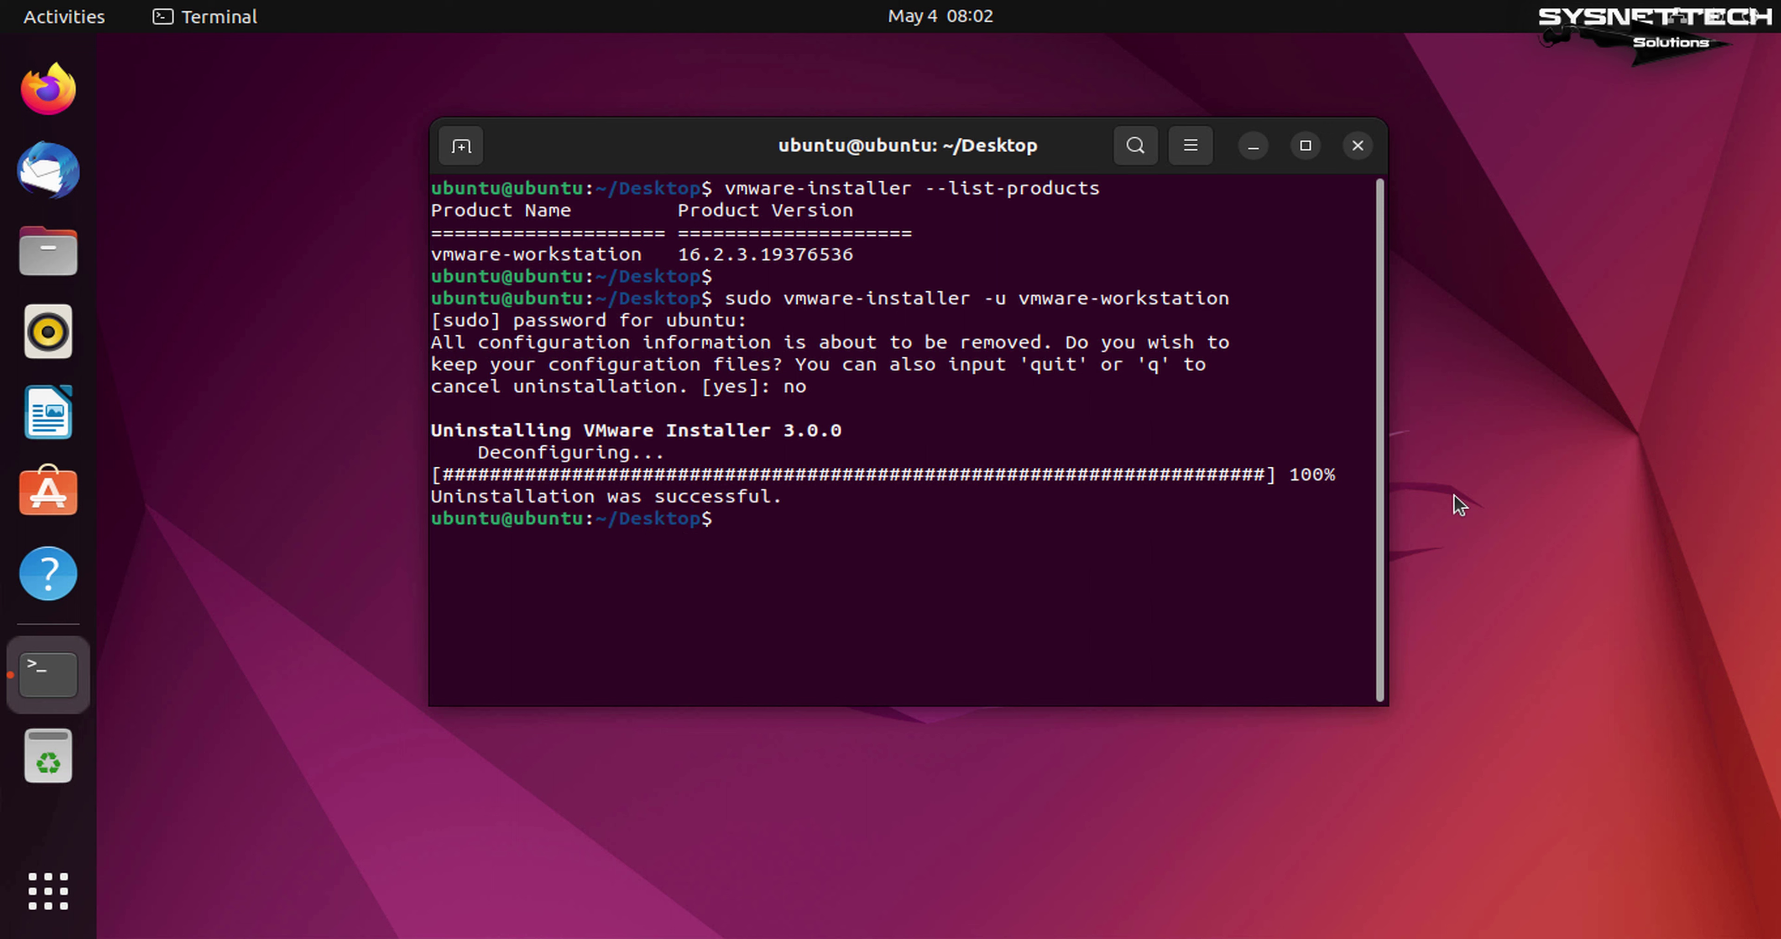
Step: Check the uninstallation message, run vmware-installer --list-products again to verify the removal, and close the terminal
{"action": "triple_click", "coordinate": [704, 502]}
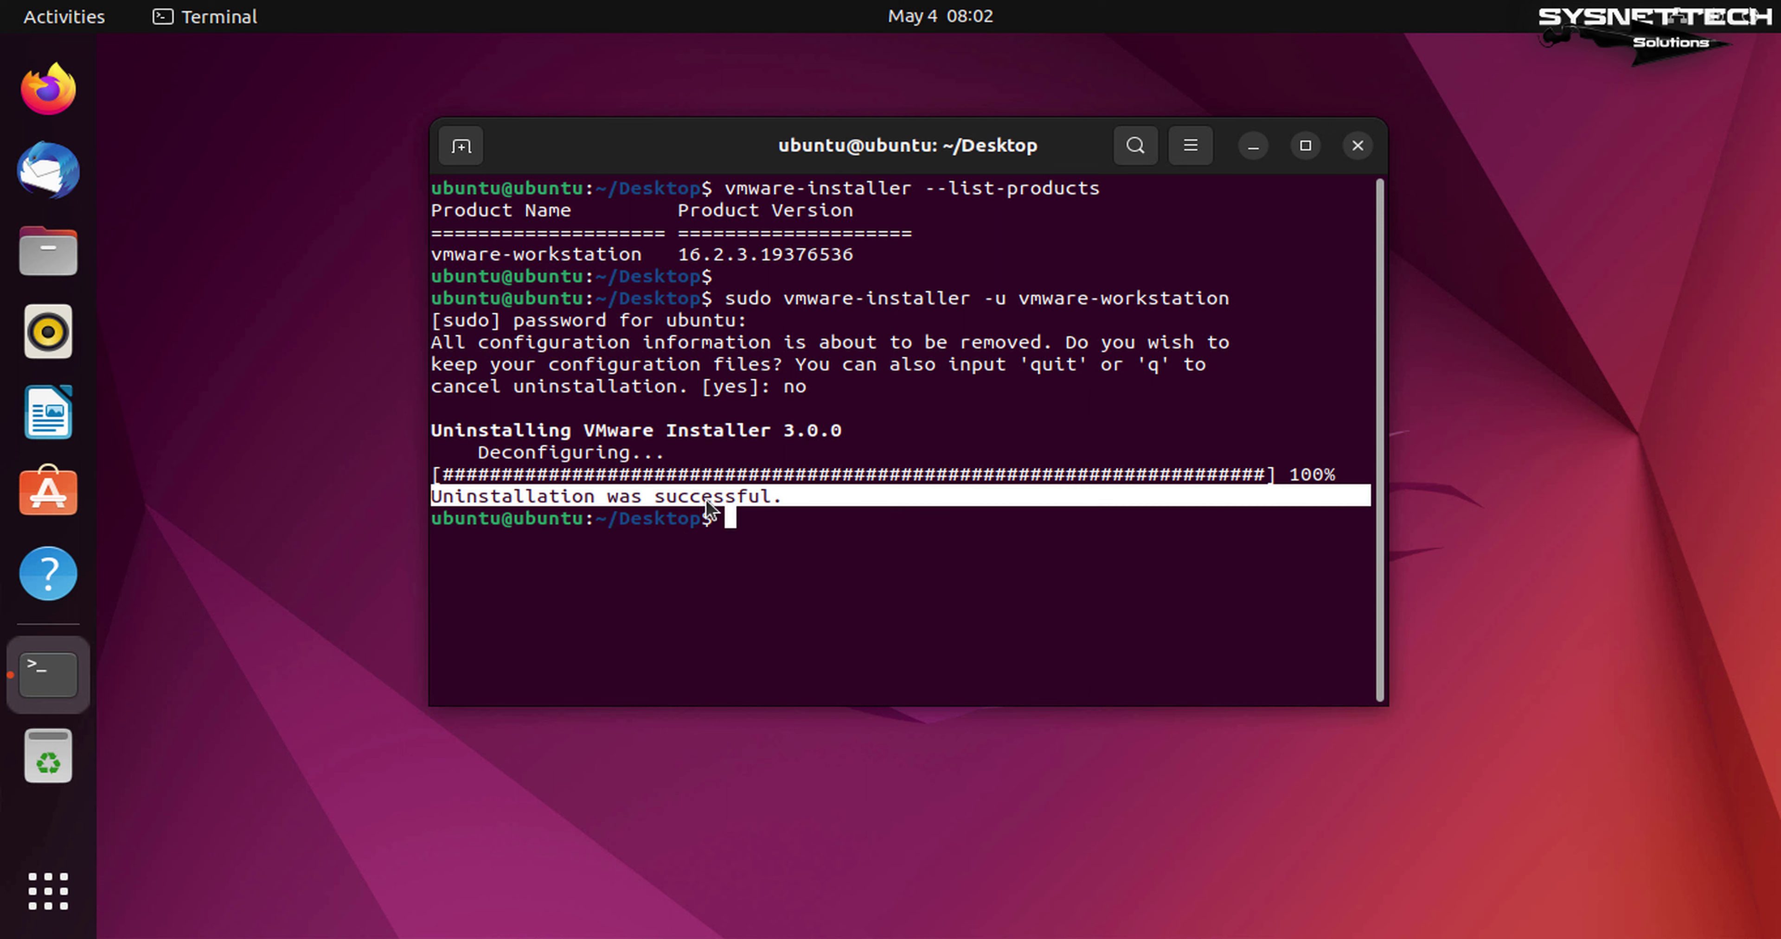
{"action": "left_click", "coordinate": [1013, 624]}
{"action": "key", "text": "Up"}
{"action": "key", "text": "Up"}
{"action": "key", "text": "Return"}
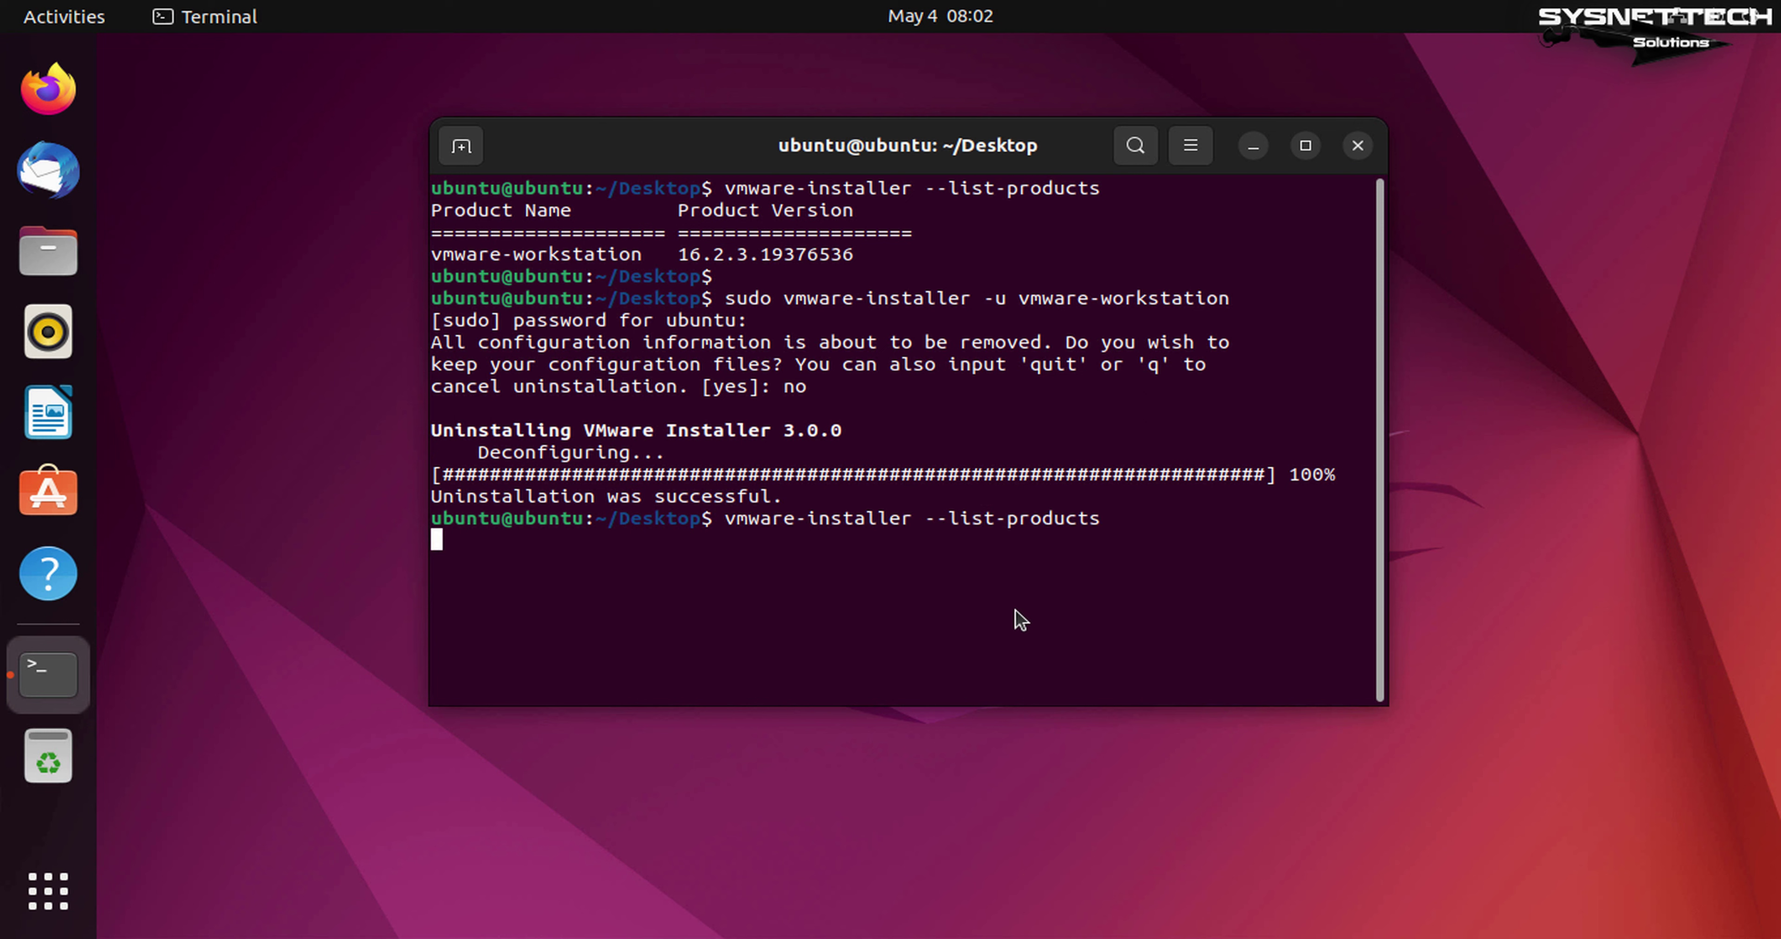
{"action": "left_click_drag", "start_coordinate": [802, 576], "coordinate": [414, 512]}
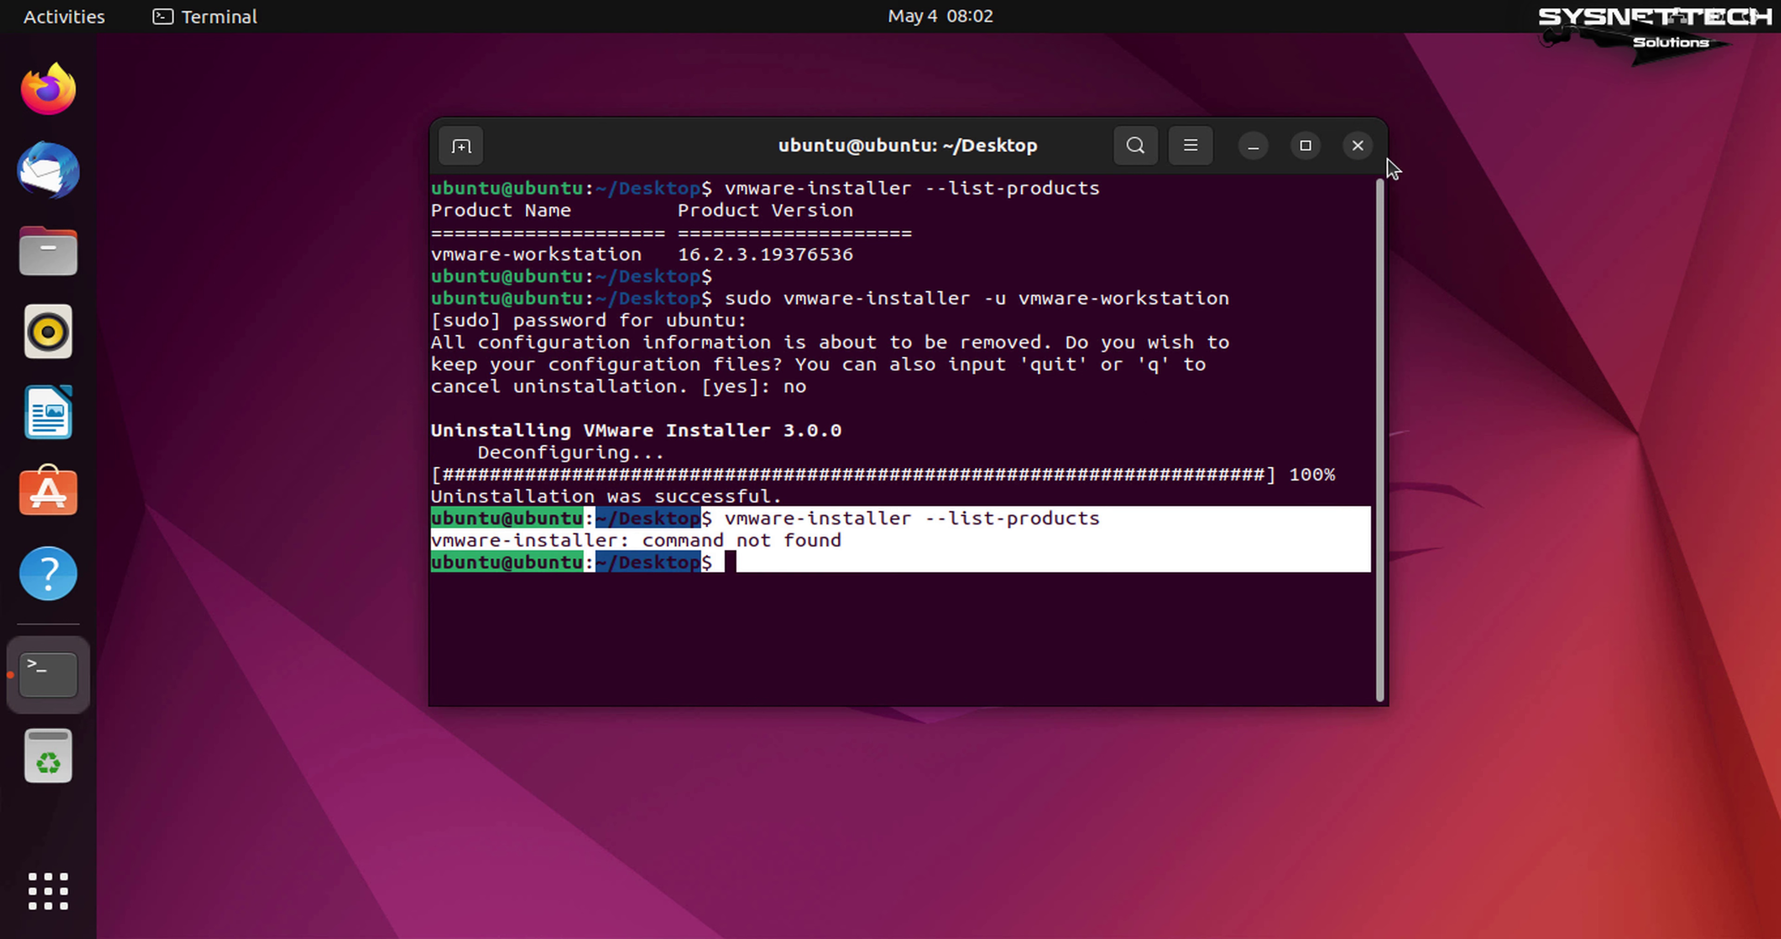
{"action": "left_click", "coordinate": [1356, 145]}
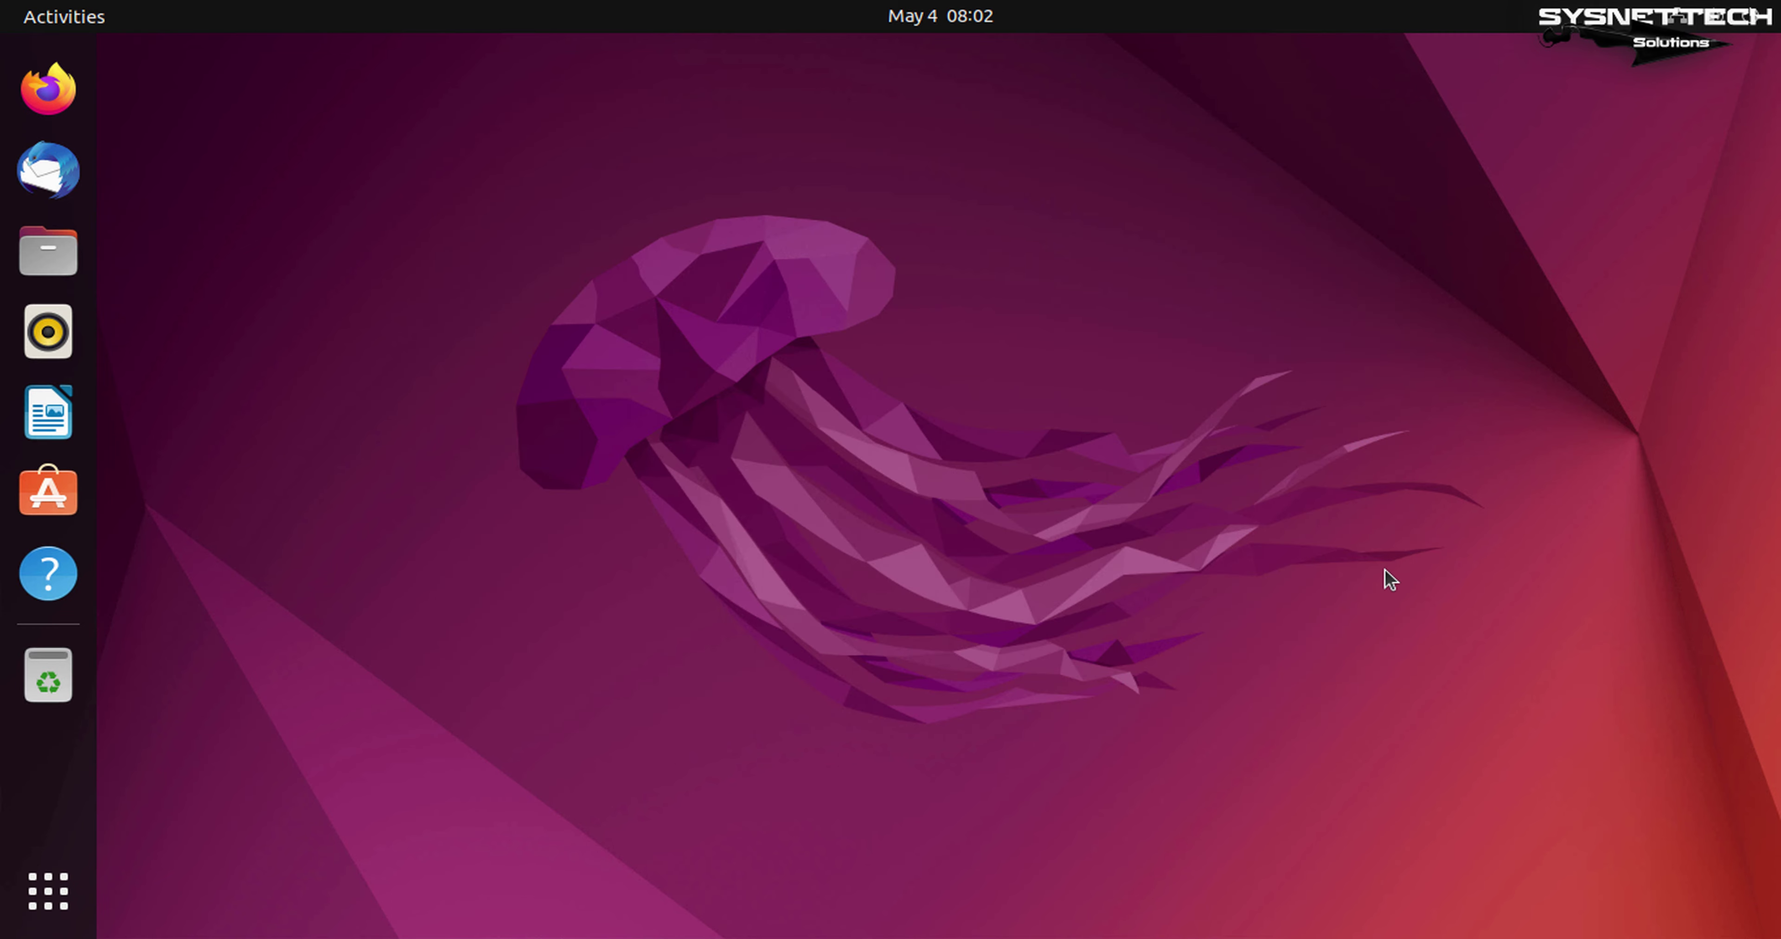